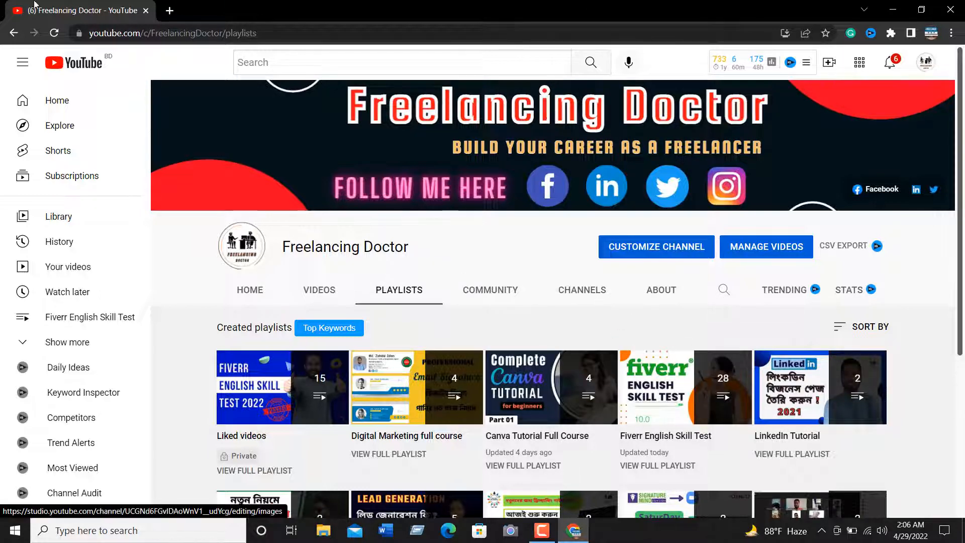
Search the web for canva in a new browser tab and open the Canva website
click(169, 11)
click(158, 29)
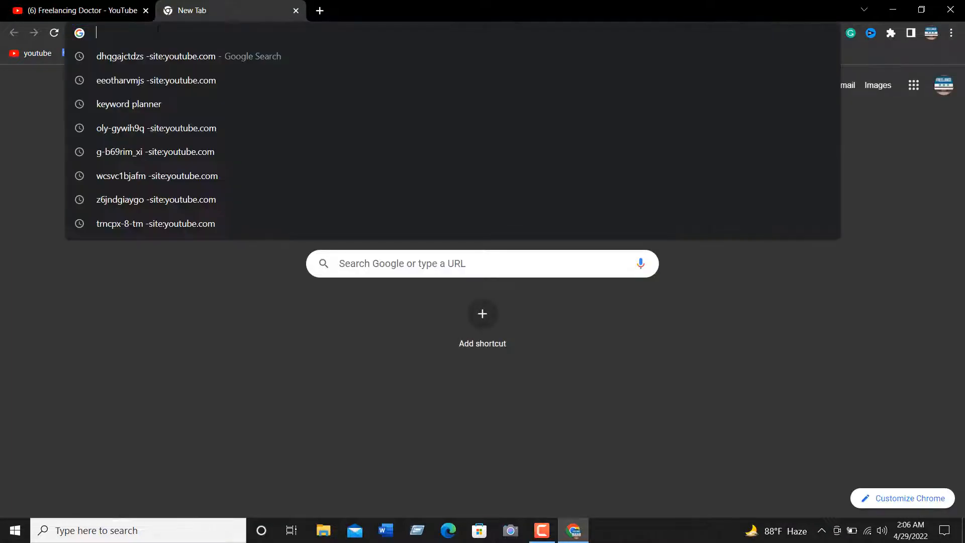
text(canva)
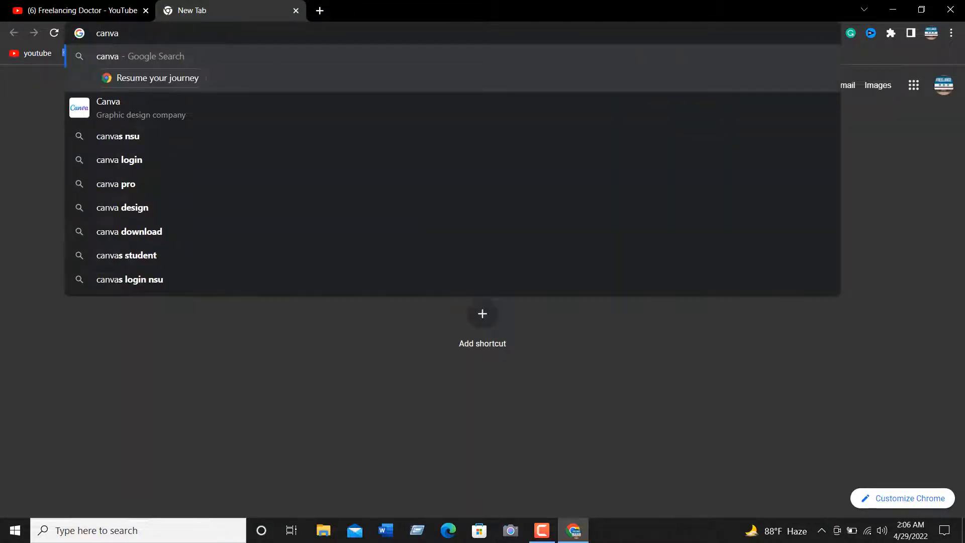
key(Return)
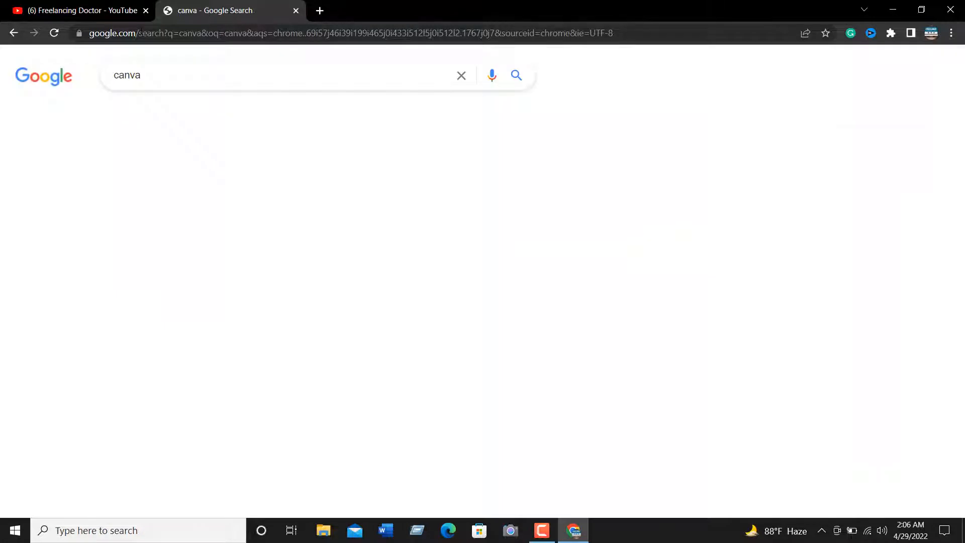
scroll(221, 289, down, 3)
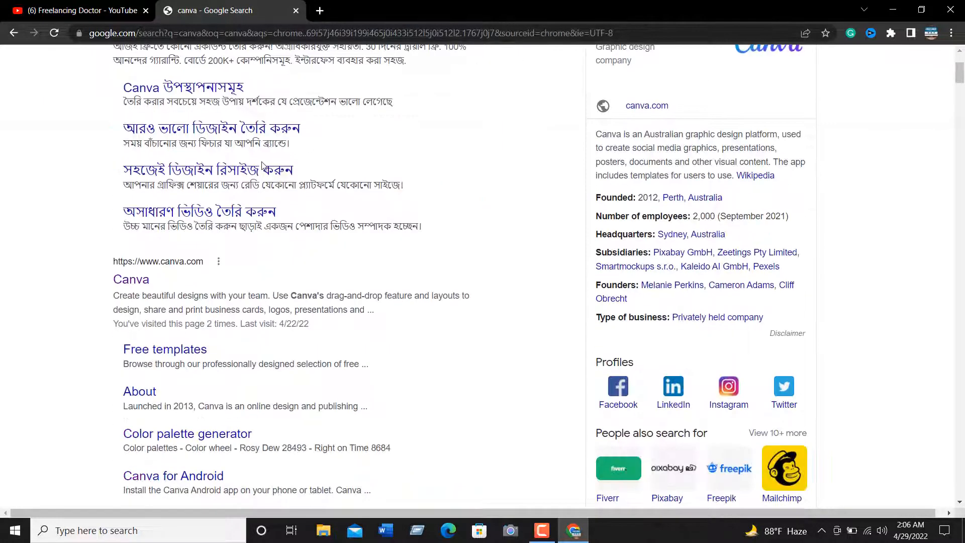
click(190, 270)
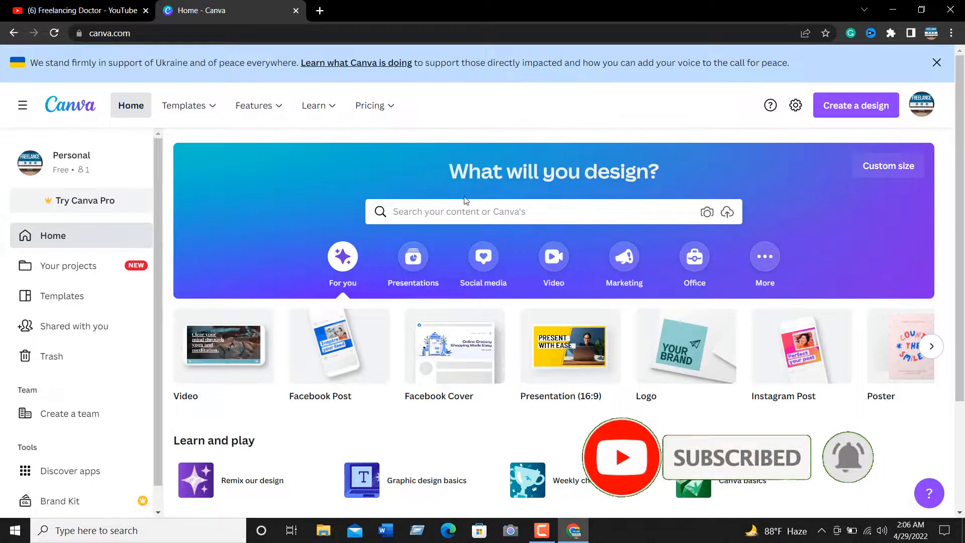
key(Print)
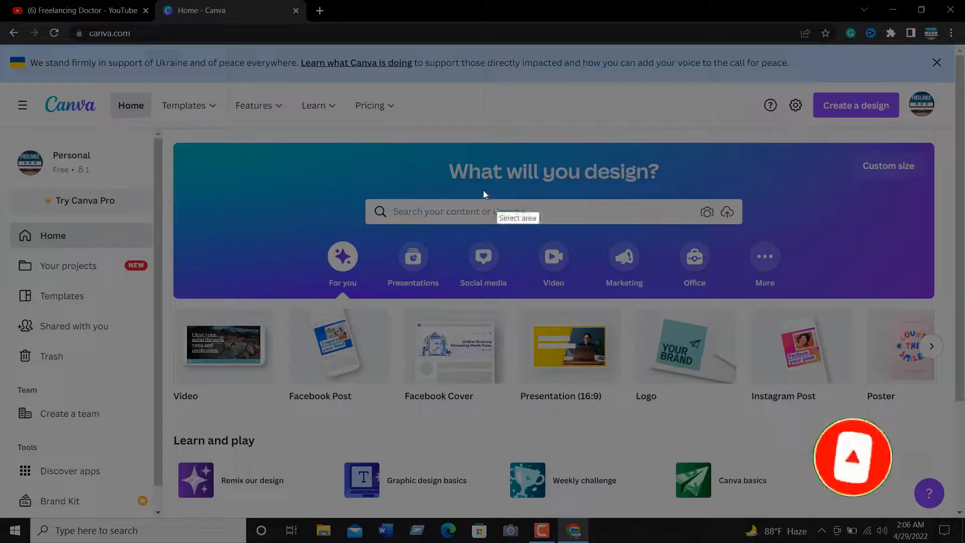
drag(318, 149, 882, 283)
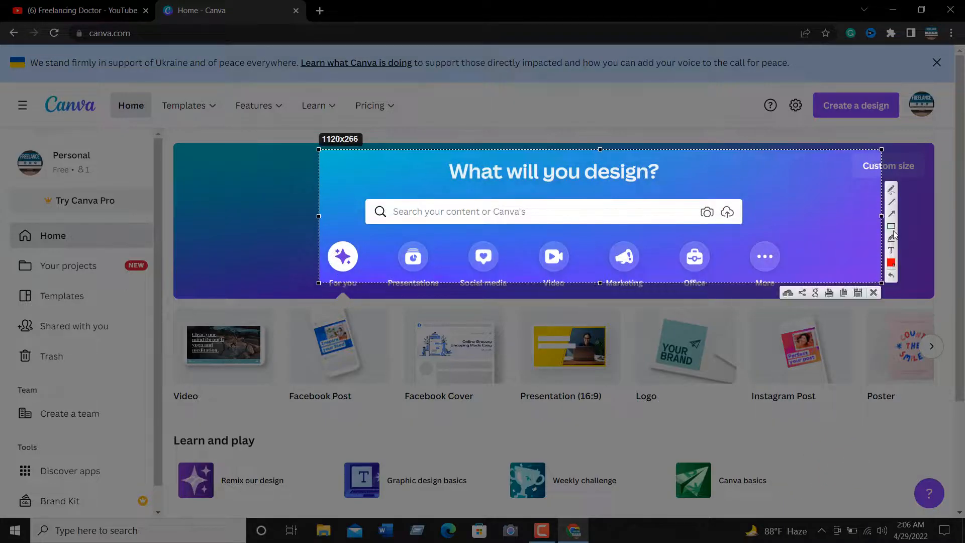
drag(363, 196, 771, 227)
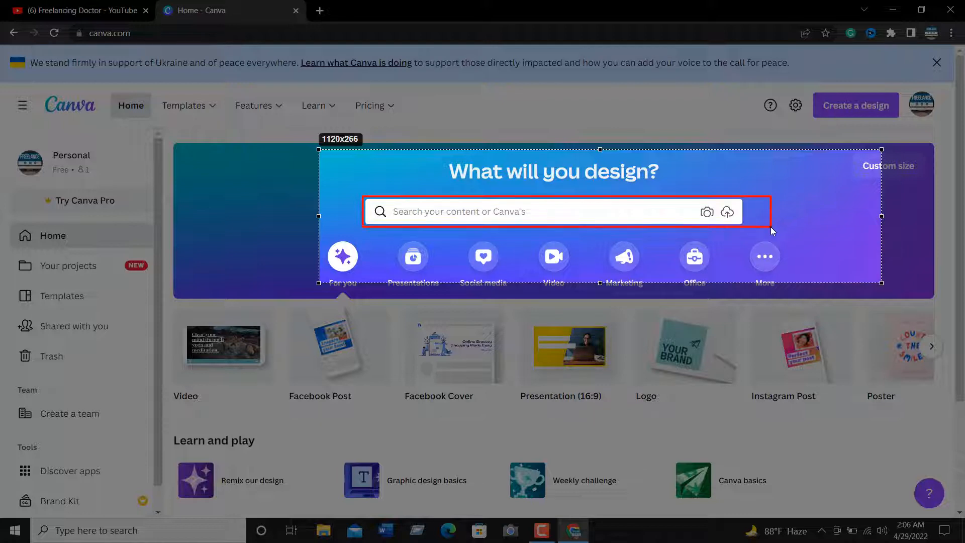
click(873, 293)
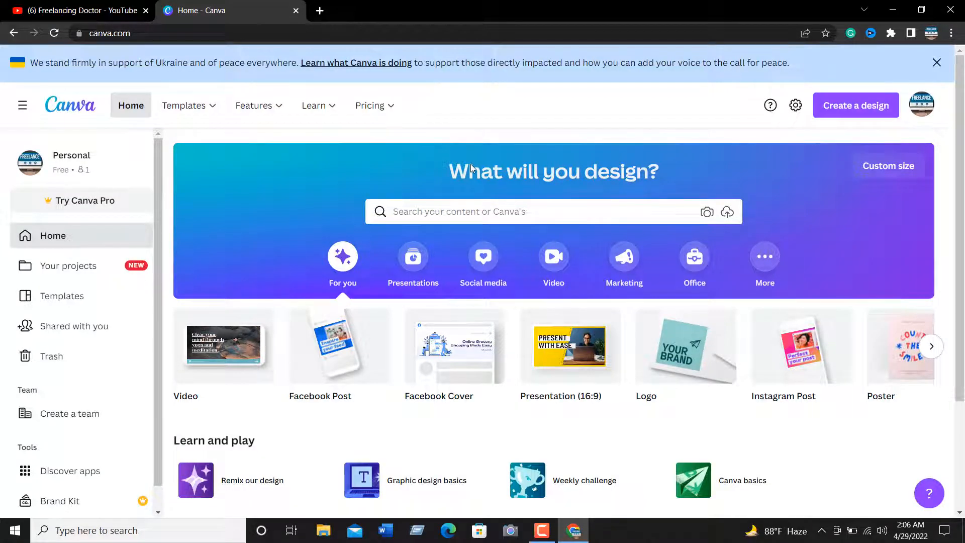
Dismiss the Ukraine support banner and search Canva's templates for "logo"
click(936, 63)
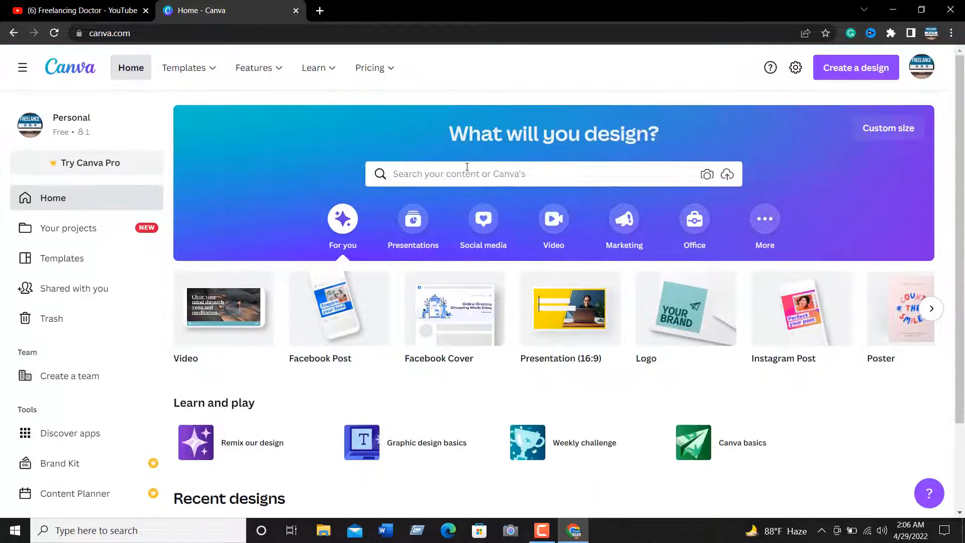
click(442, 175)
text(logo)
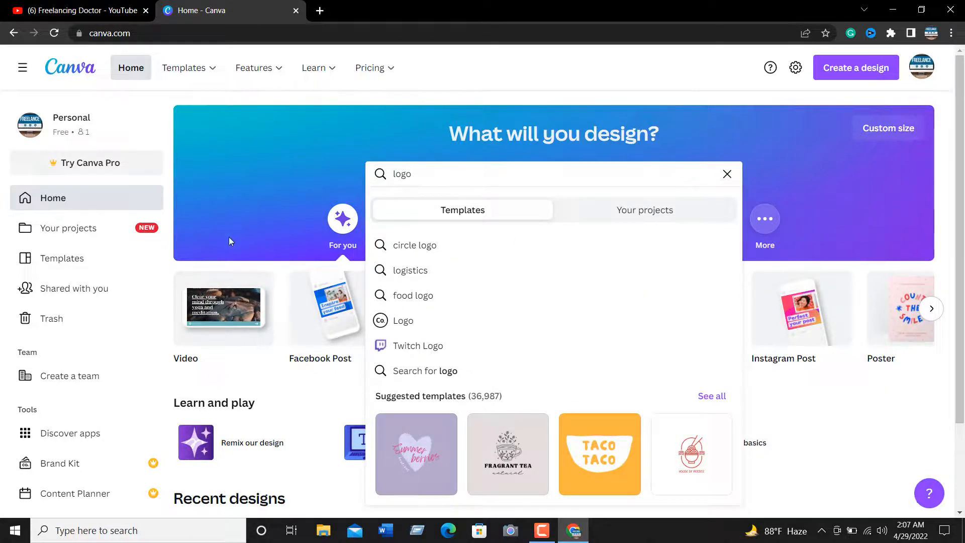
mouse_move(288, 78)
mouse_move(196, 72)
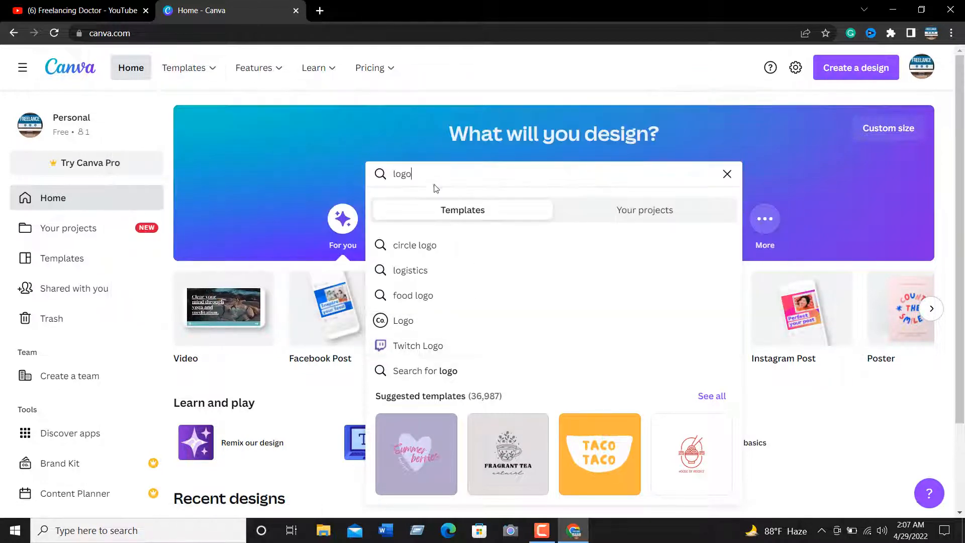
key(Return)
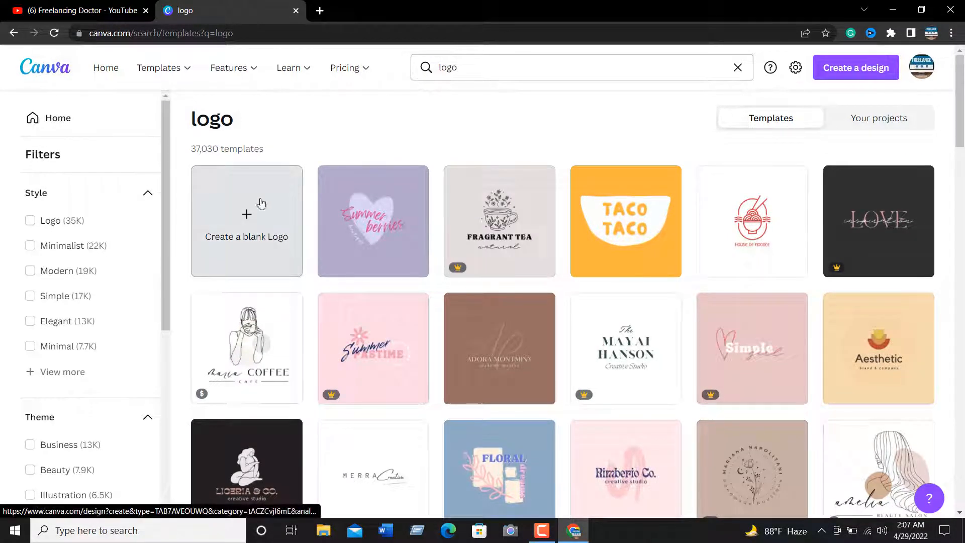
Browse the logo template results to compare the available designs and their free, paid and Pro markings
scroll(537, 268, down, 5)
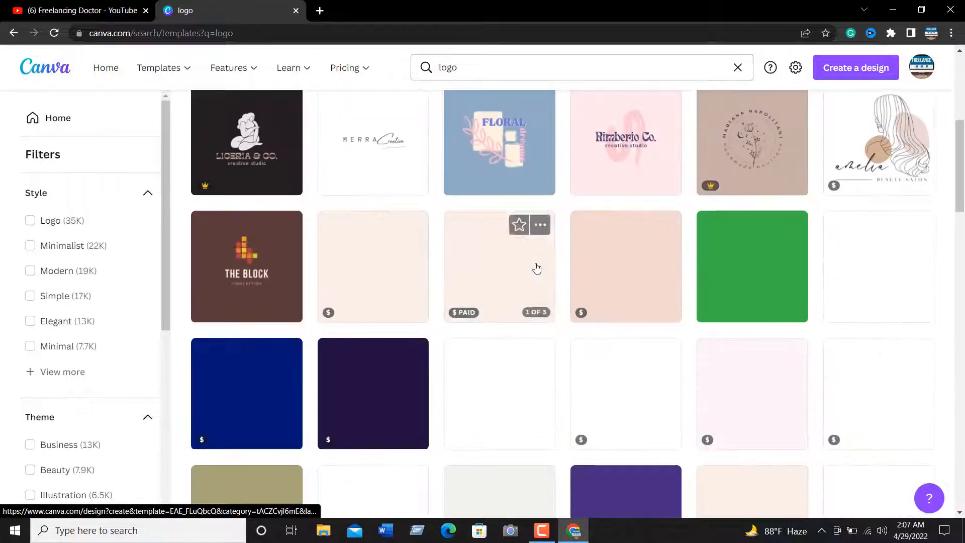
scroll(537, 268, up, 5)
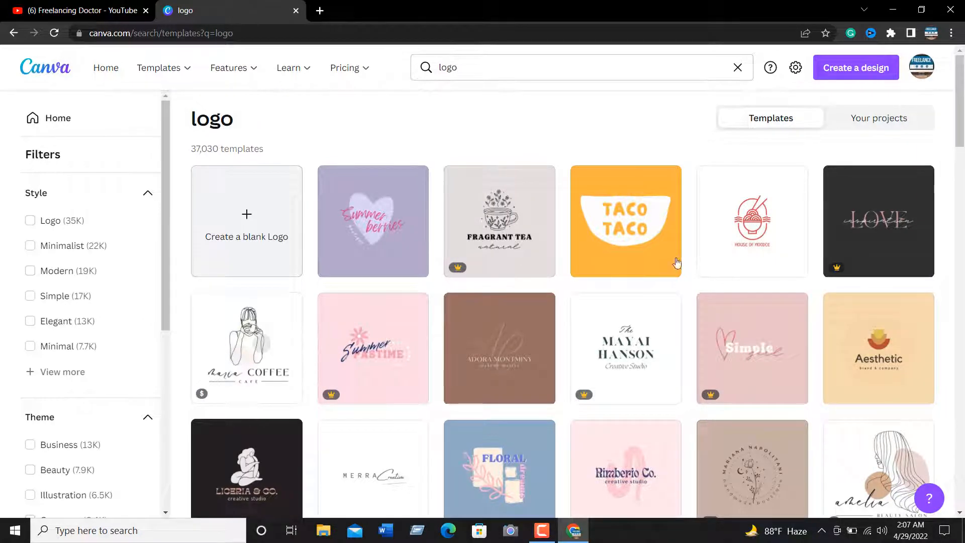
scroll(503, 327, down, 3)
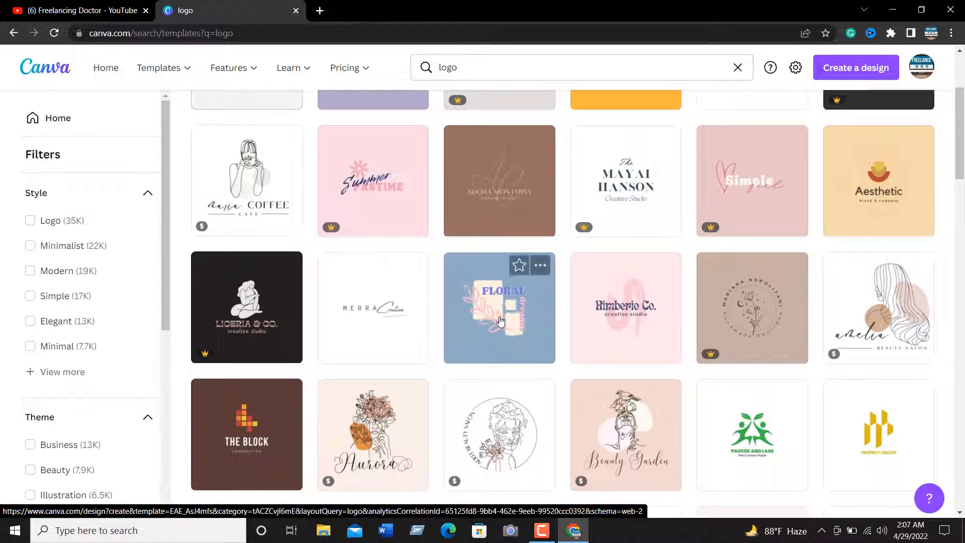
scroll(523, 285, down, 3)
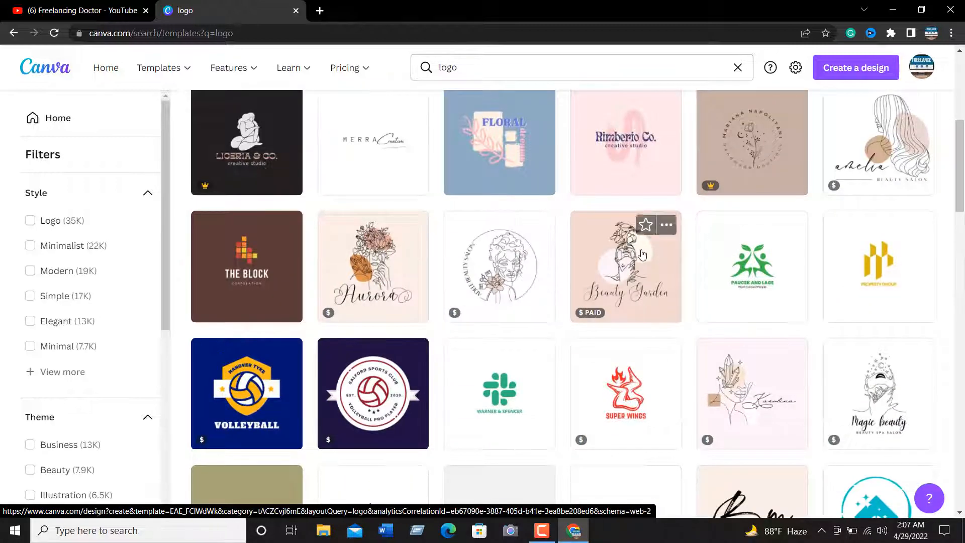
scroll(630, 250, down, 6)
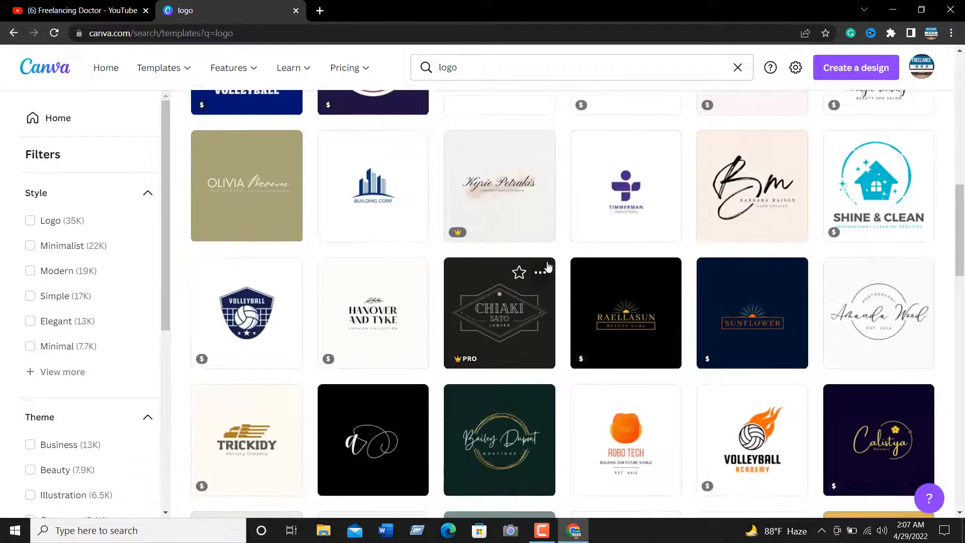
scroll(549, 267, up, 10)
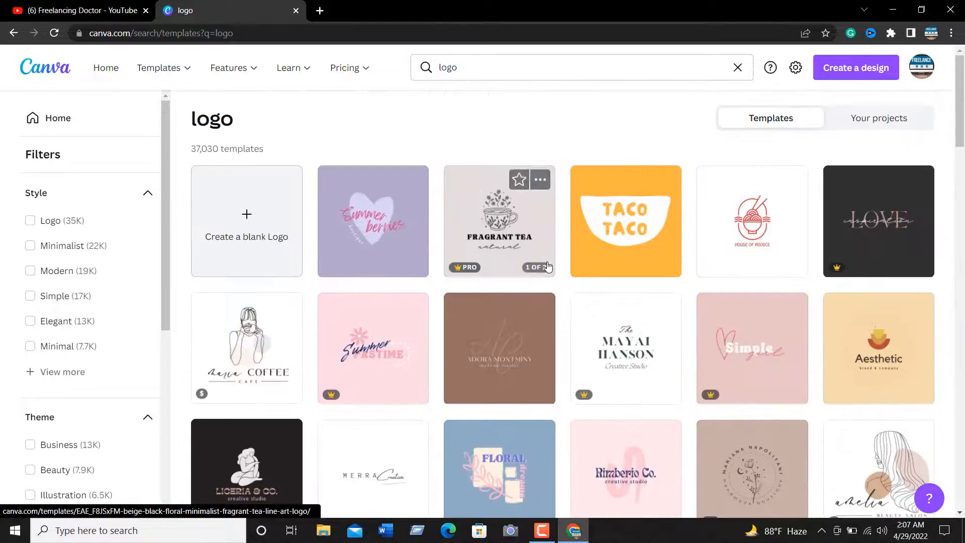
scroll(515, 254, down, 6)
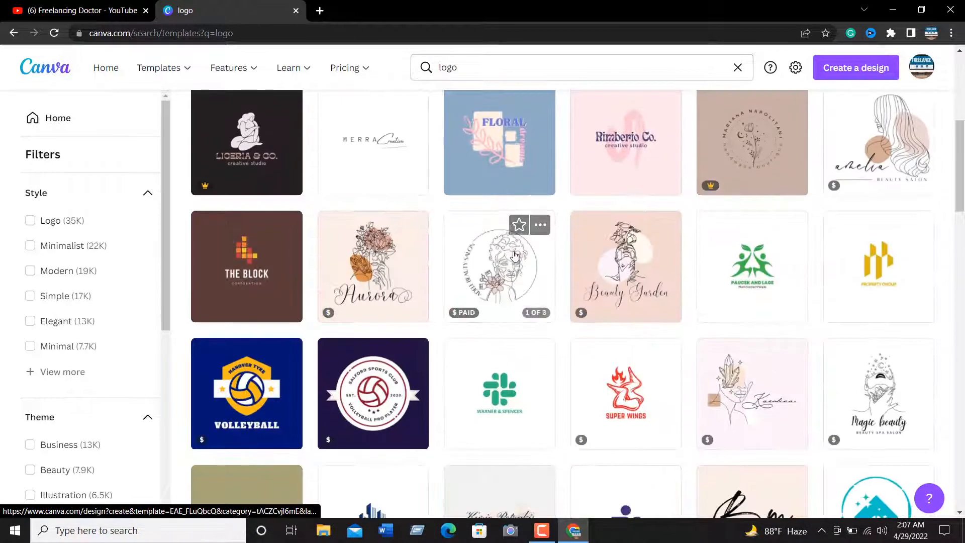
scroll(515, 256, down, 9)
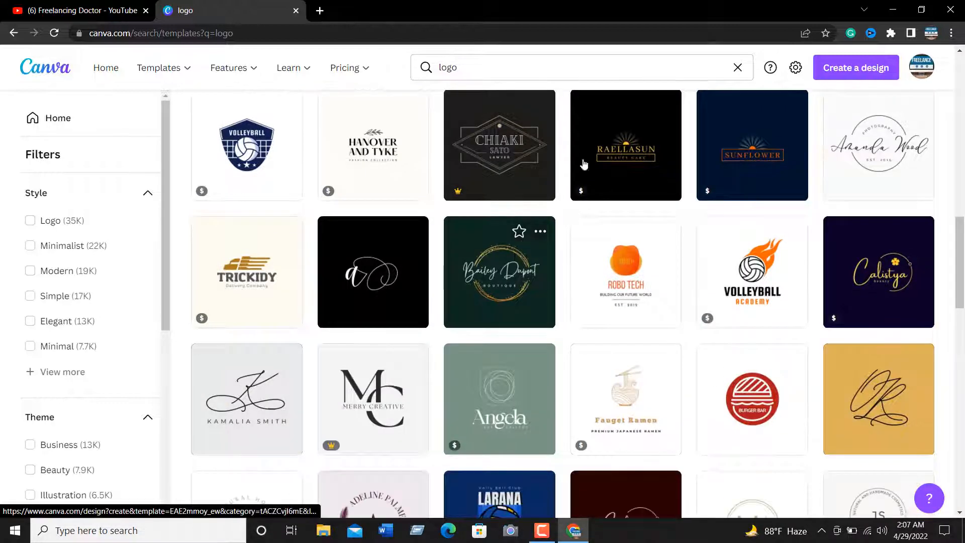
scroll(538, 242, down, 6)
scroll(553, 246, up, 6)
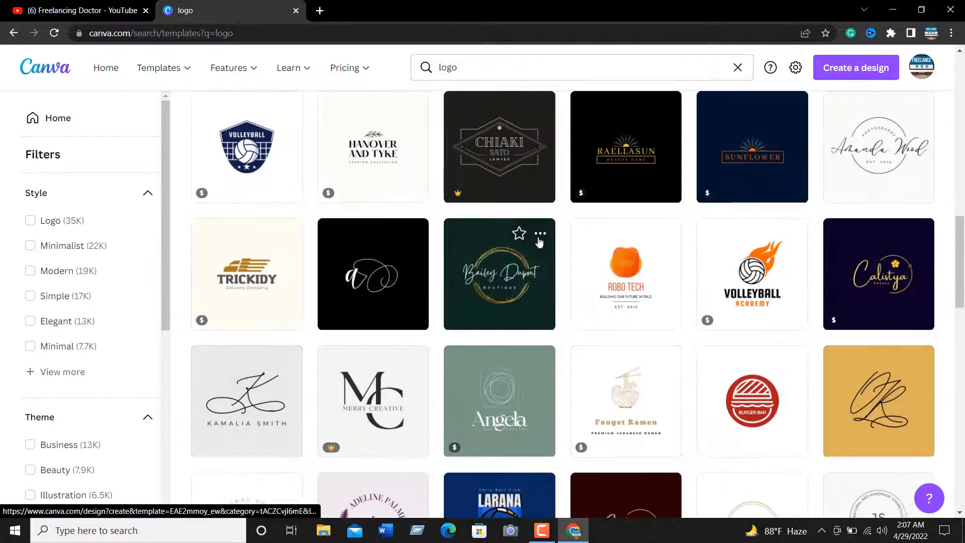
scroll(315, 286, down, 6)
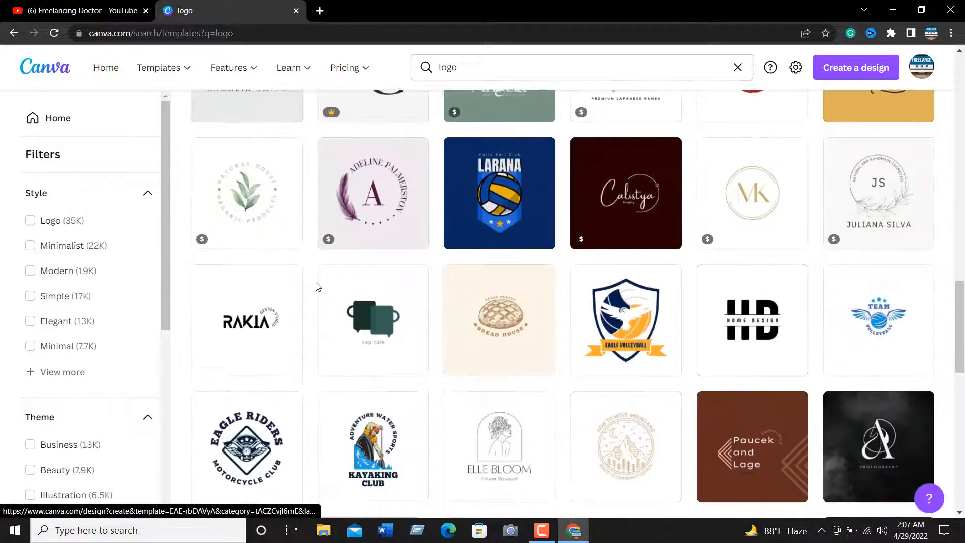
scroll(533, 302, up, 15)
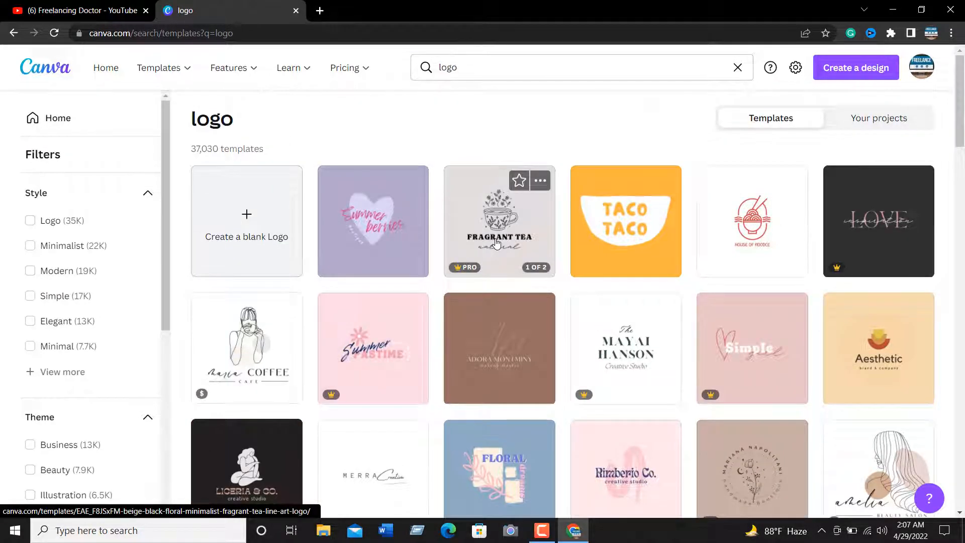
Preview the Fragrant Tea logo template, close the preview and look through more logo designs further down the results
click(496, 243)
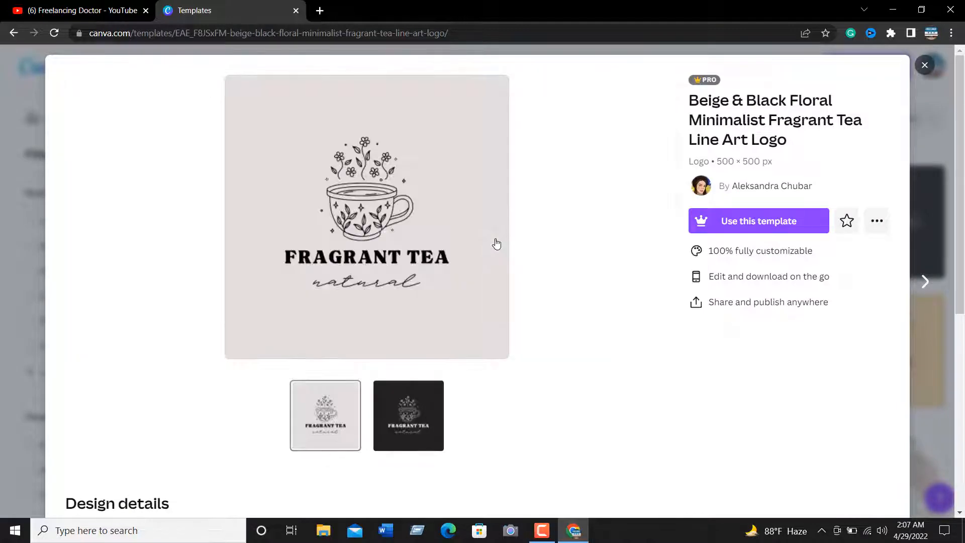
click(925, 66)
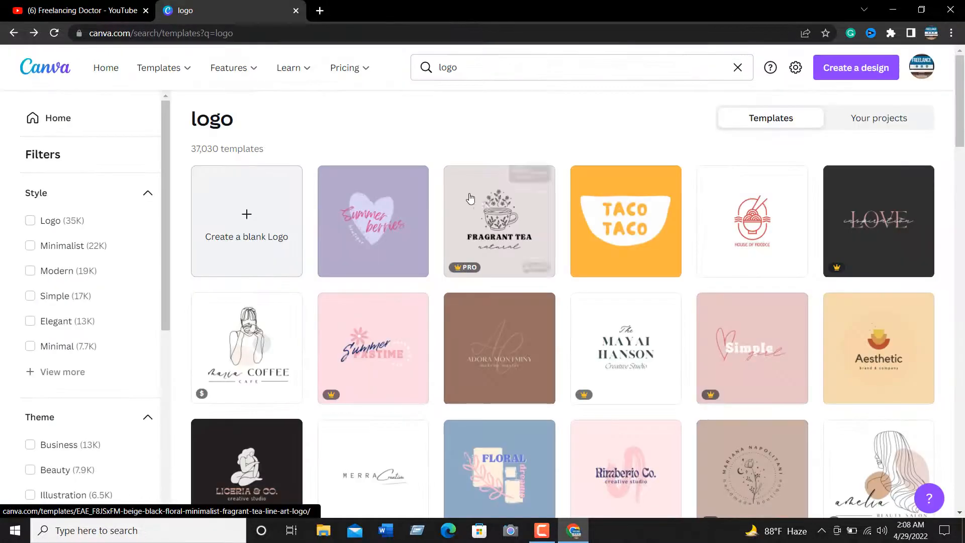
scroll(486, 204, down, 8)
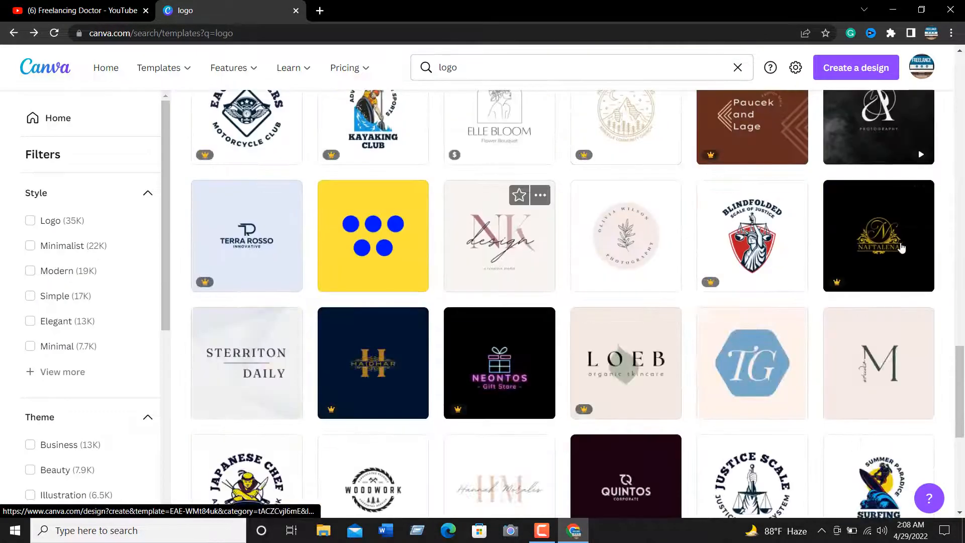
scroll(566, 274, down, 1)
scroll(566, 274, down, 3)
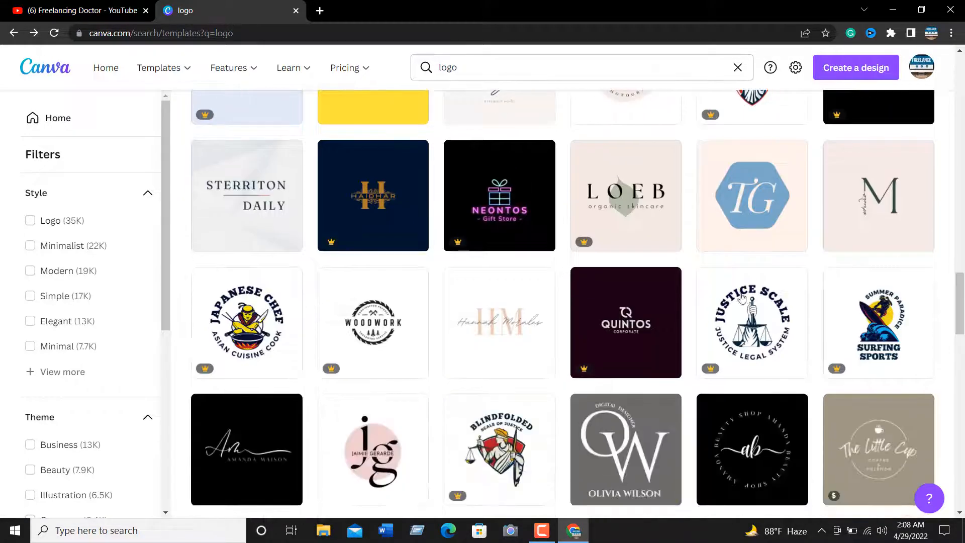
scroll(474, 328, down, 7)
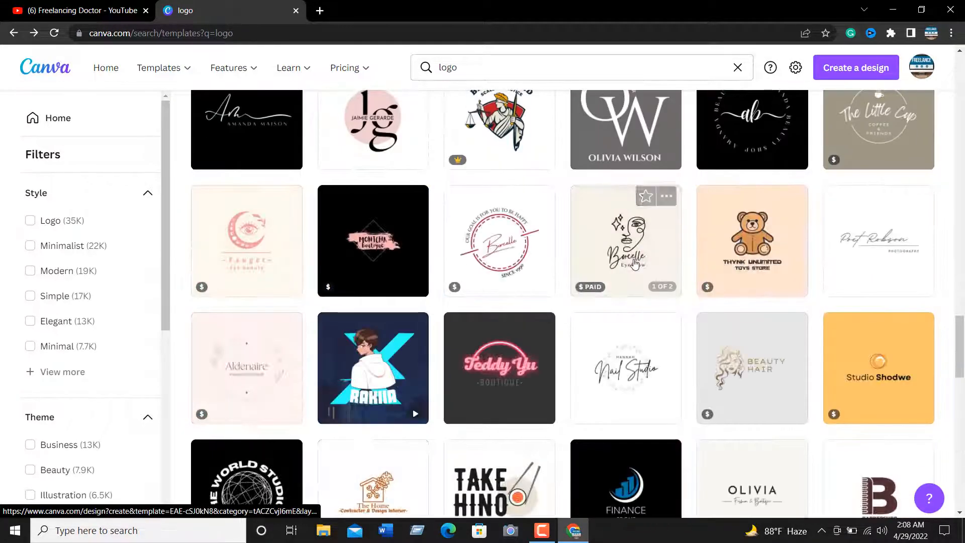
scroll(635, 264, up, 3)
scroll(635, 263, down, 10)
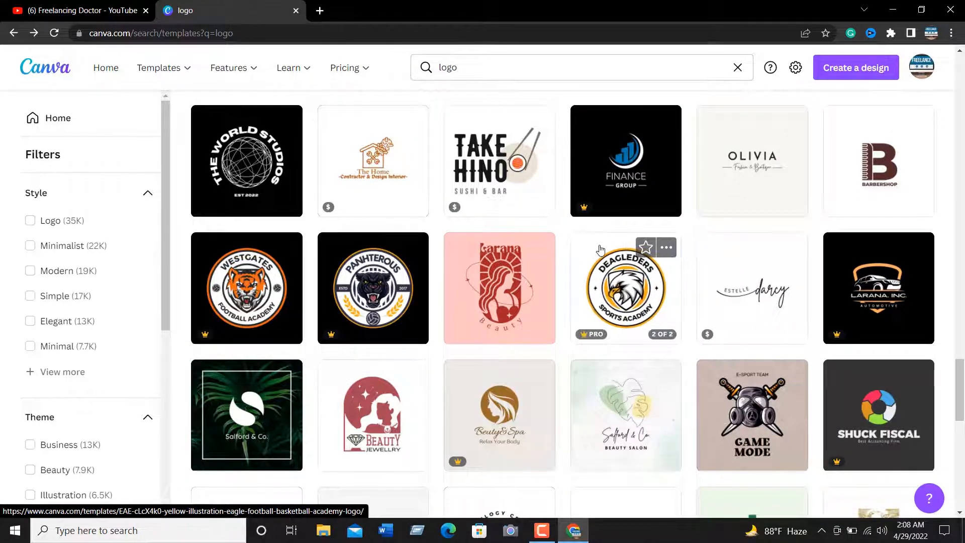
scroll(702, 231, down, 3)
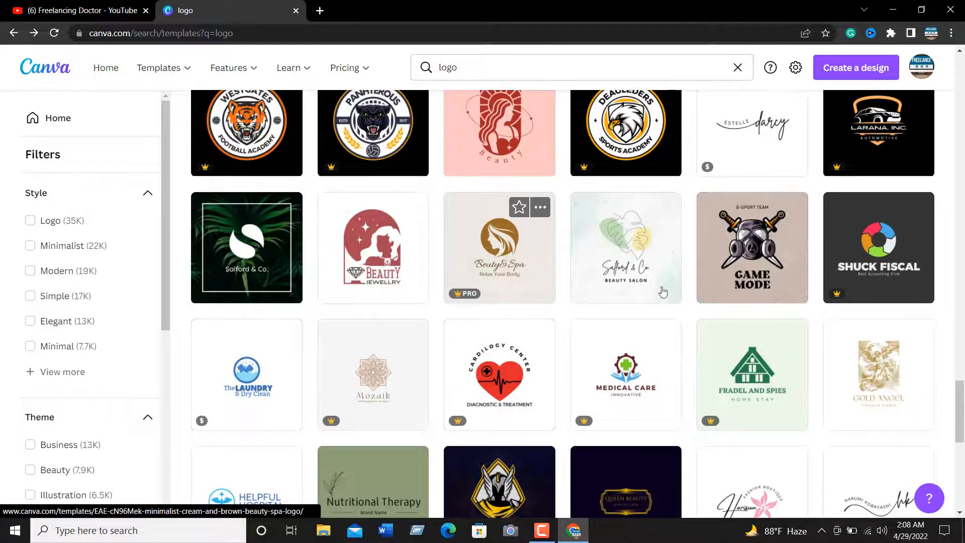
scroll(318, 297, up, 10)
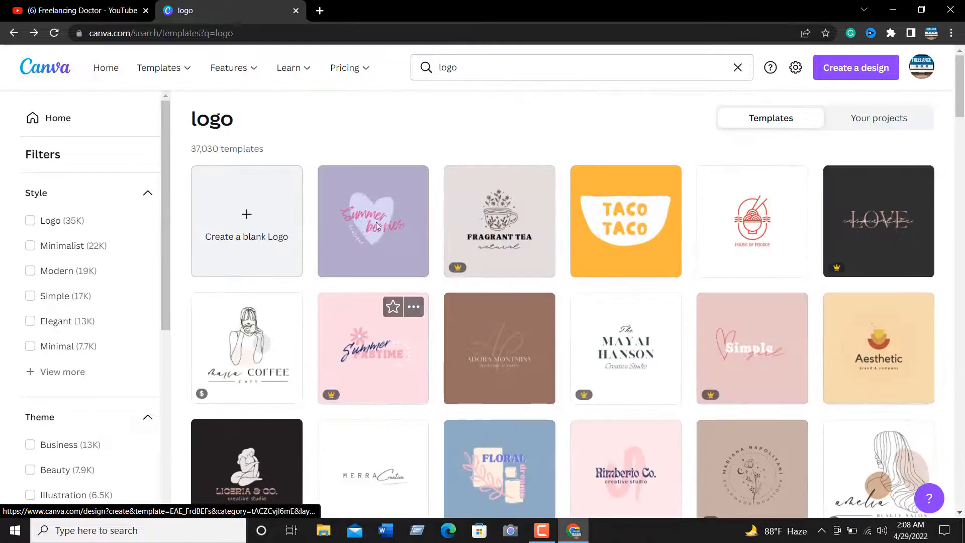
Examine the Style, Theme, Price and Color filters available for the logo templates
scroll(82, 297, down, 3)
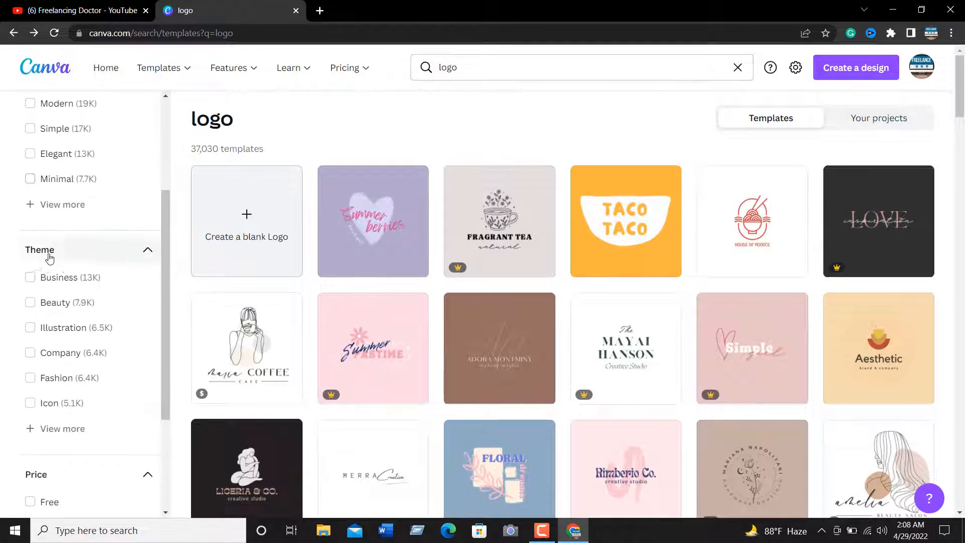
scroll(83, 337, down, 3)
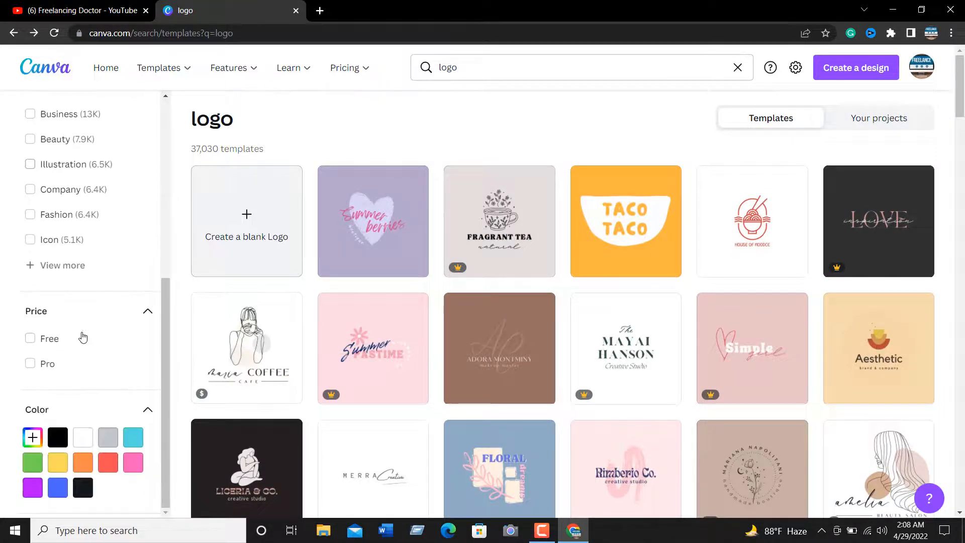
scroll(83, 336, up, 6)
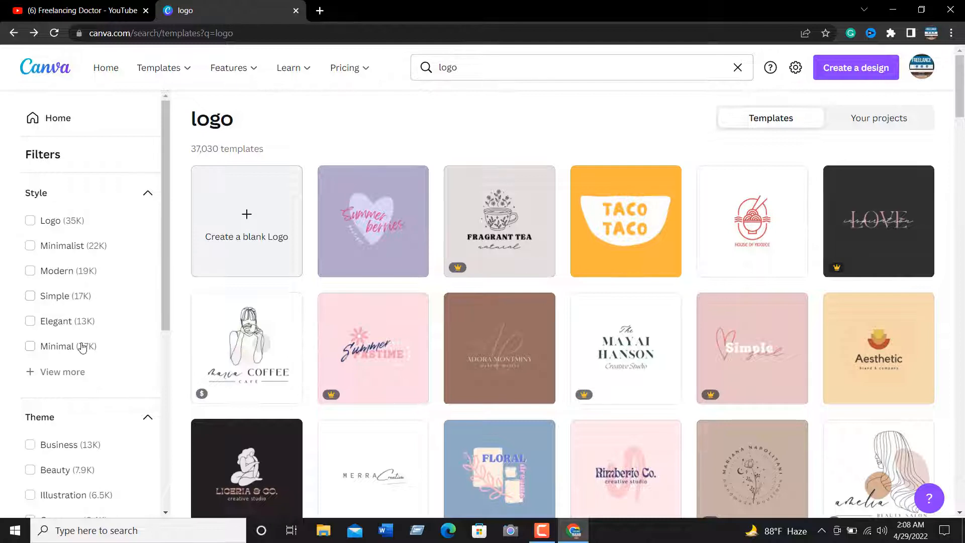
Filter the logo templates by the Company theme
scroll(55, 342, down, 3)
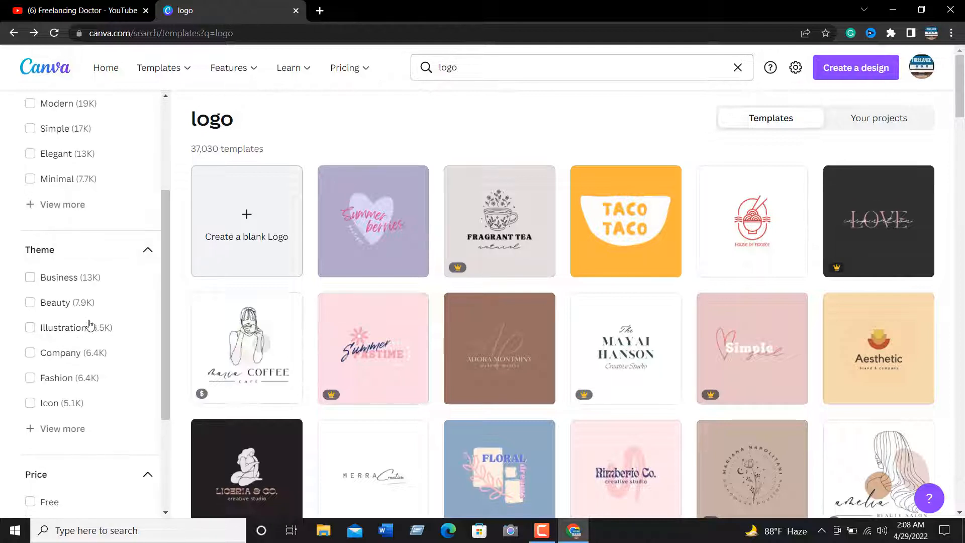
click(66, 356)
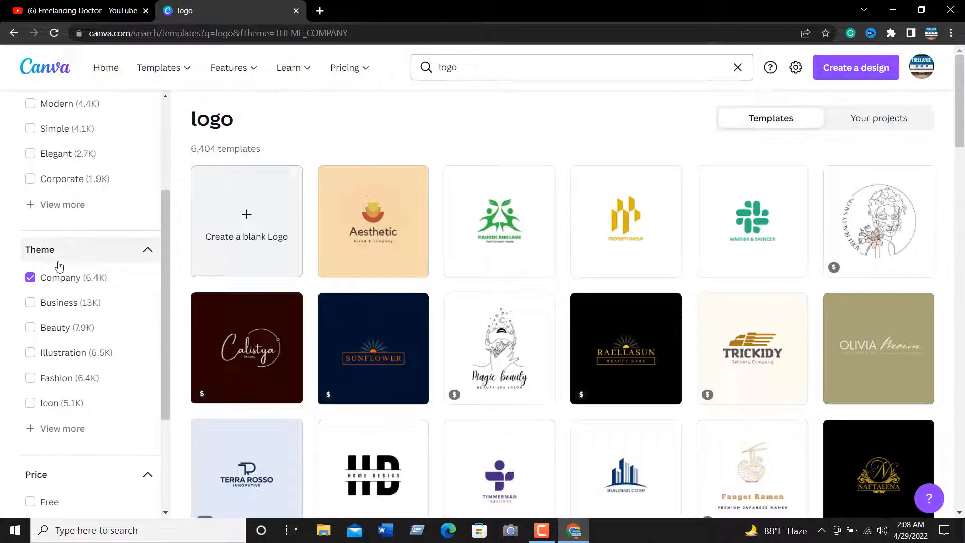
Capture the filters area, outline the Company, Business, Beauty and Illustration themes with red rectangles, and discard the capture
key(Print)
drag(1, 48, 220, 497)
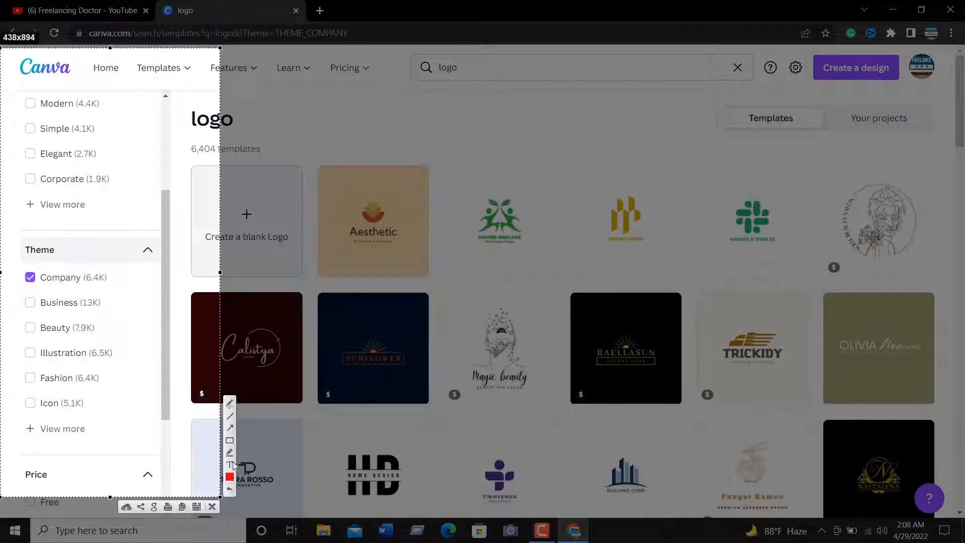
mouse_move(2, 250)
mouse_down()
mouse_move(119, 281)
mouse_move(128, 295)
mouse_up()
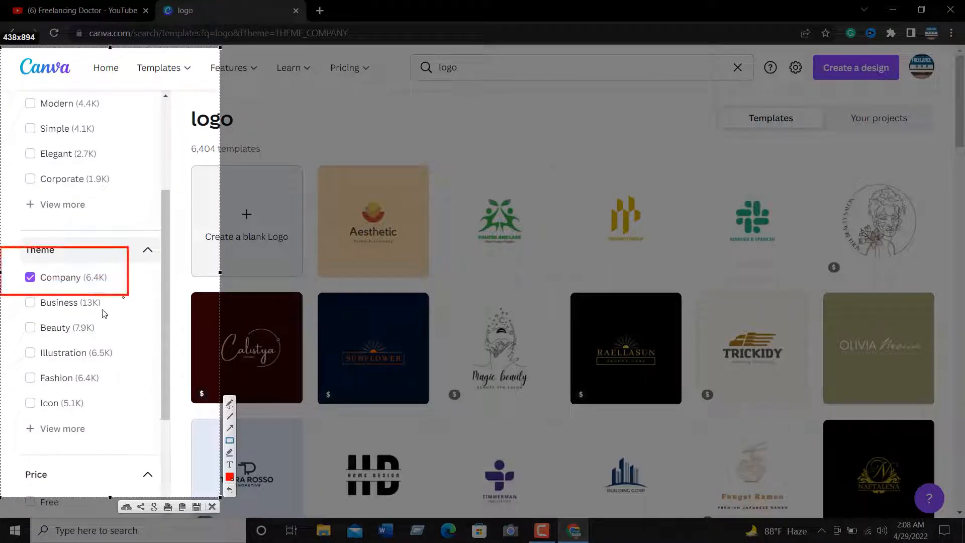
drag(12, 300, 111, 311)
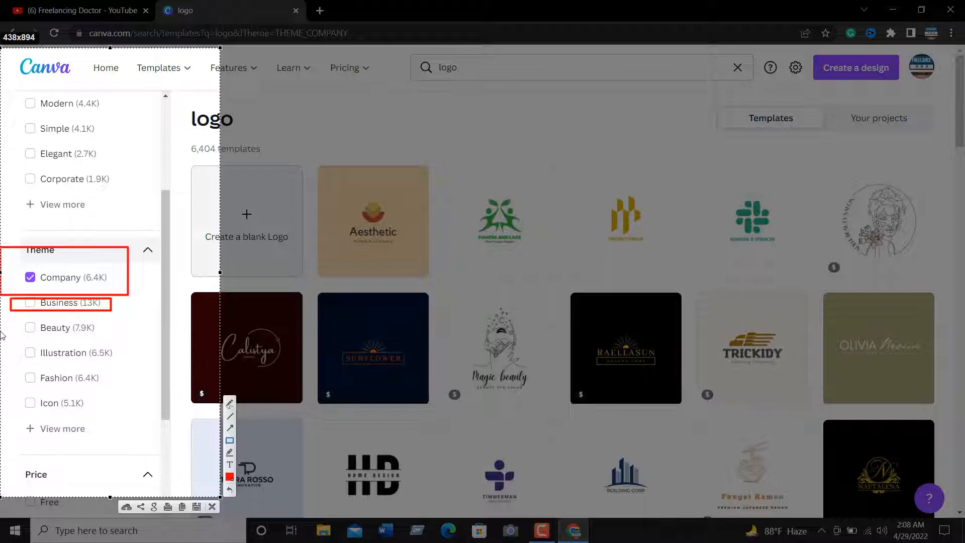
drag(19, 323, 119, 341)
drag(9, 344, 125, 366)
click(212, 507)
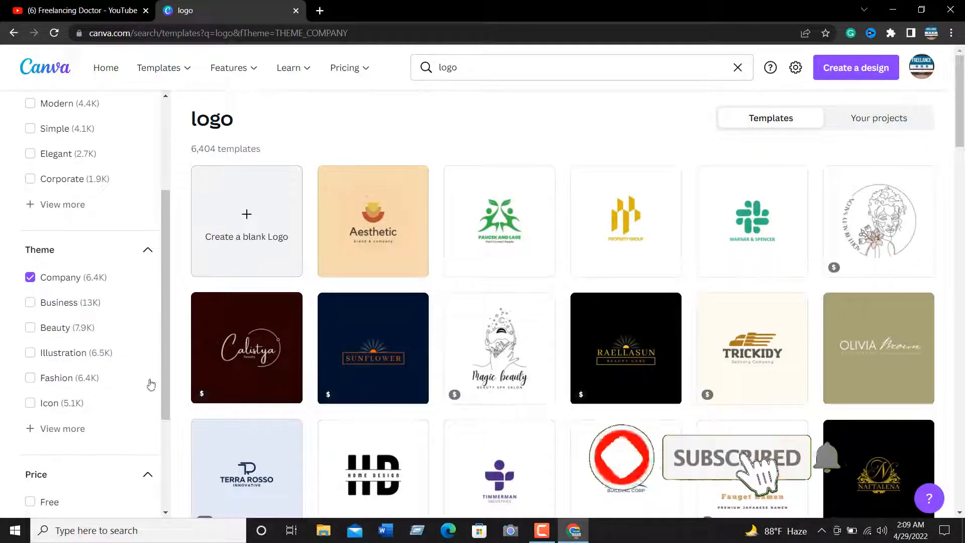
Replace the Company theme filter with Fashion and look through the matching logo templates
click(46, 279)
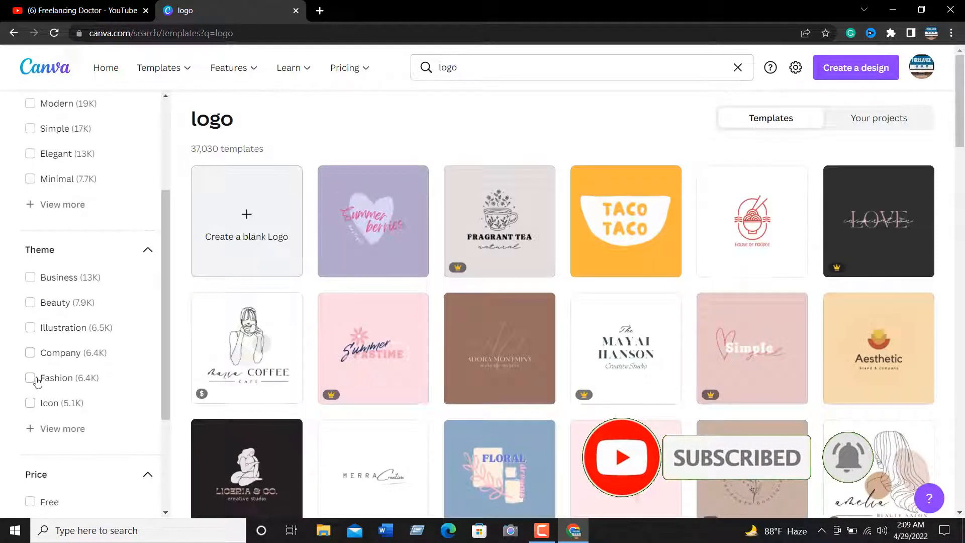
click(31, 379)
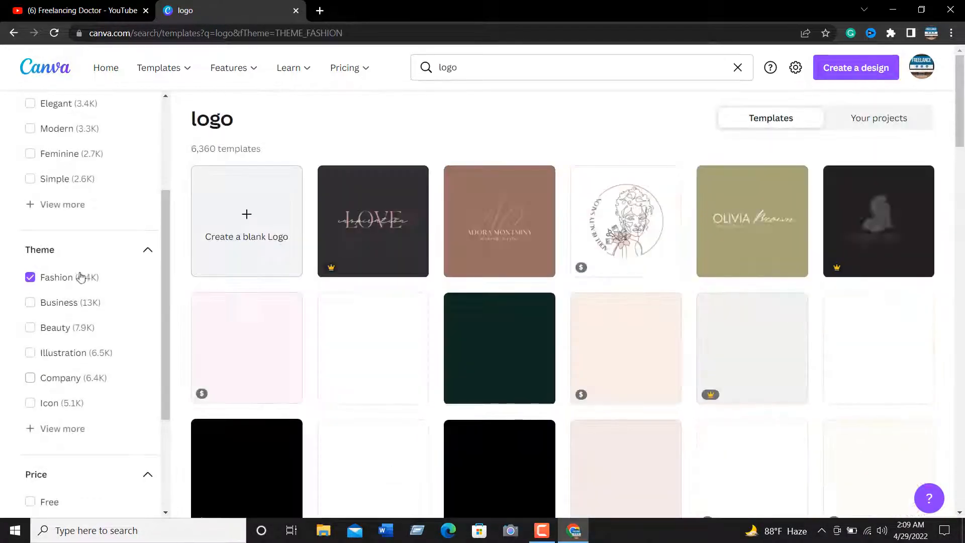
scroll(543, 305, down, 6)
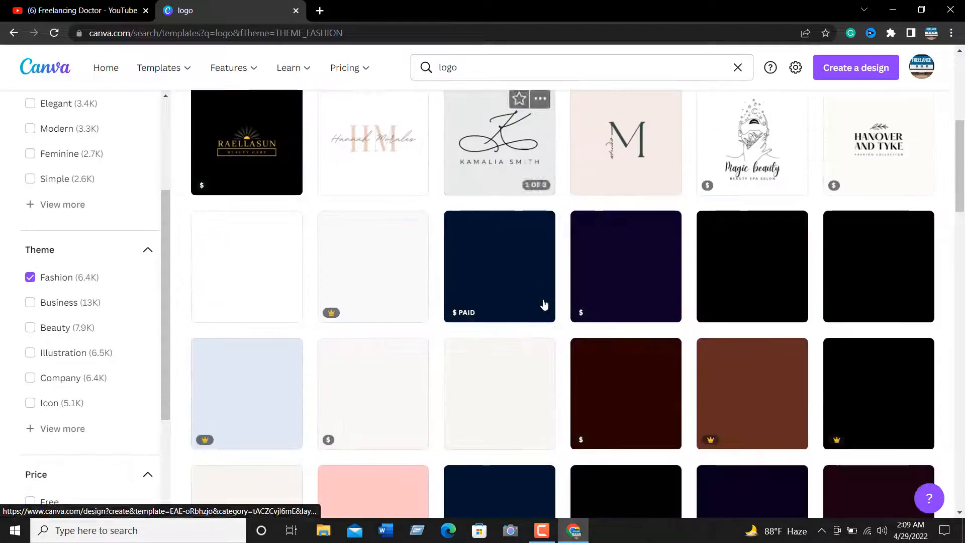
scroll(544, 305, down, 5)
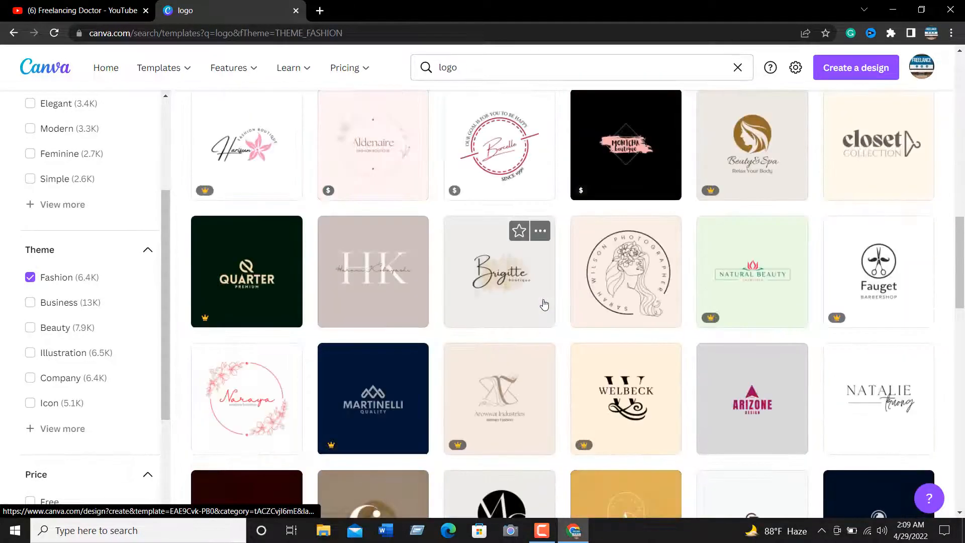
scroll(543, 305, up, 7)
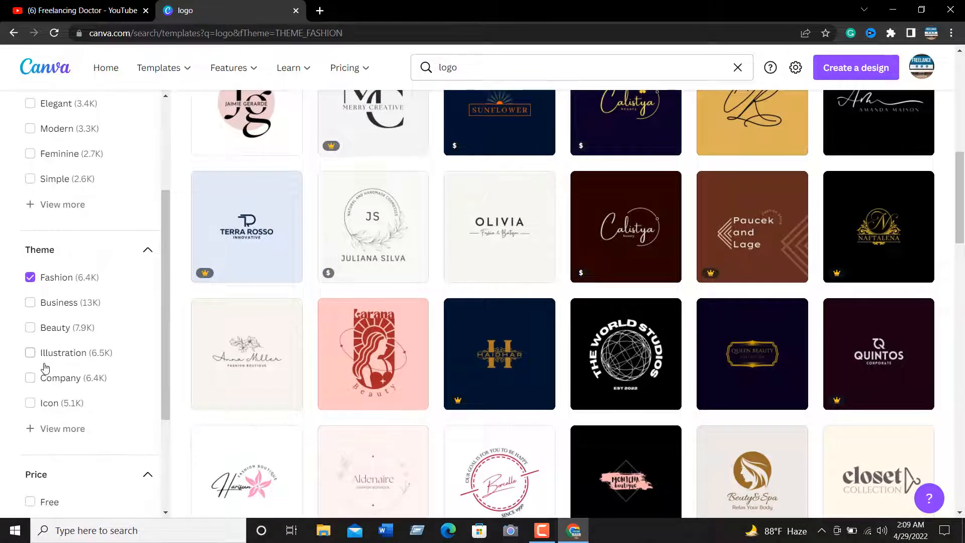
Add the Illustration theme to the Fashion filter and glance through the combined logo results
click(30, 353)
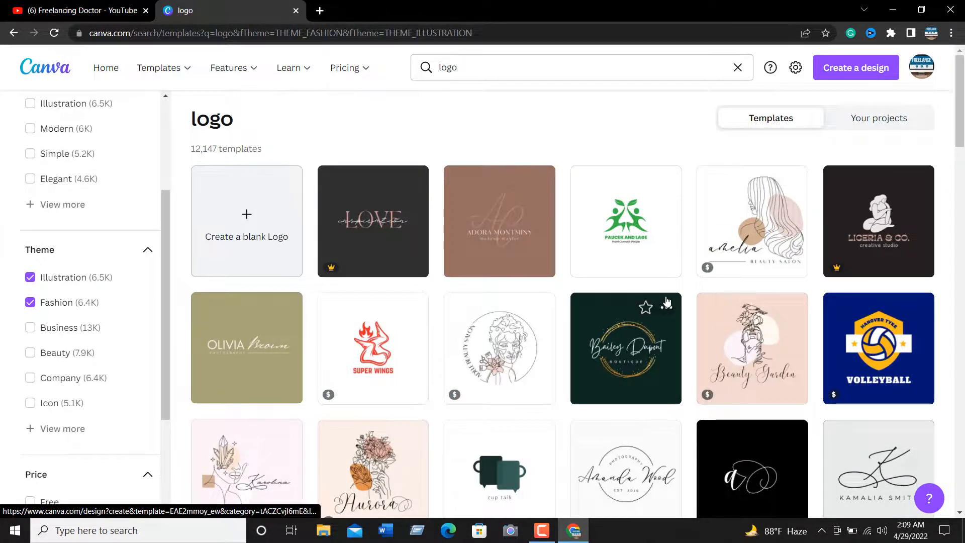
scroll(653, 302, down, 3)
scroll(701, 310, up, 3)
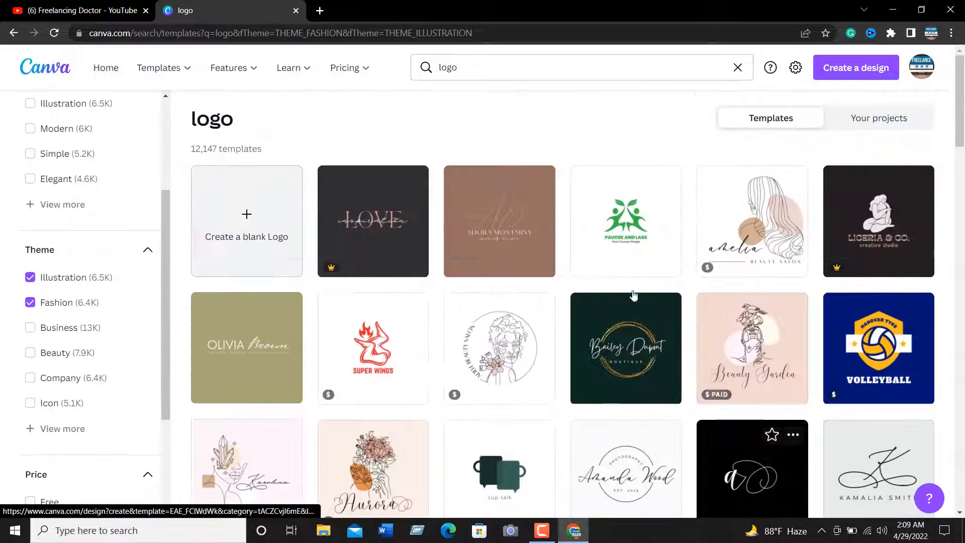
Open the blue Volleyball shield logo template in the editor and close it again
scroll(434, 283, down, 10)
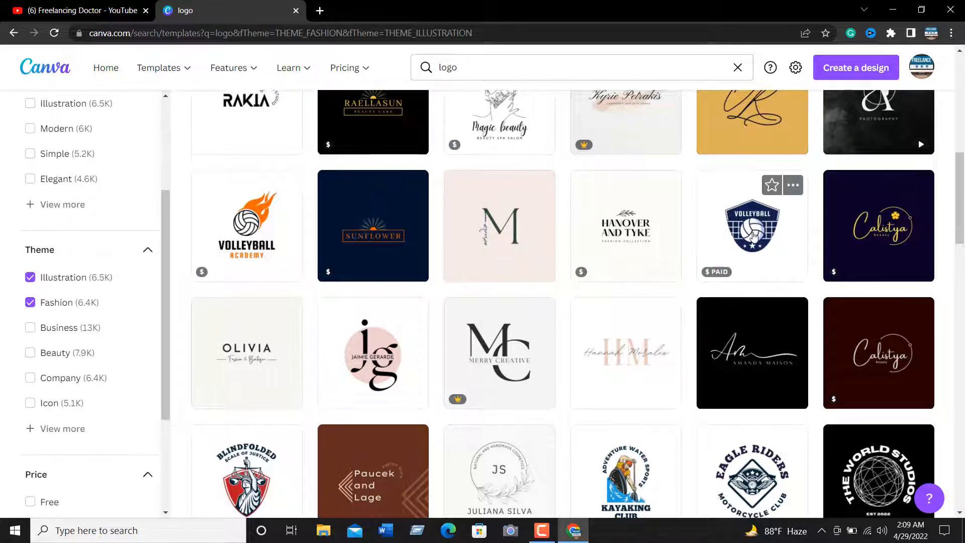
click(753, 235)
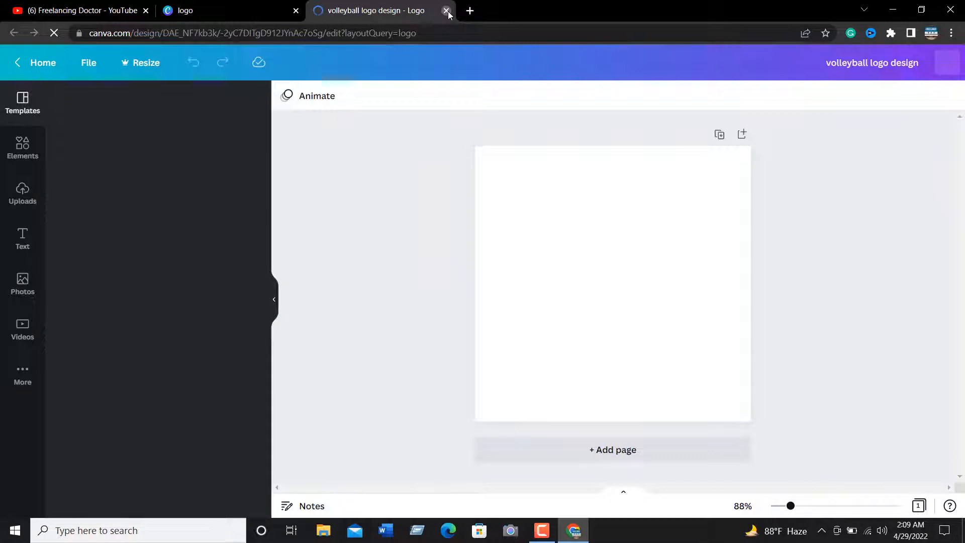
click(446, 11)
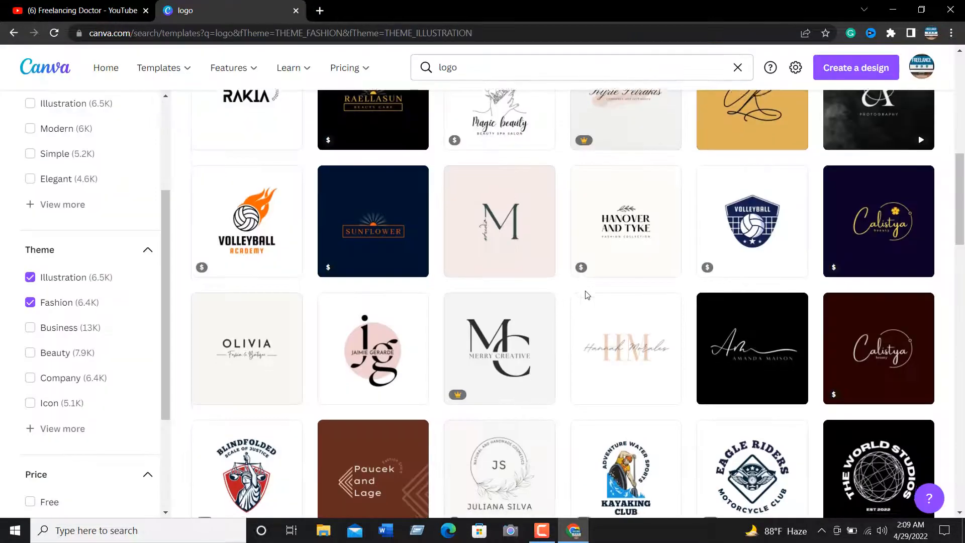
Browse the Illustration and Fashion logo templates to compare their designs and their free, paid and Pro markings
scroll(587, 295, down, 3)
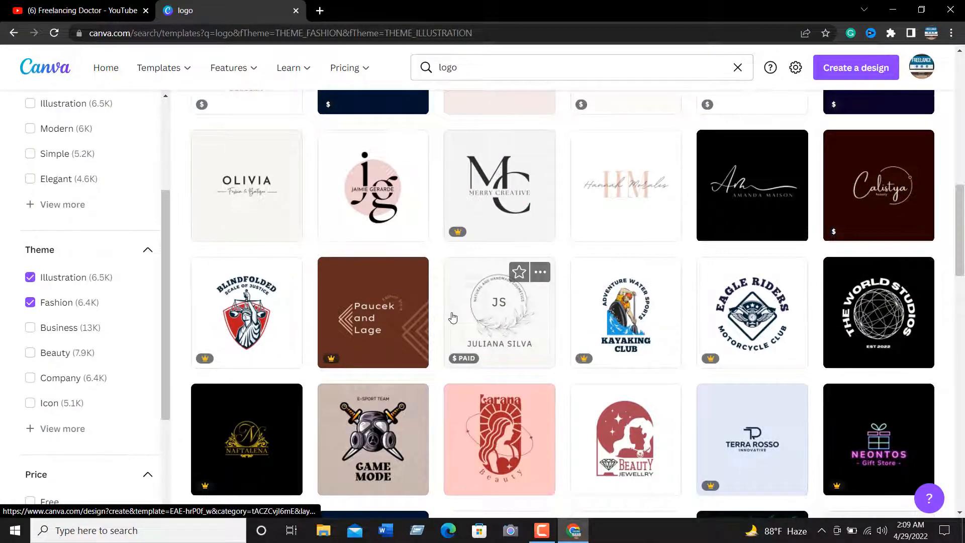
scroll(601, 309, down, 3)
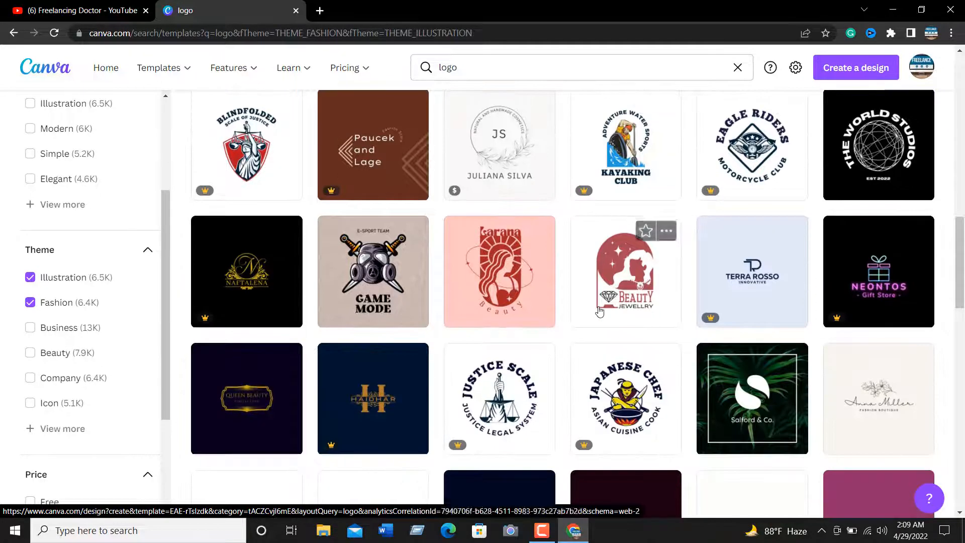
scroll(617, 300, down, 7)
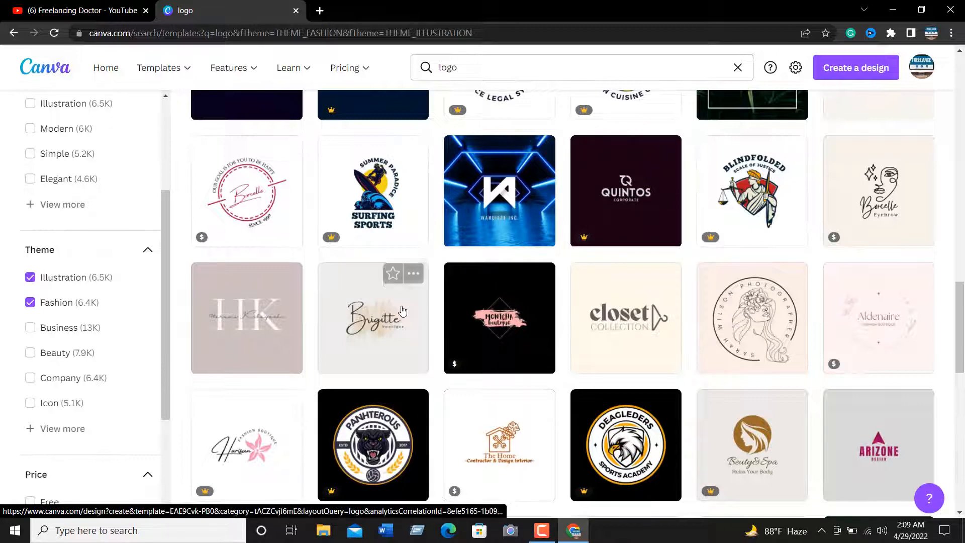
scroll(498, 201, down, 3)
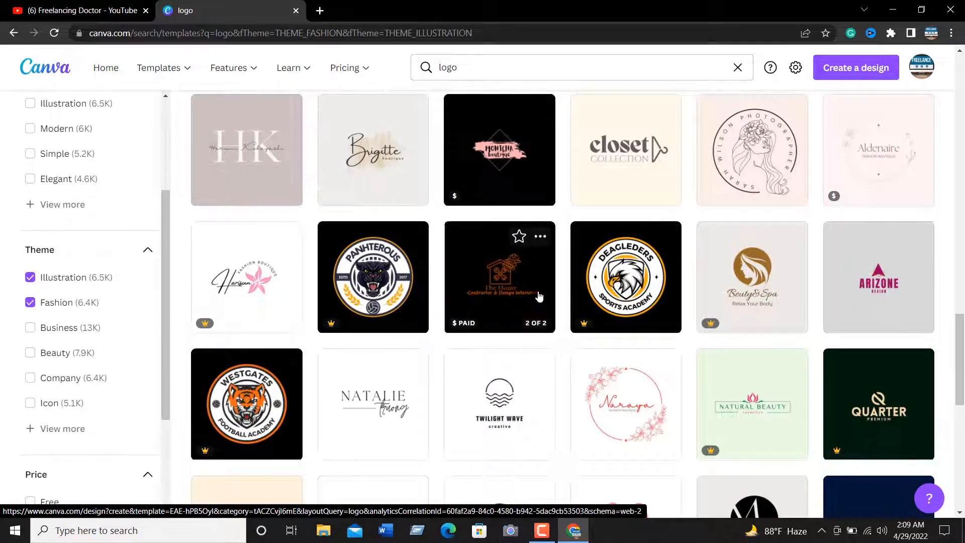
scroll(539, 296, down, 3)
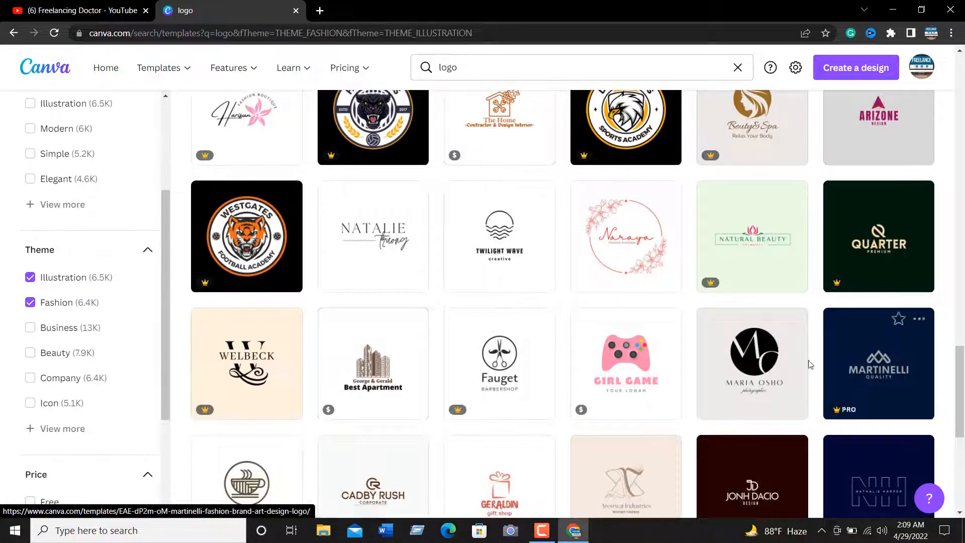
scroll(538, 369, up, 10)
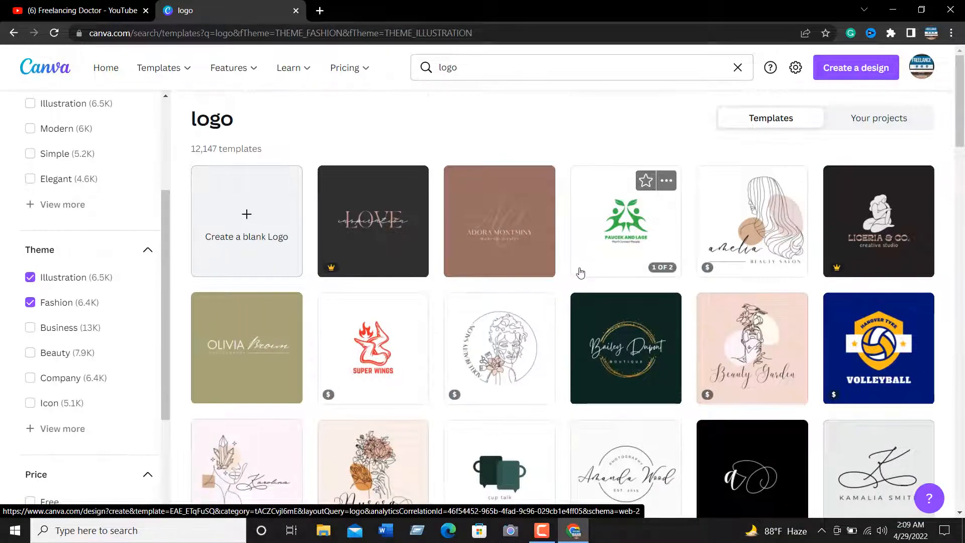
scroll(580, 273, down, 6)
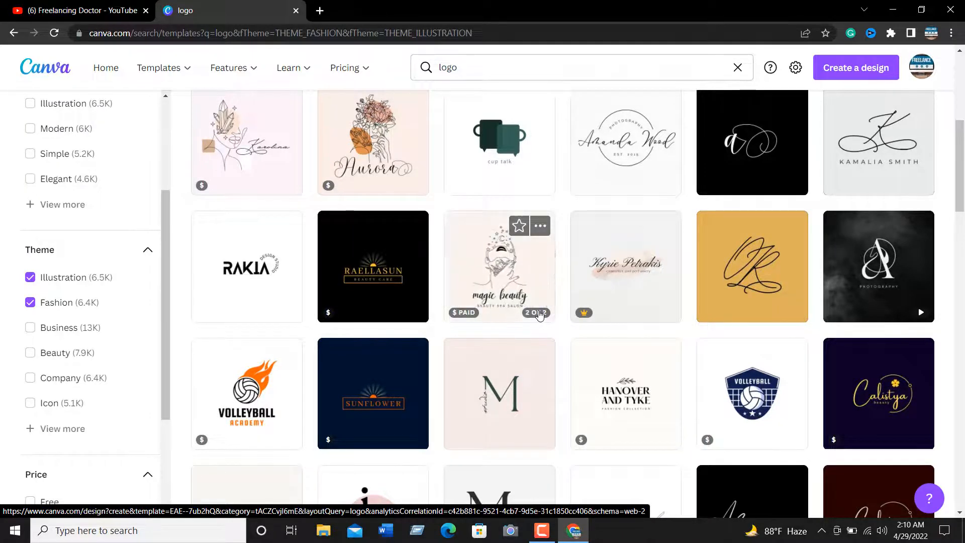
Create a blank logo design and return to the filtered logo template results
scroll(539, 314, up, 6)
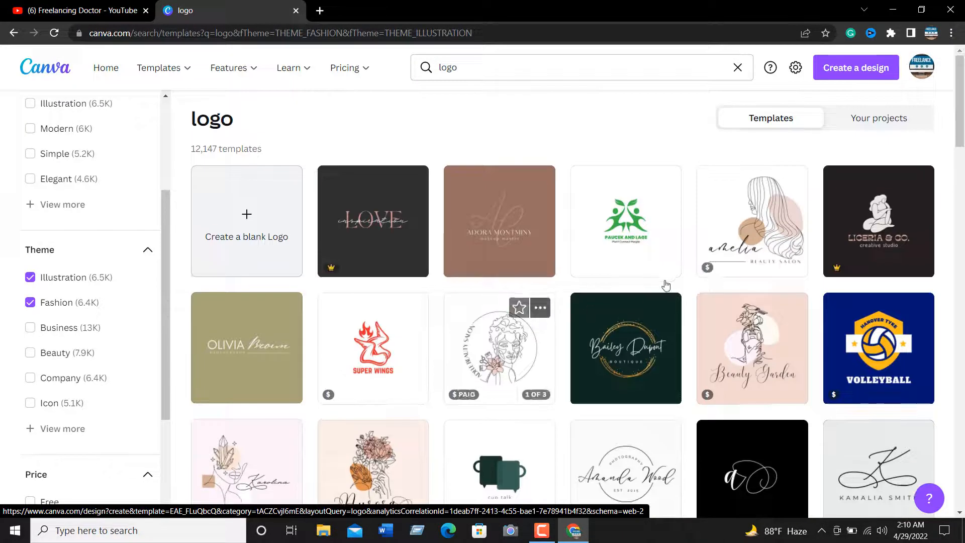
click(254, 226)
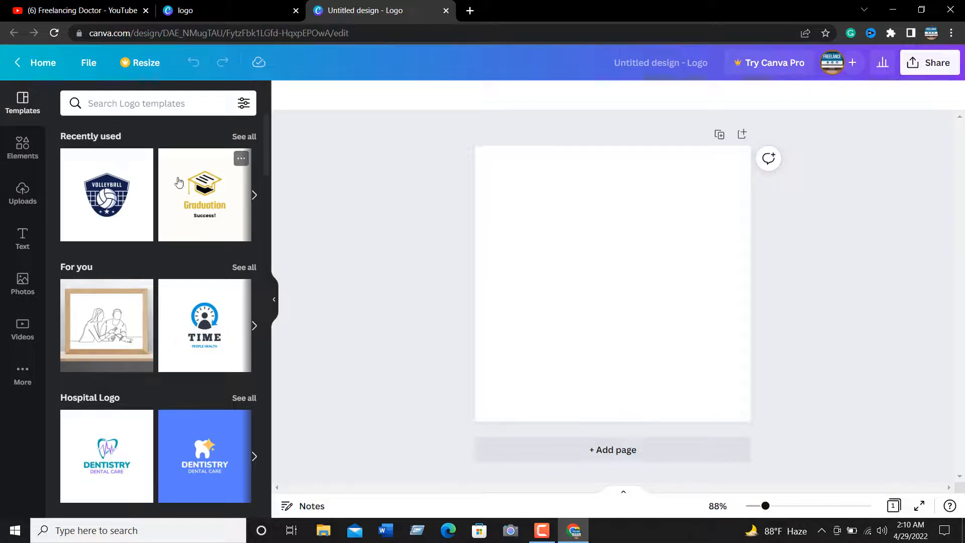
click(216, 16)
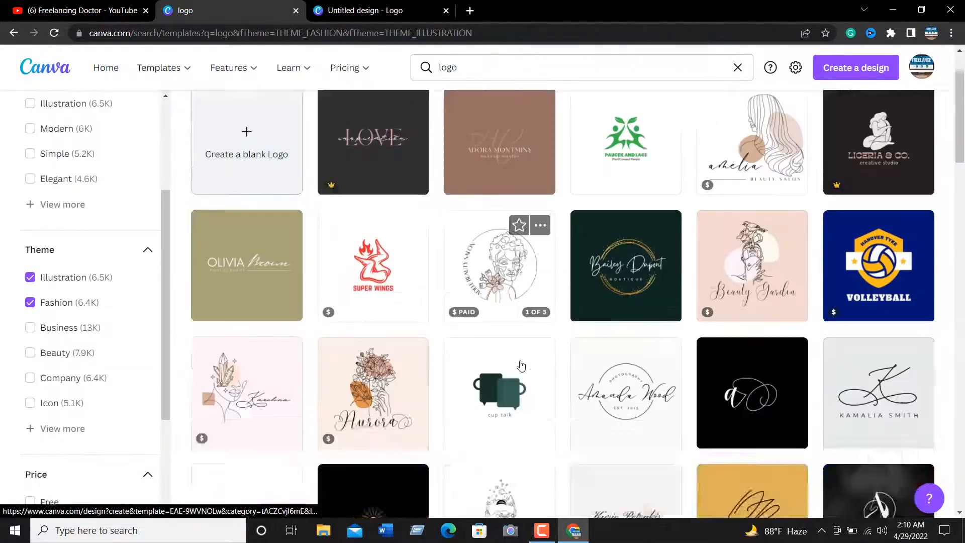
Examine more of the filtered logo templates further down the results for a suitable design
scroll(521, 366, down, 8)
scroll(520, 366, down, 6)
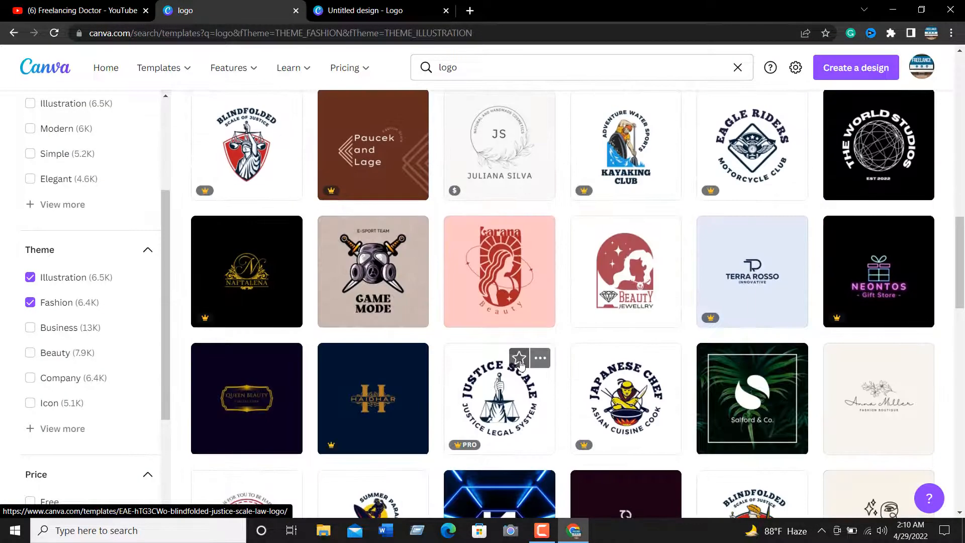
scroll(521, 366, down, 6)
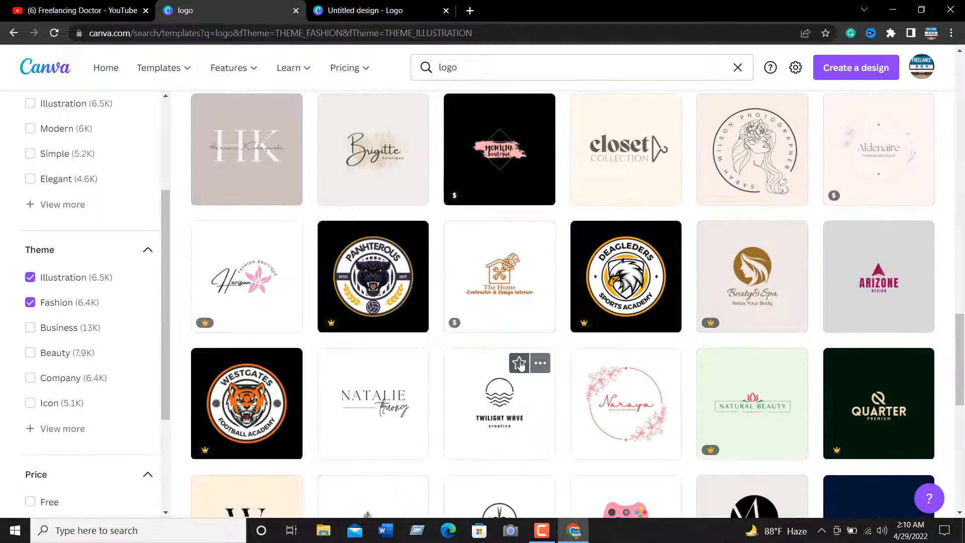
scroll(521, 366, down, 3)
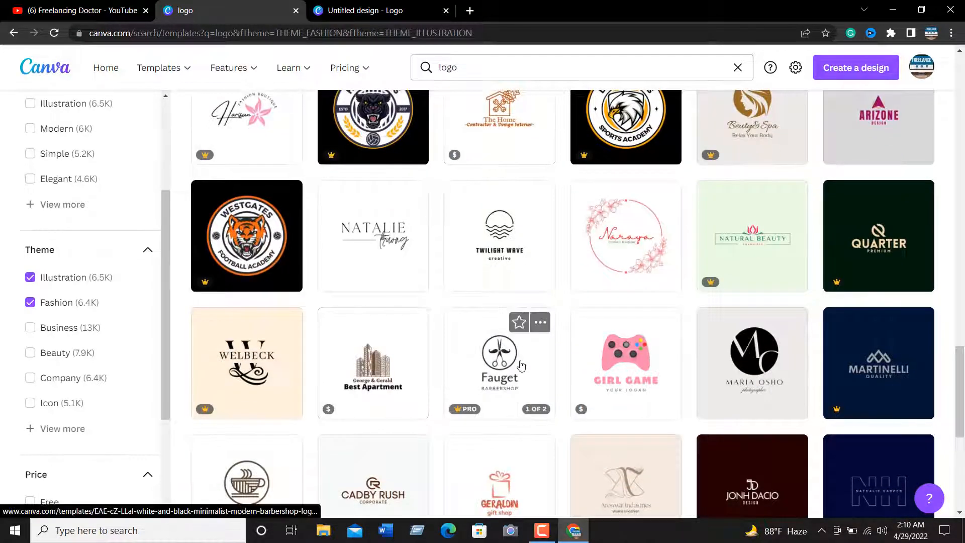
scroll(521, 365, down, 6)
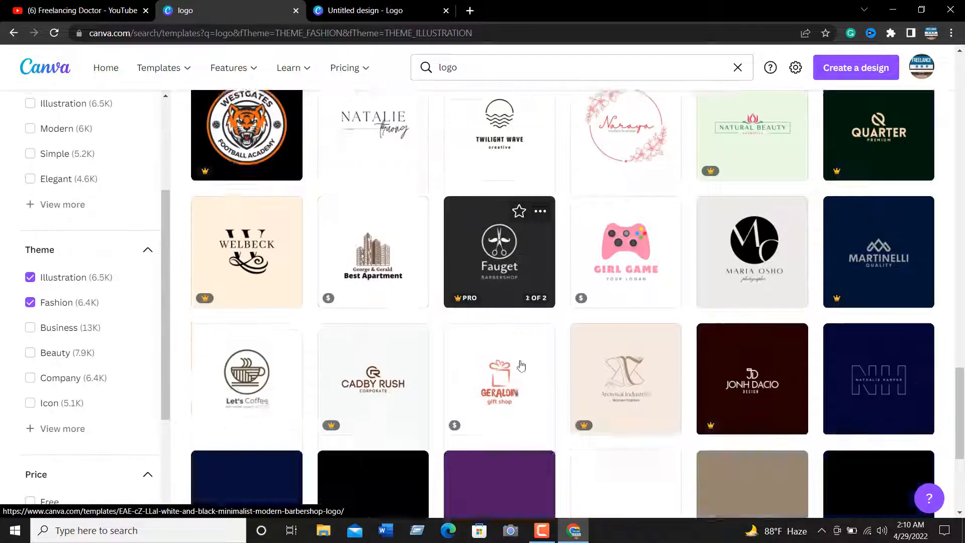
scroll(521, 366, up, 3)
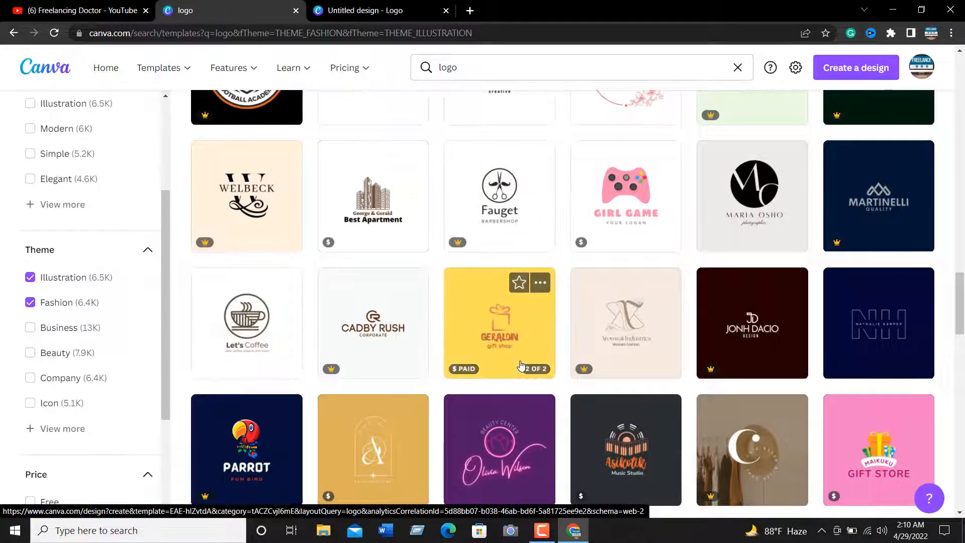
scroll(521, 366, down, 3)
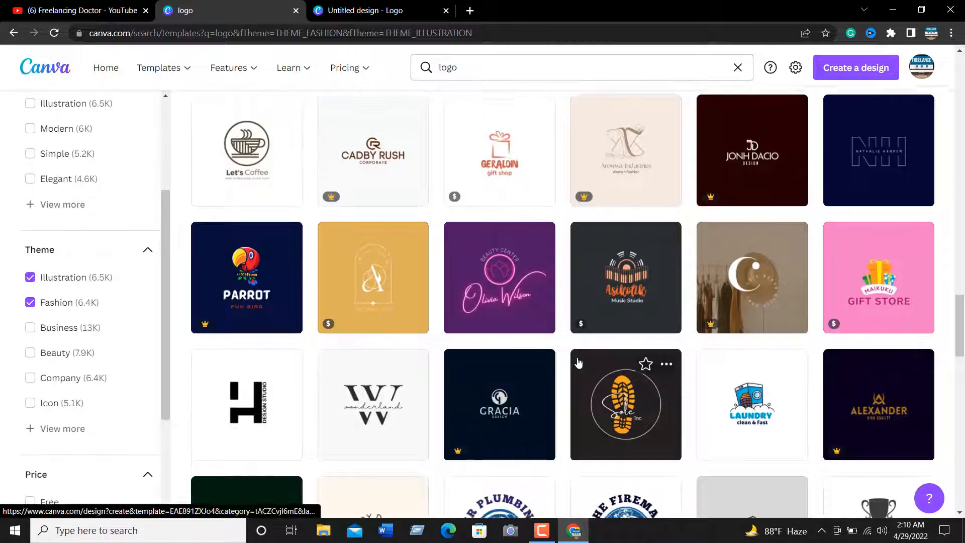
scroll(570, 356, down, 3)
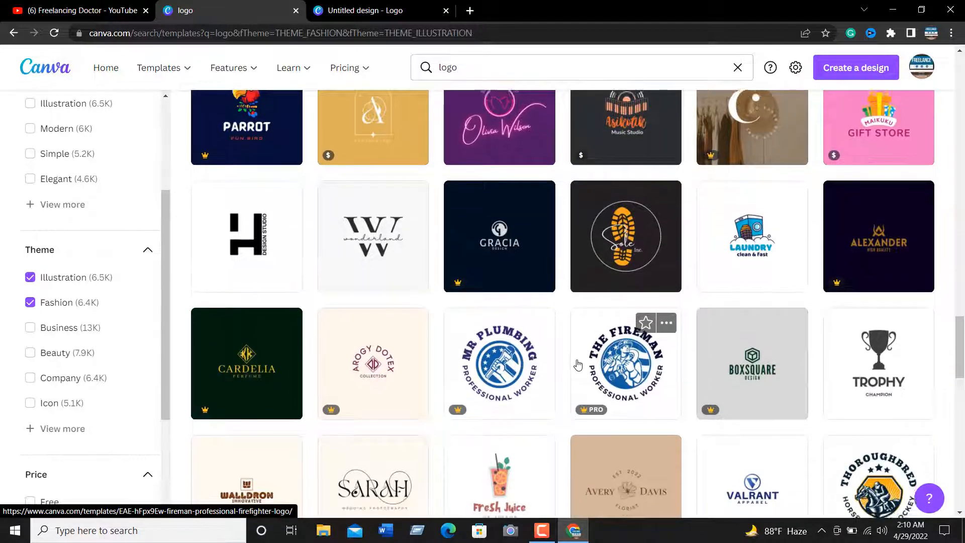
scroll(578, 364, down, 3)
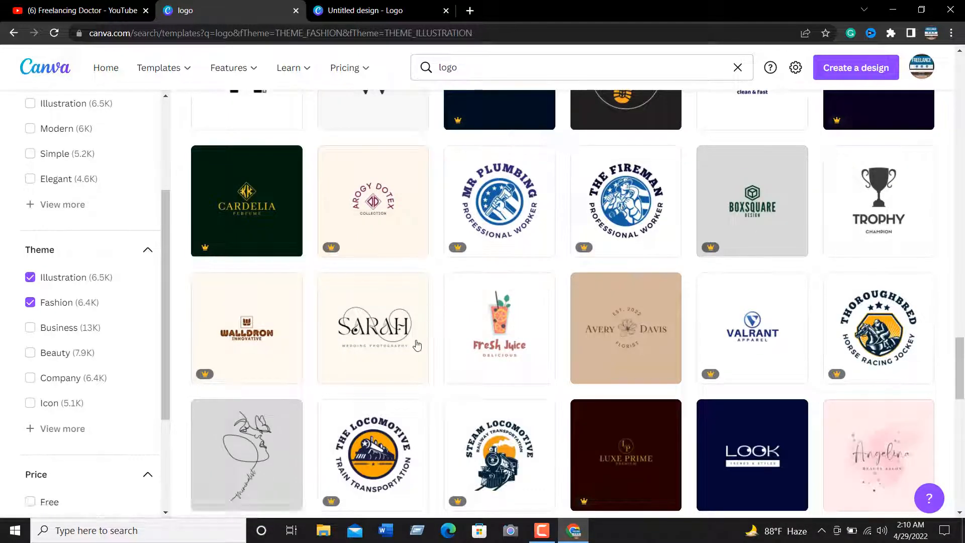
scroll(412, 372, down, 3)
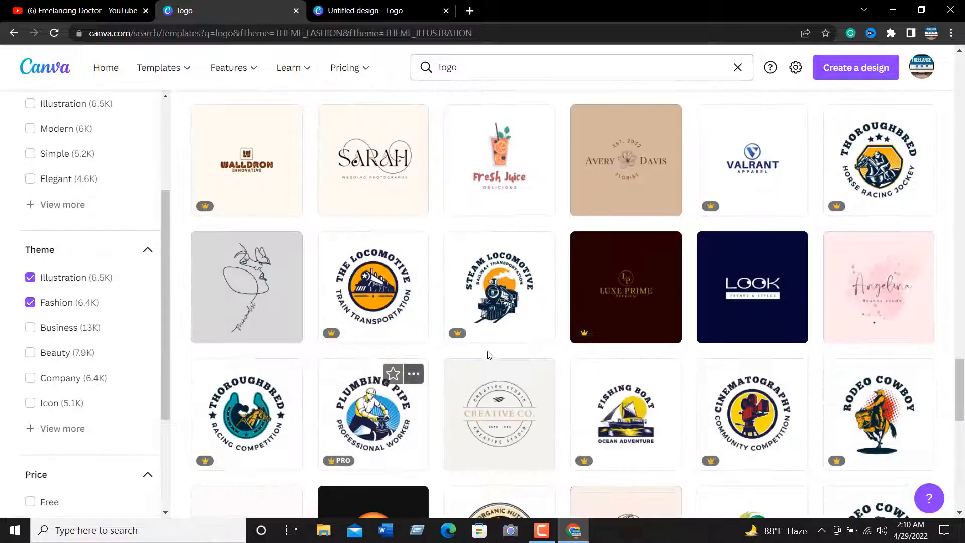
Open the green leaf Nature logo template in the editor and return to the blank logo design
scroll(658, 297, down, 6)
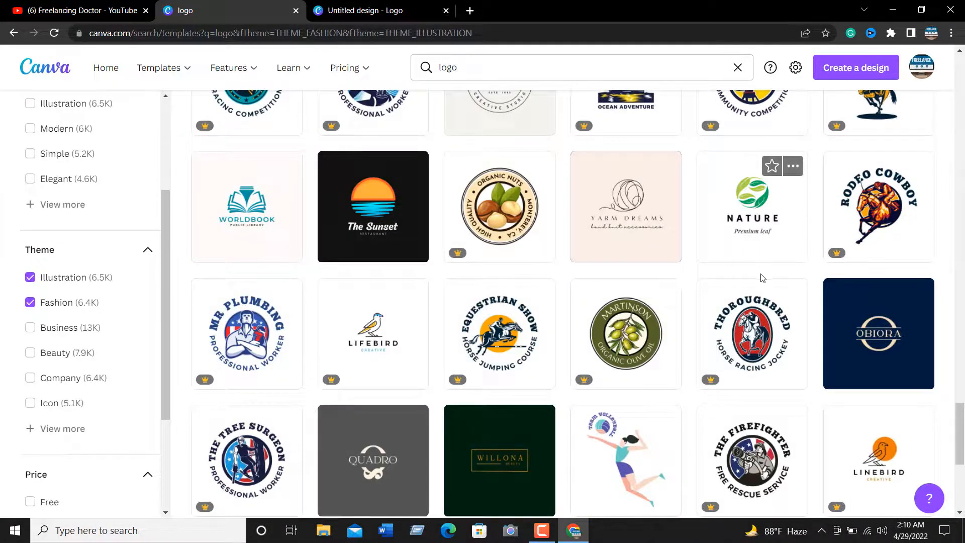
click(754, 209)
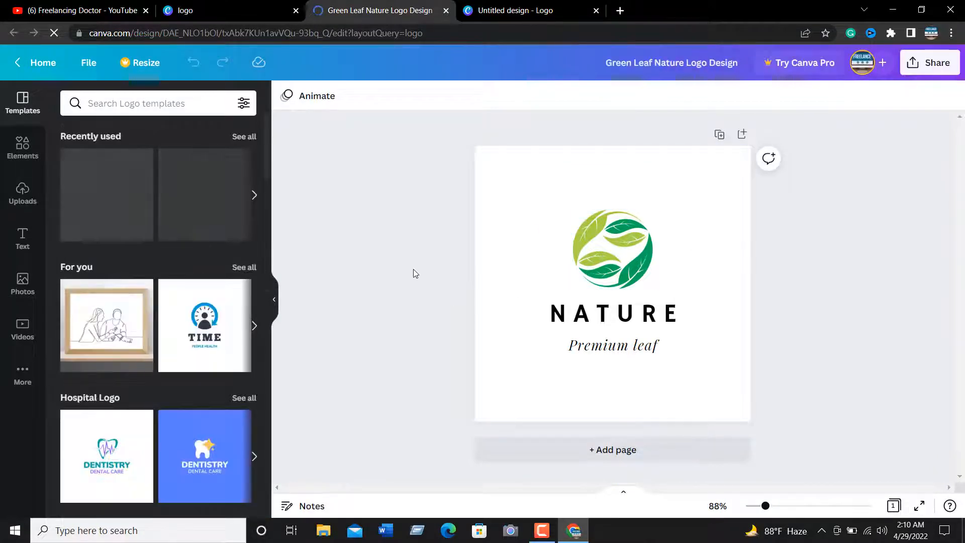
click(228, 13)
click(516, 6)
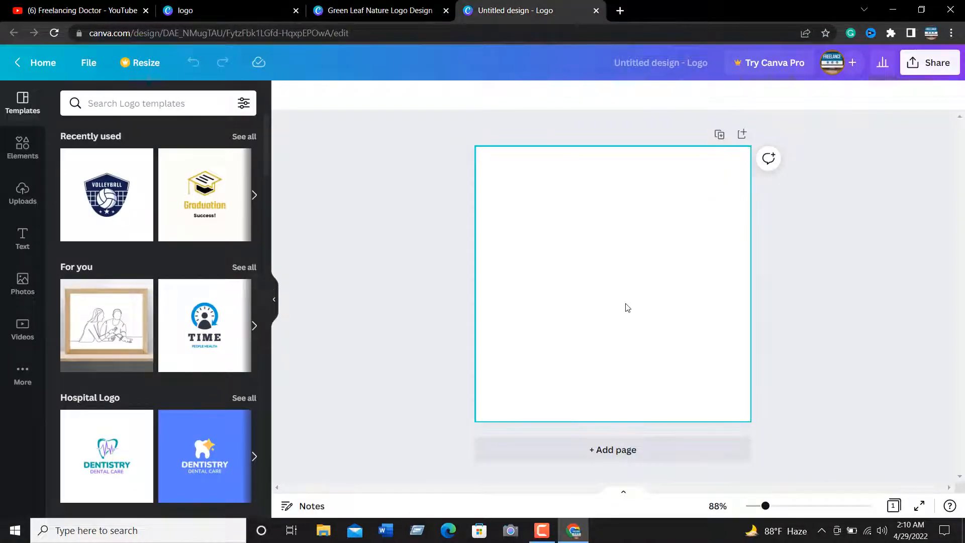
Look through the template categories for the blank design and show all Hospital Logo templates
scroll(121, 315, down, 3)
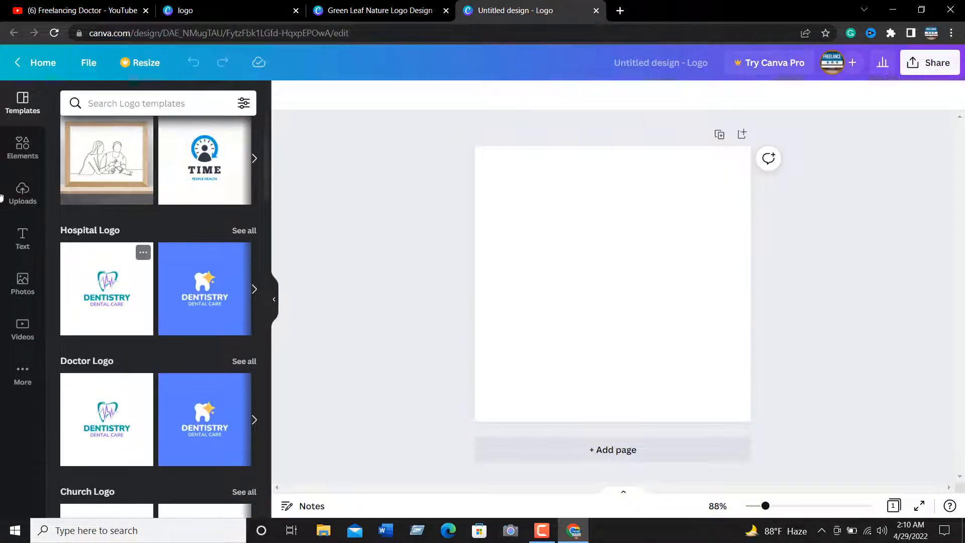
scroll(211, 306, up, 3)
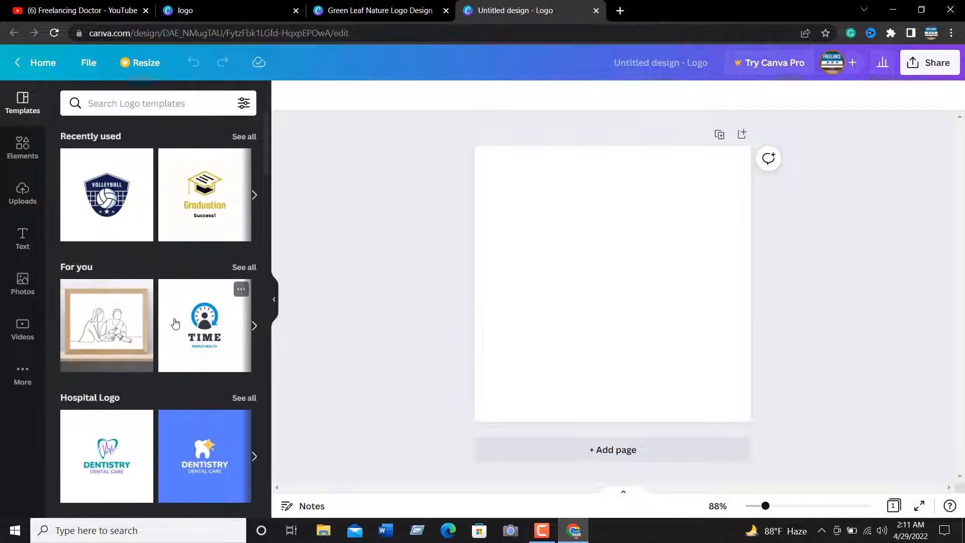
scroll(169, 252, down, 3)
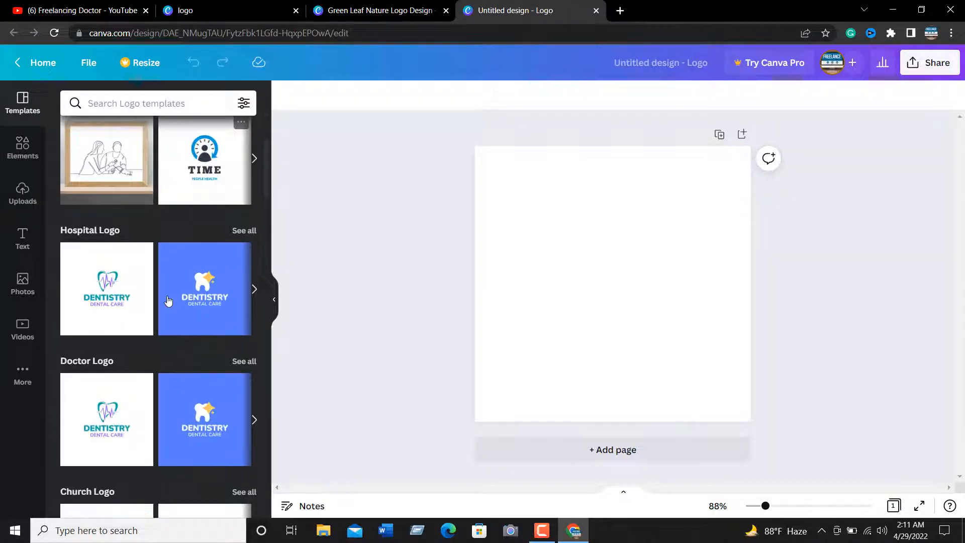
click(245, 232)
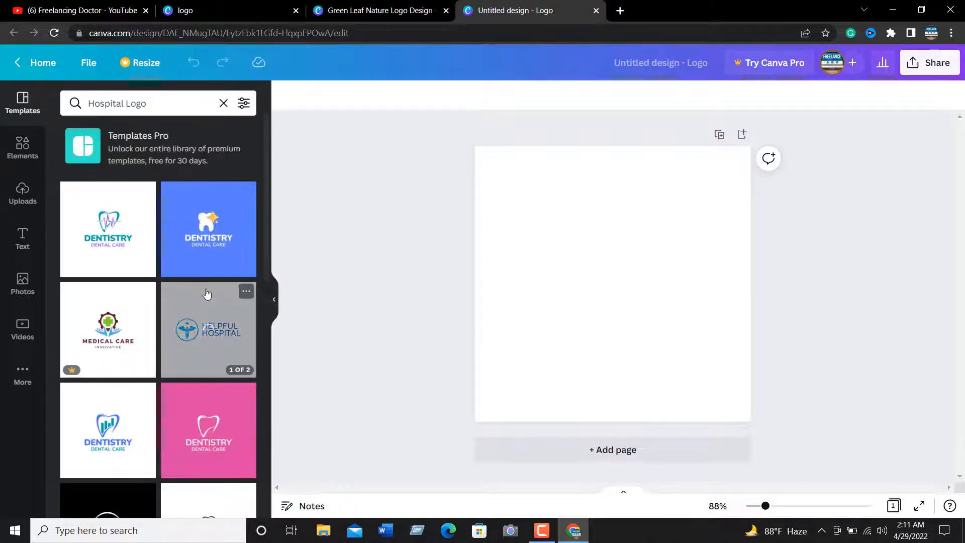
Apply the black page of the Black n Yellow Children Hospital Logo template to the blank design
scroll(189, 291, down, 5)
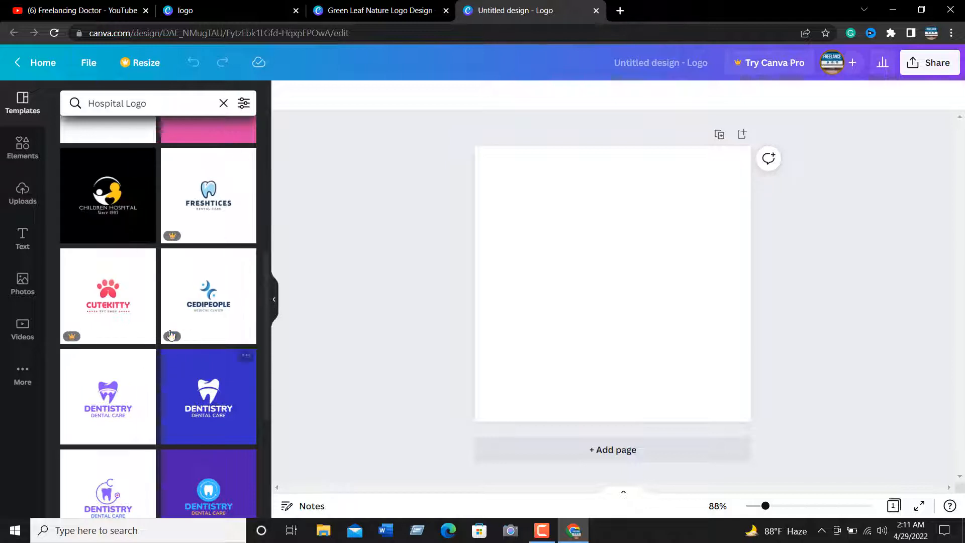
scroll(171, 335, down, 3)
scroll(169, 329, down, 1)
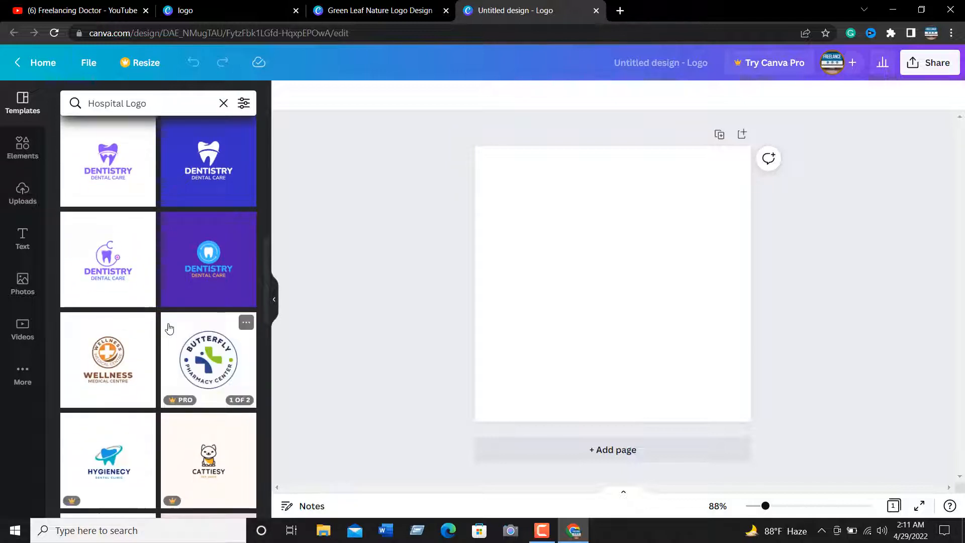
scroll(204, 337, up, 3)
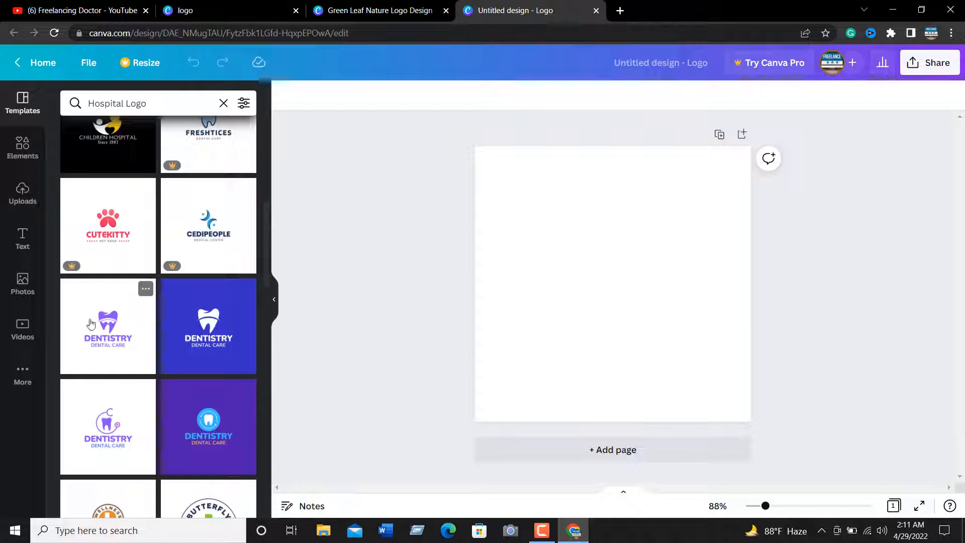
scroll(106, 321, up, 3)
click(111, 300)
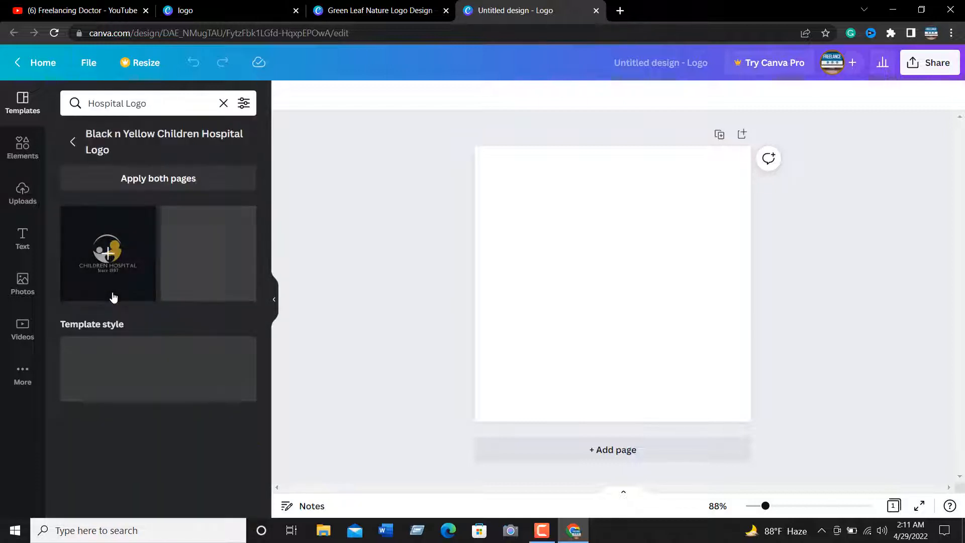
click(105, 259)
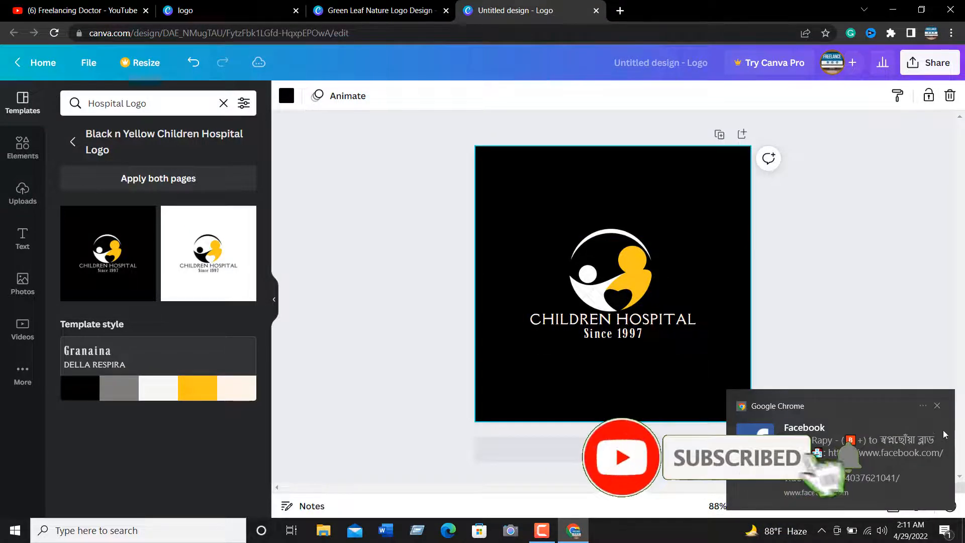
click(937, 405)
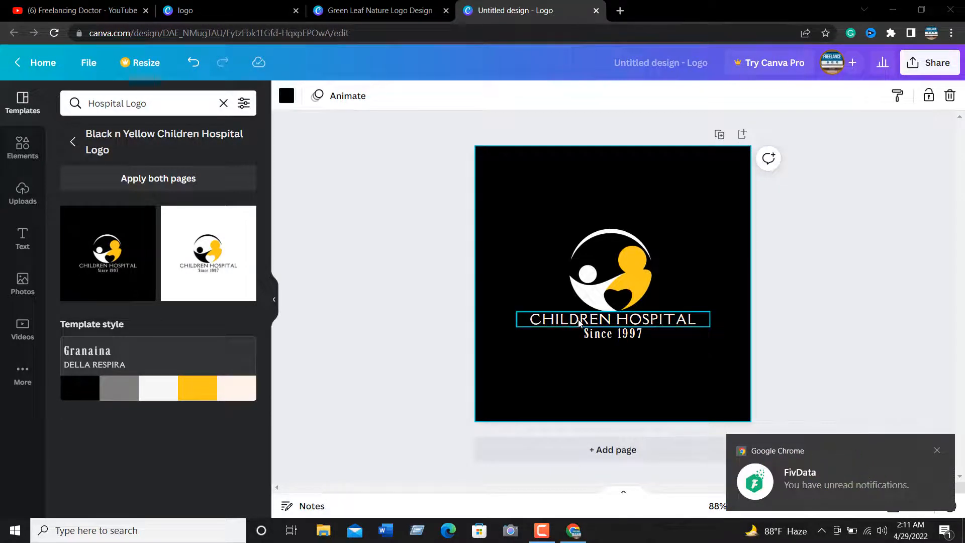
Replace the CHILDREN HOSPITAL title with a hospital name that contains a person's first name
double_click(579, 323)
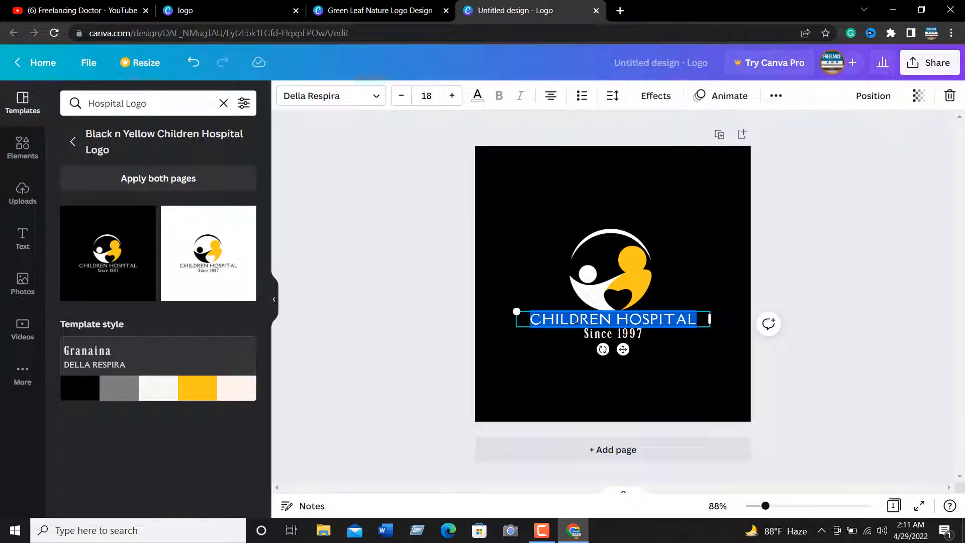
text(ZAHID)
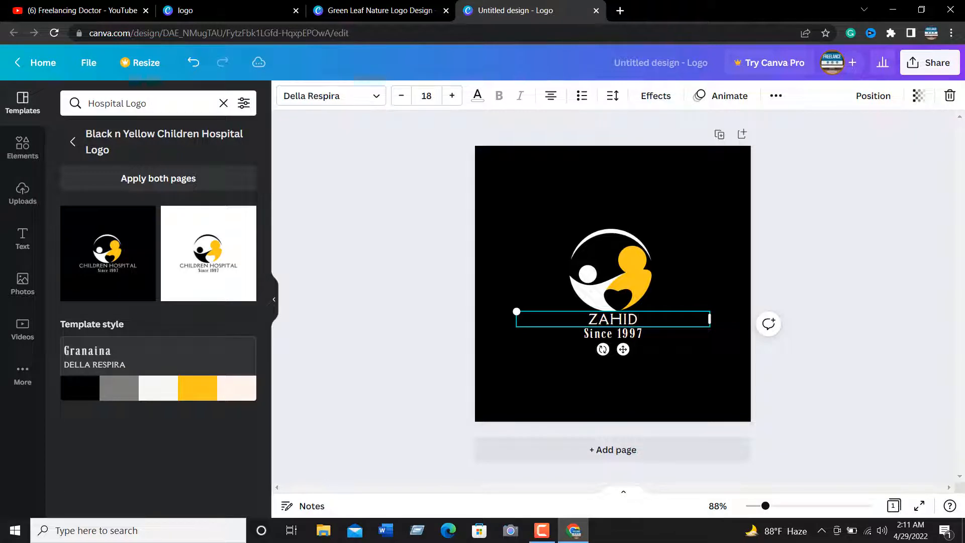
text('S)
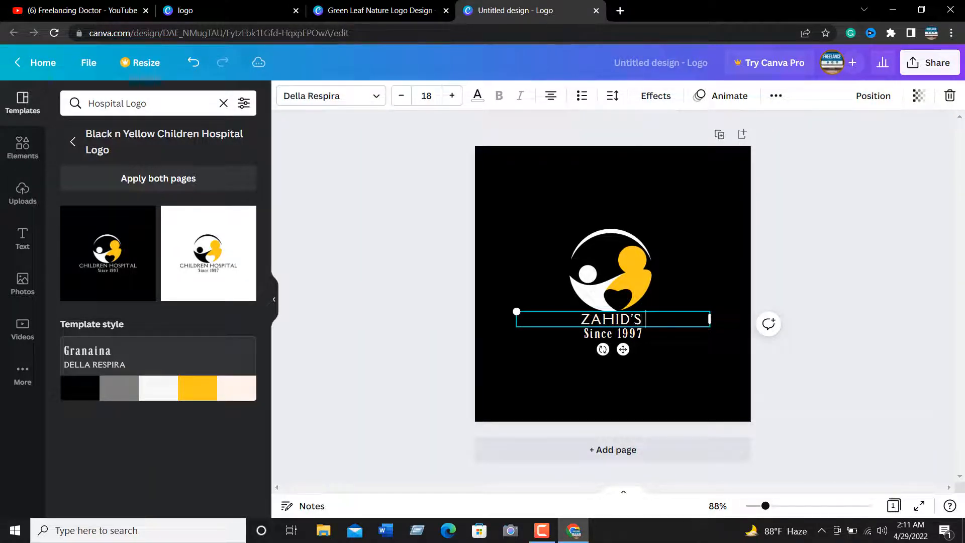
text( HO)
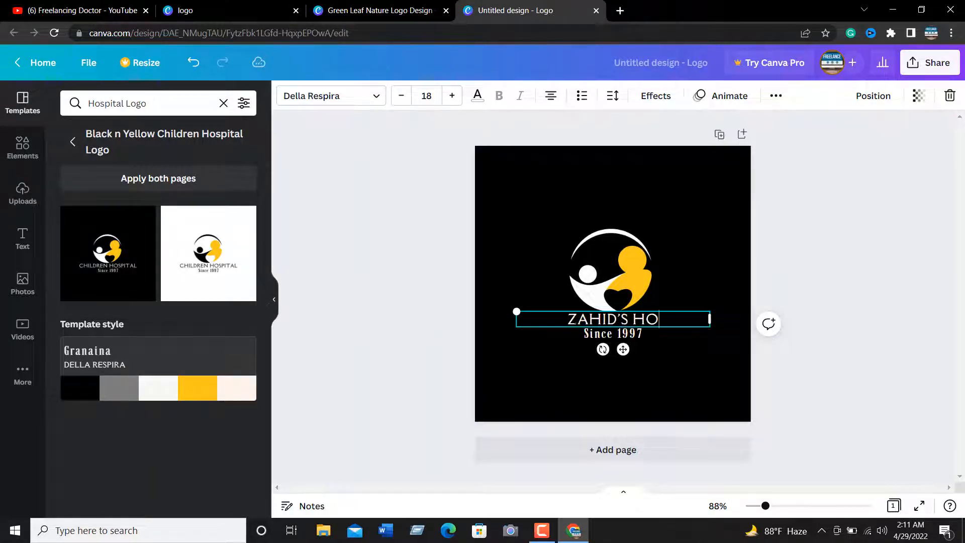
text(SPITAL)
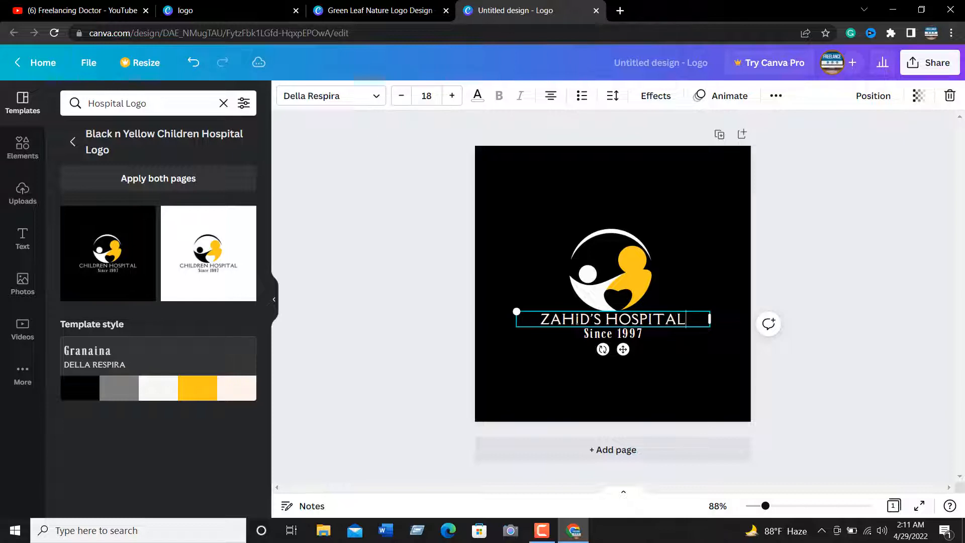
Change the logo's title text to POPULAR HOSPITAL
triple_click(576, 320)
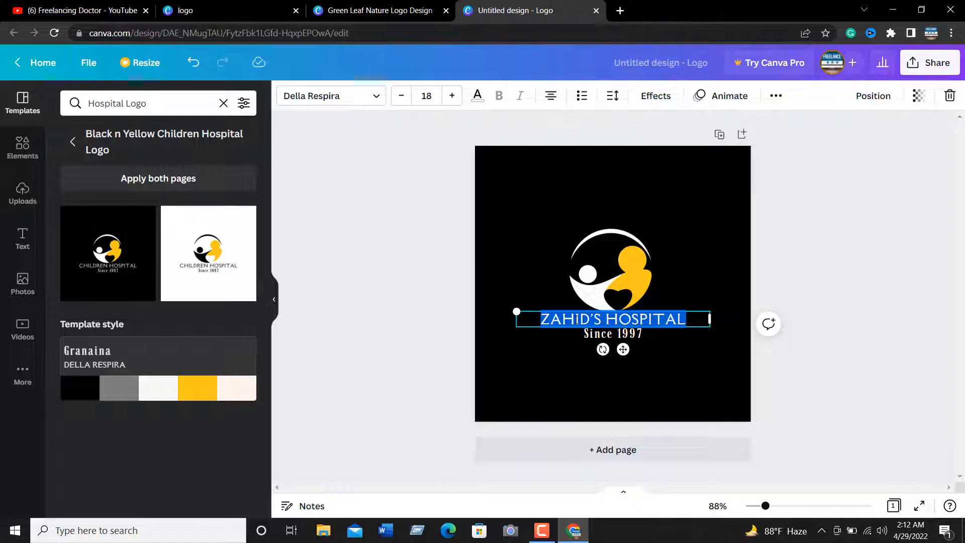
text(POP)
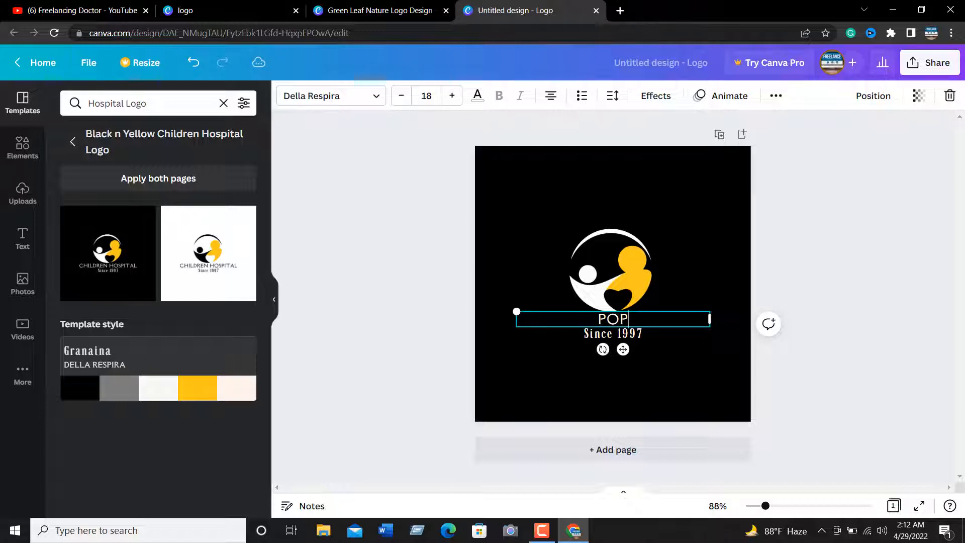
text(ULAR)
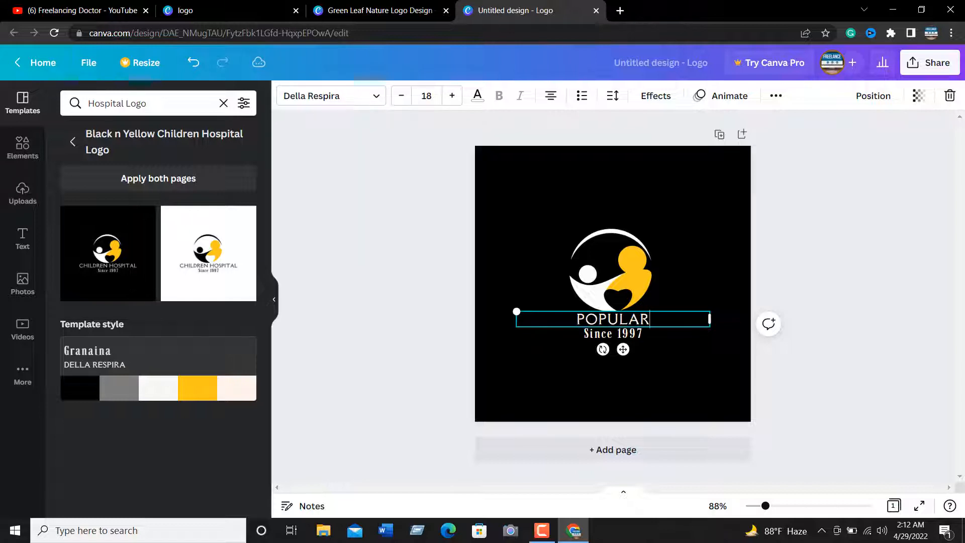
text( H)
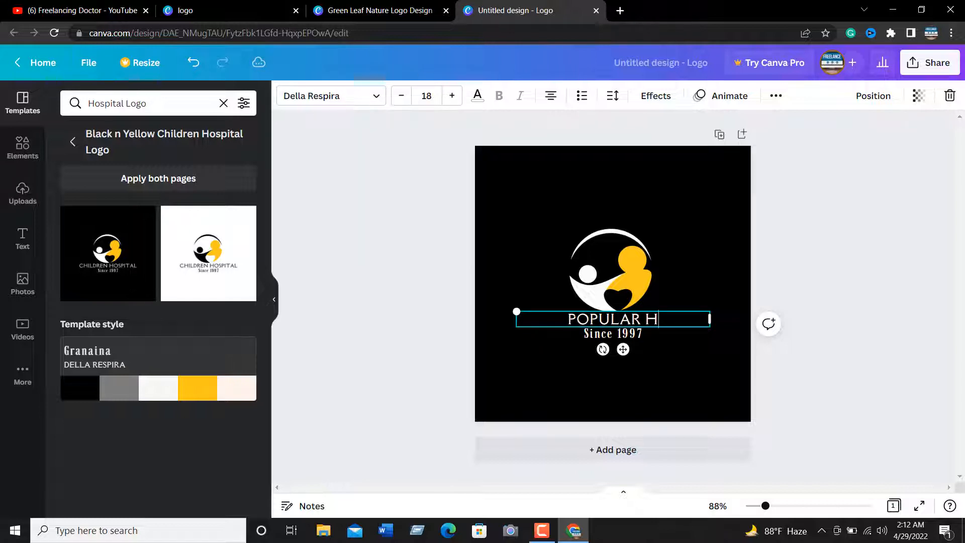
text(OSPITAL)
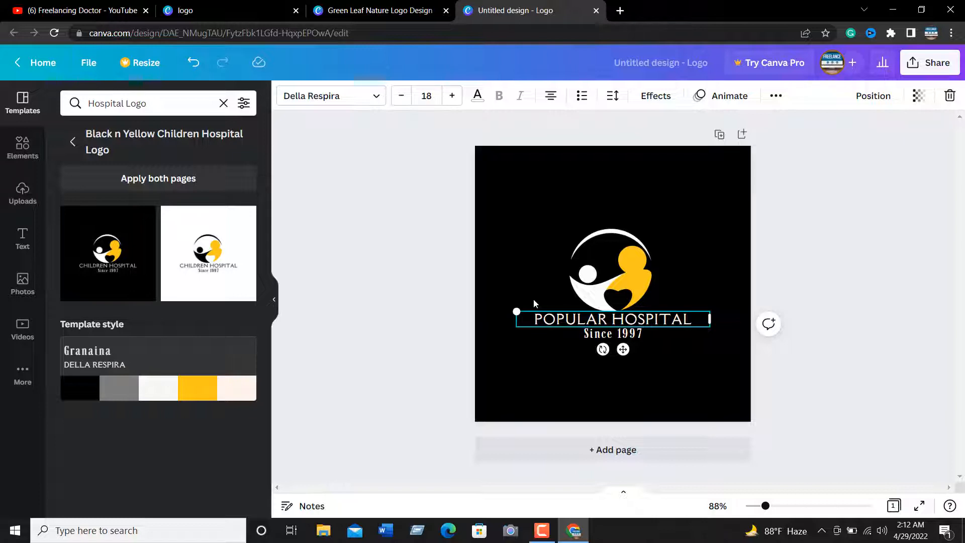
click(536, 266)
Try the Anonymous Pro font, a Pro font and Arapey on the POPULAR HOSPITAL title, and set it to Anton
click(614, 323)
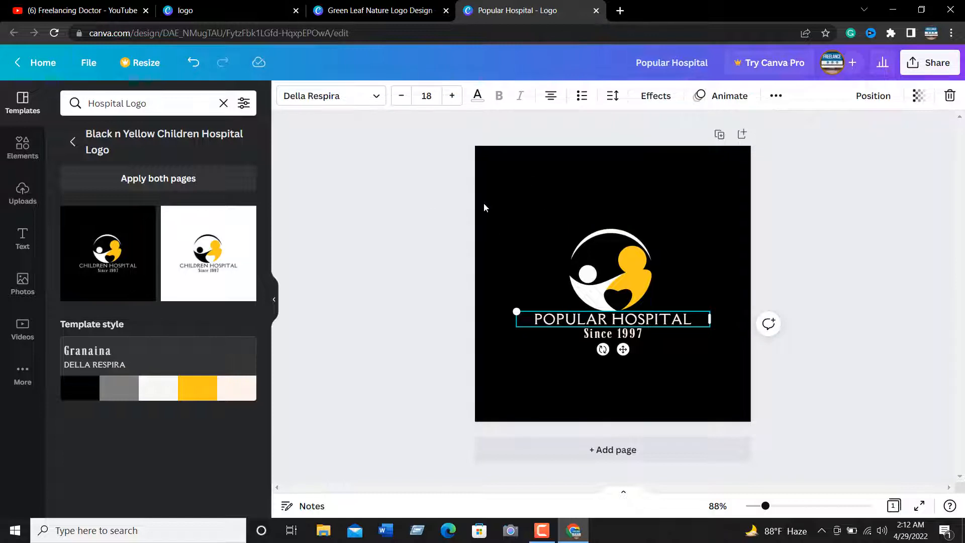
click(358, 99)
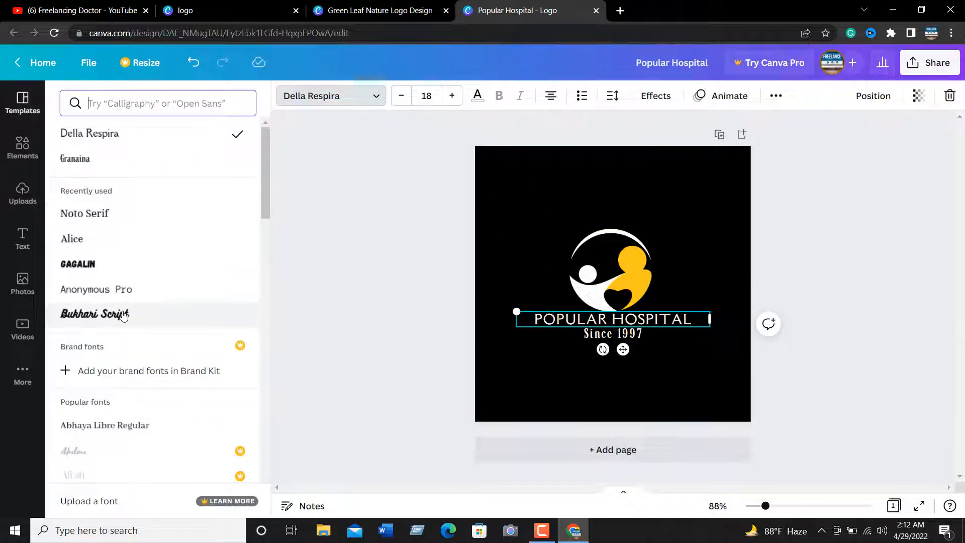
click(116, 296)
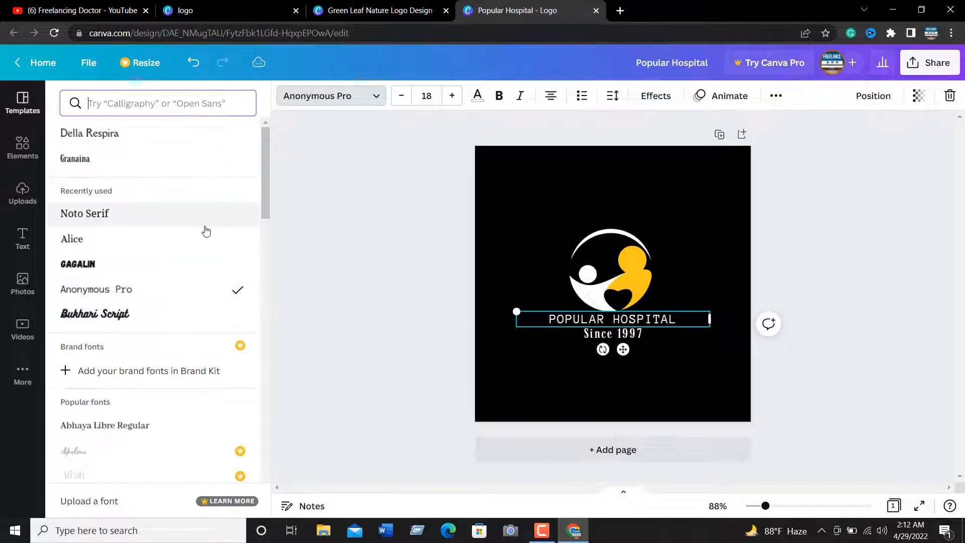
scroll(204, 230, down, 3)
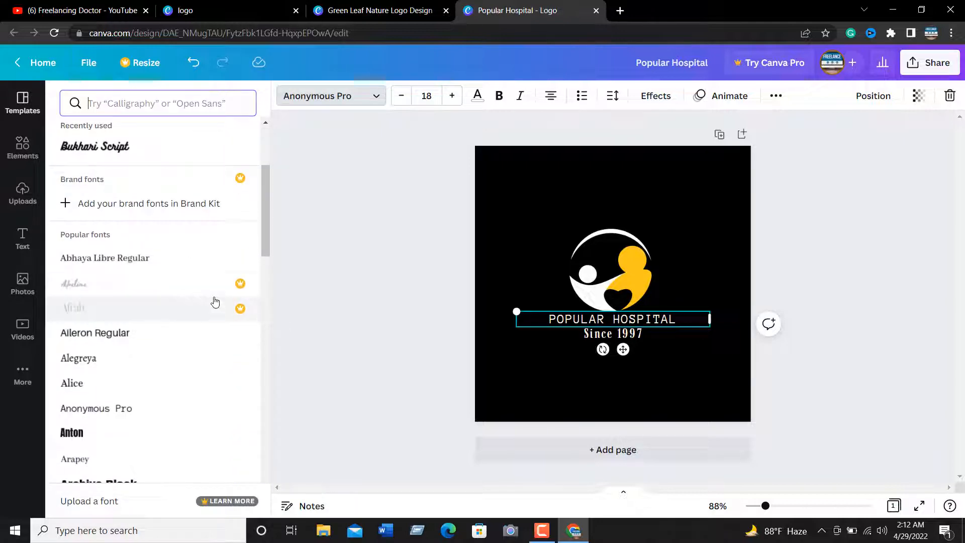
click(198, 320)
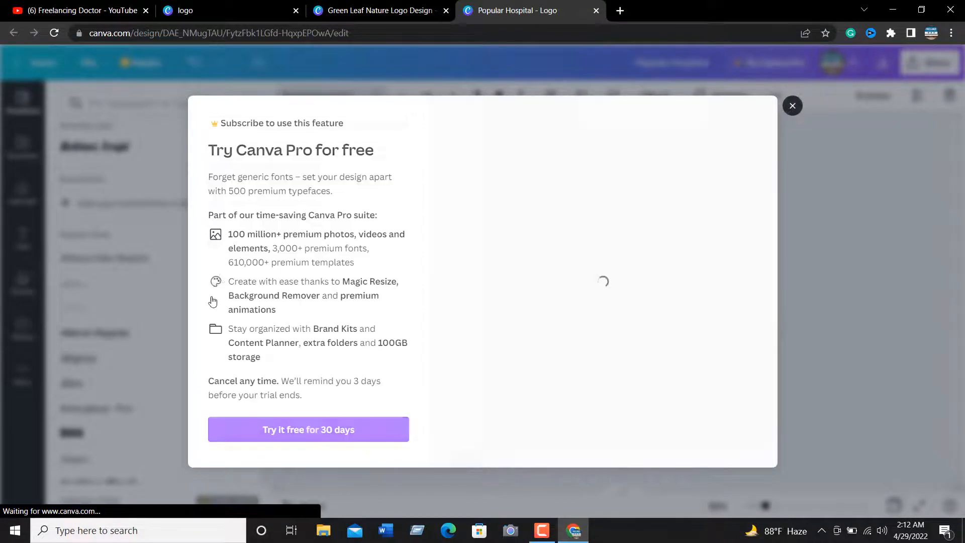
click(793, 106)
scroll(115, 327, down, 3)
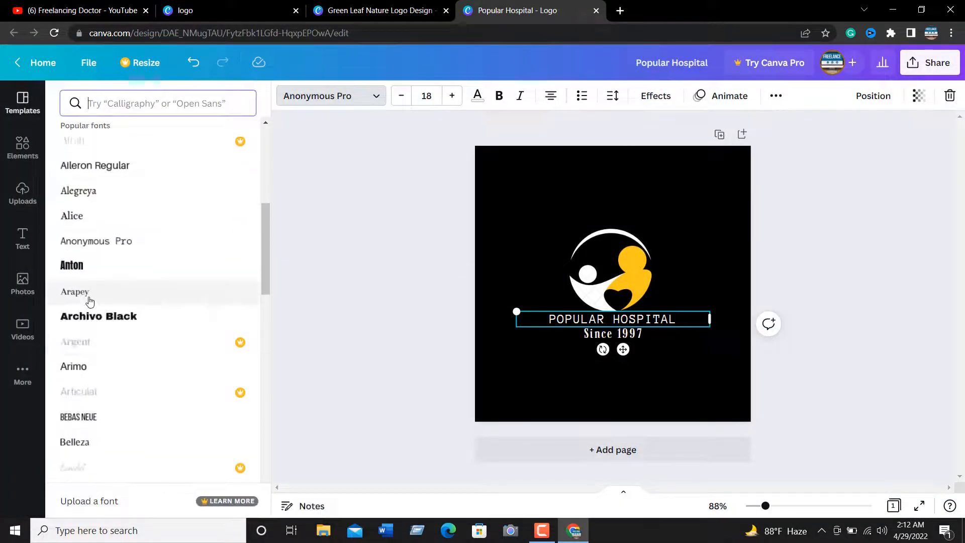
click(97, 292)
click(122, 263)
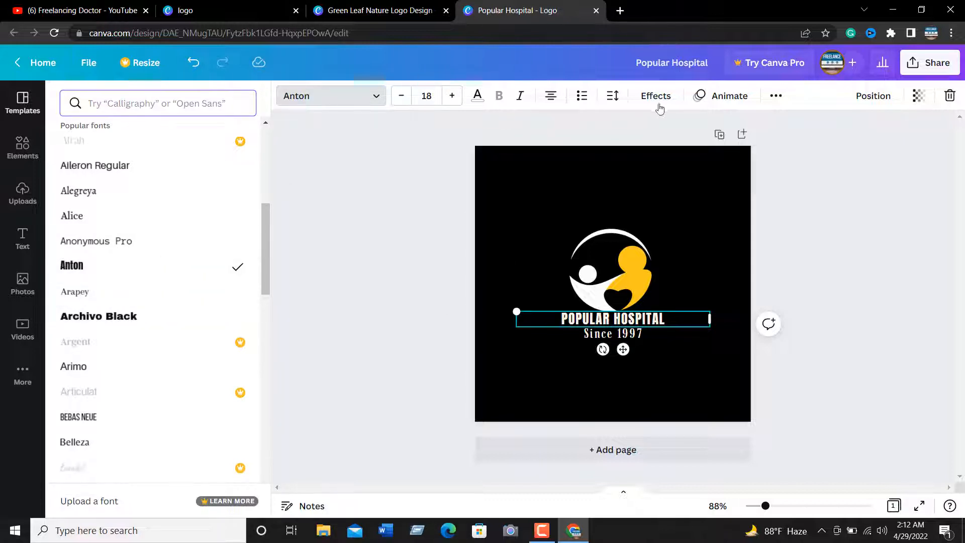
click(683, 358)
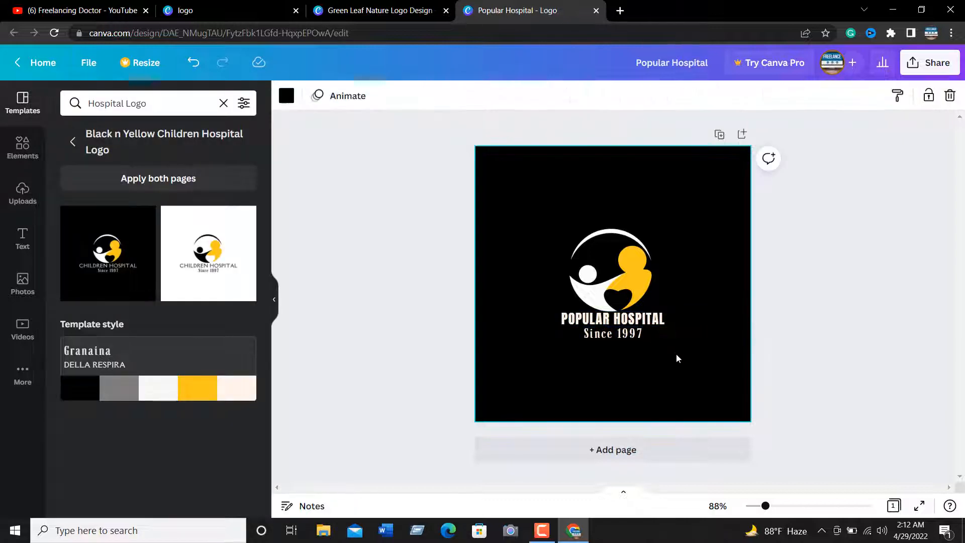
Change the year in the tagline below the title so it reads Since 2022
click(617, 339)
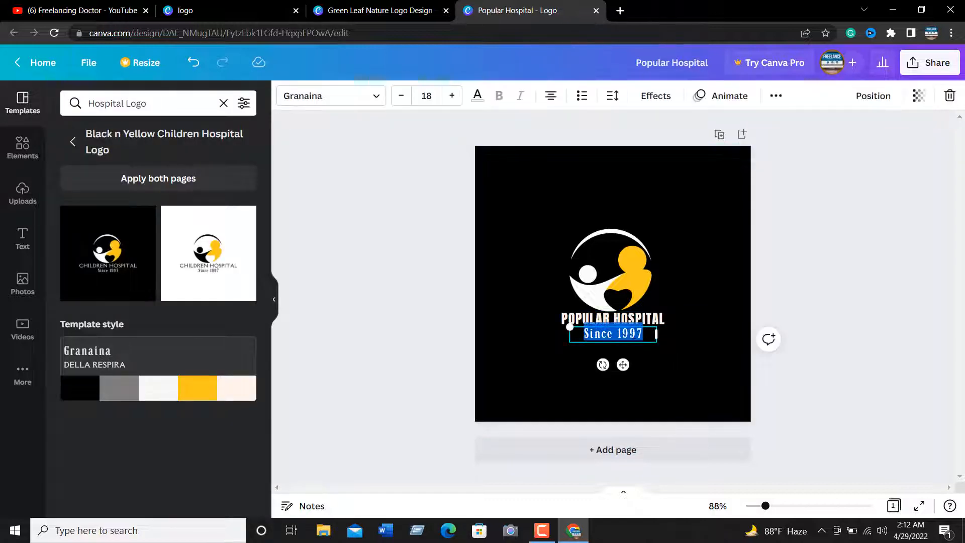
double_click(621, 334)
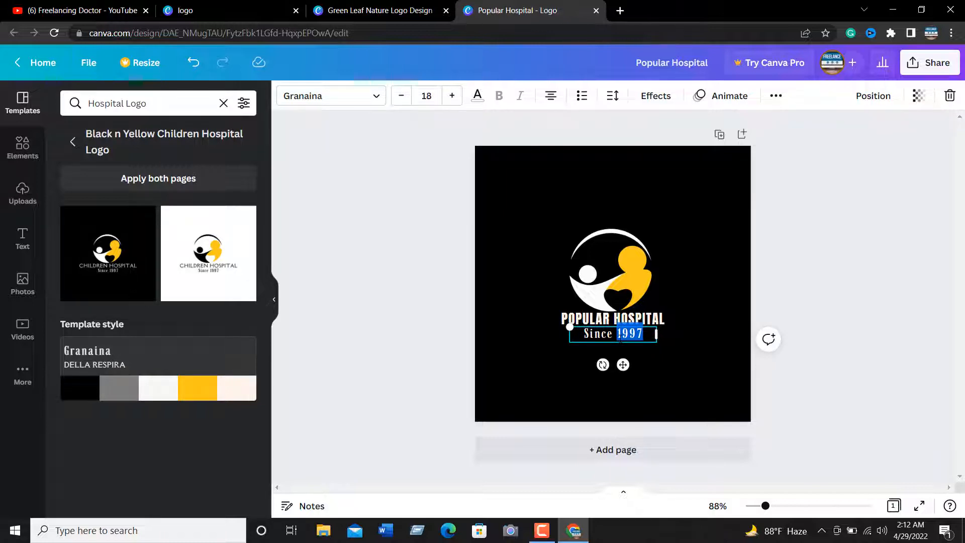
text(2022)
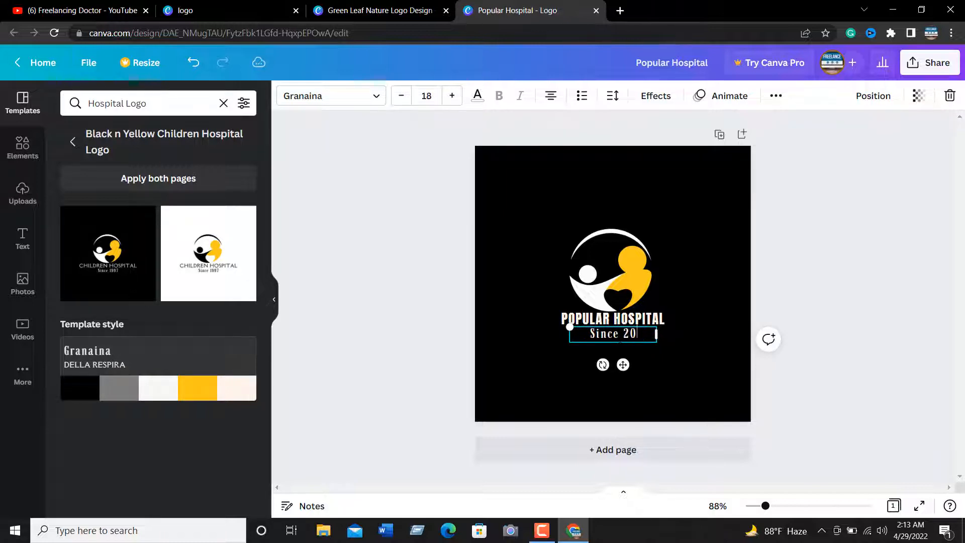
Change the logo's title text from POPULAR HOSPITAL to BEST HOSPITAL BD
click(417, 315)
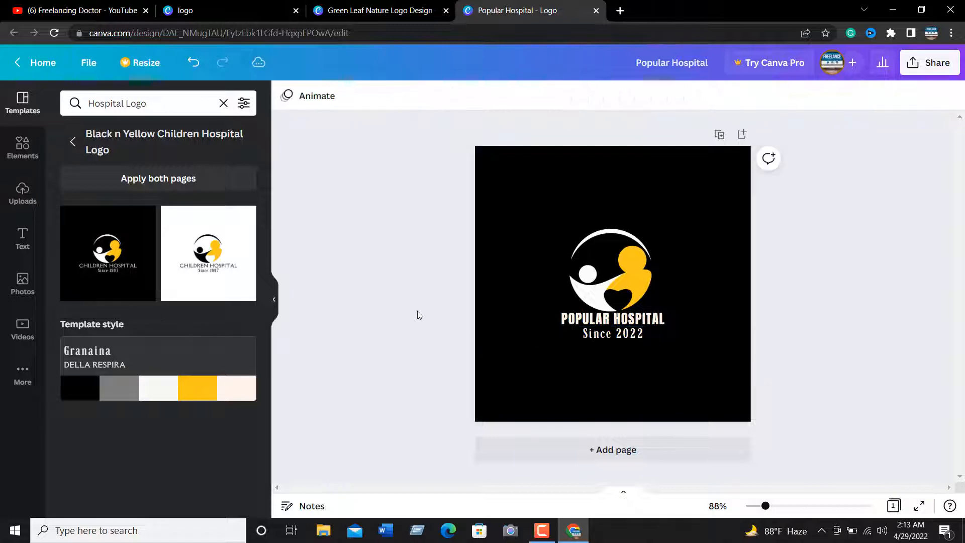
click(605, 318)
click(605, 317)
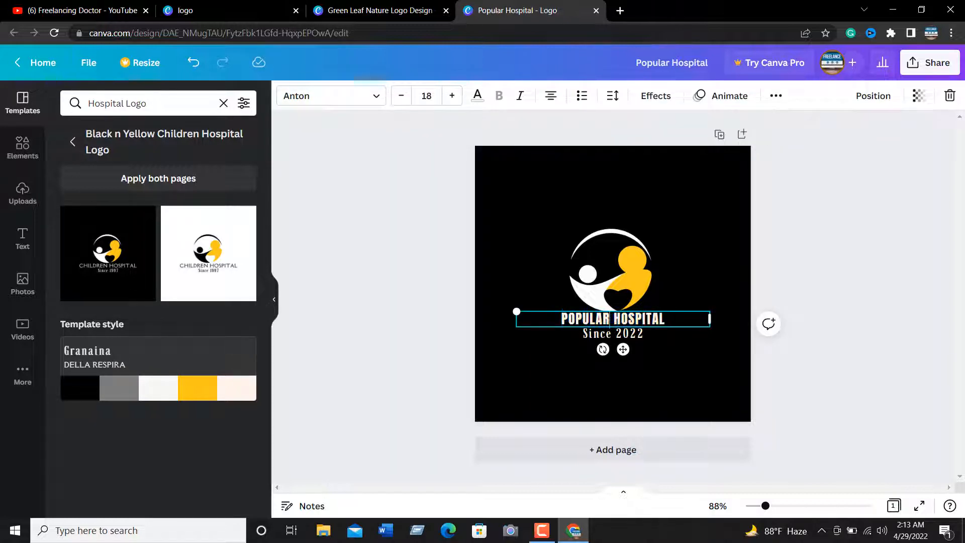
drag(613, 319, 562, 320)
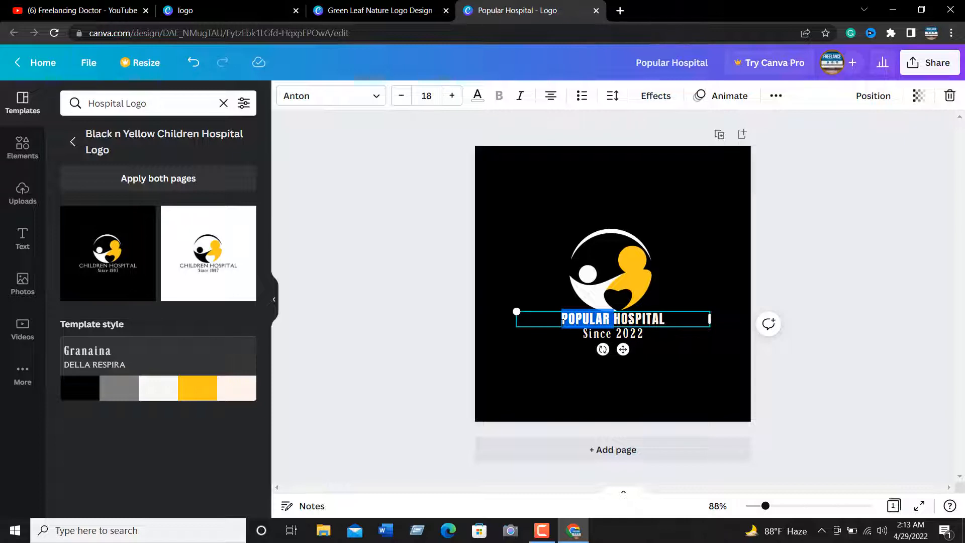
text(BEST)
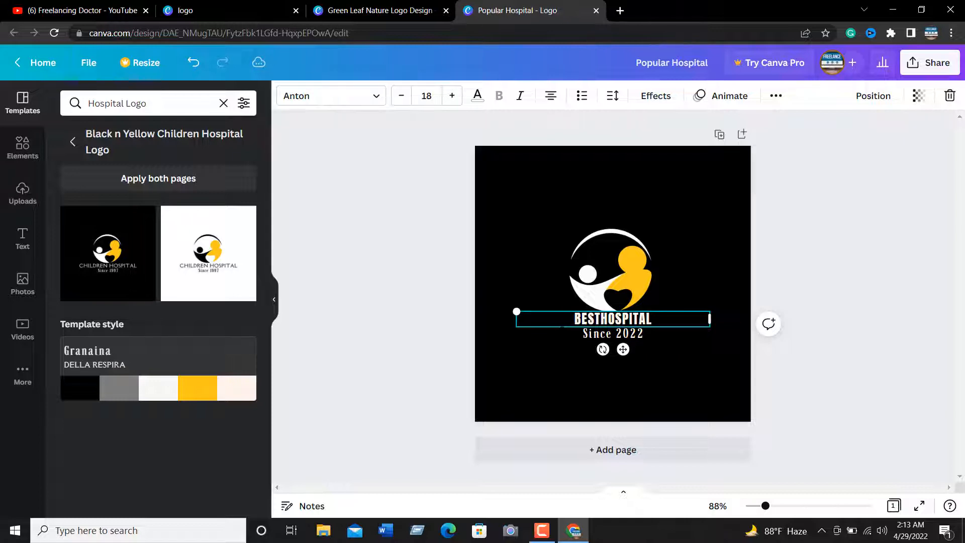
text( HOSPITAL)
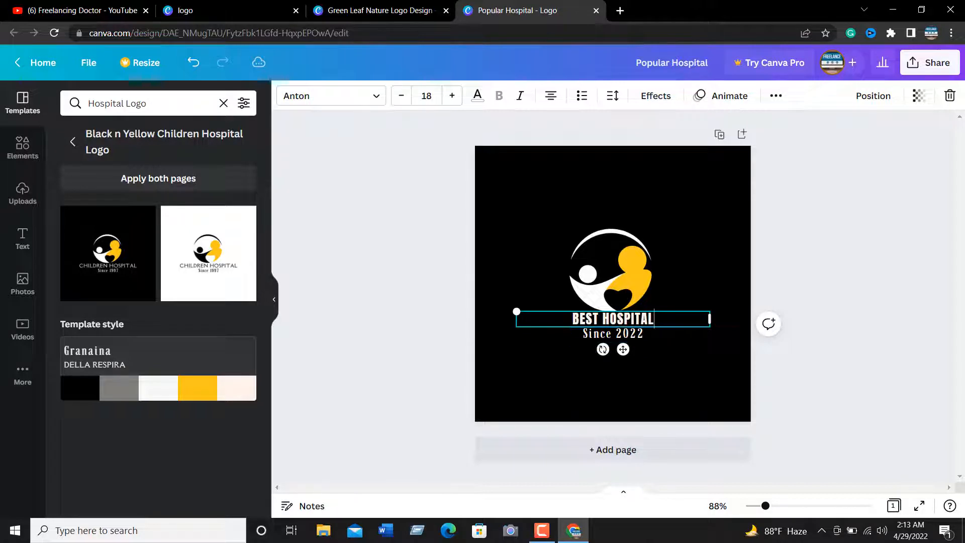
text( B)
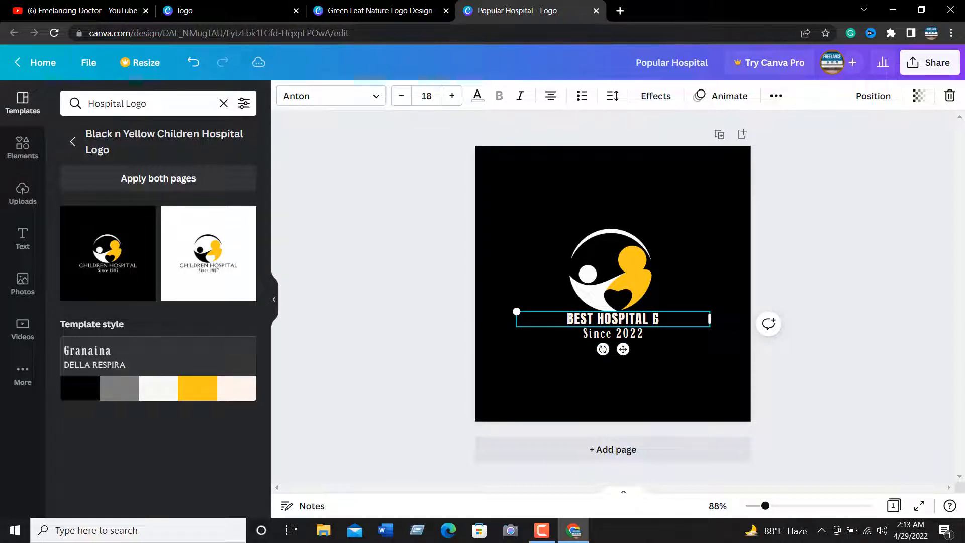
text(D)
click(456, 288)
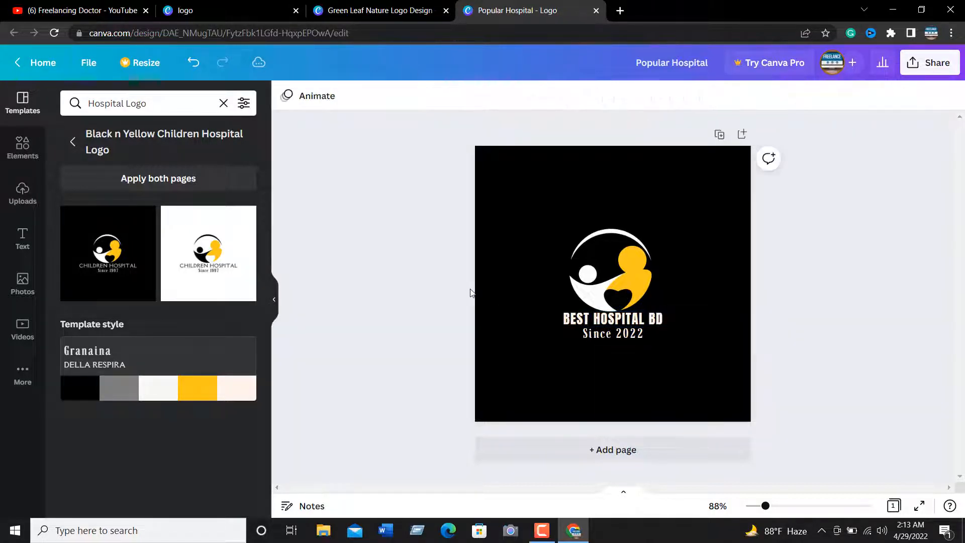
Increase the letter spacing of the BEST HOSPITAL BD title to 96
click(573, 319)
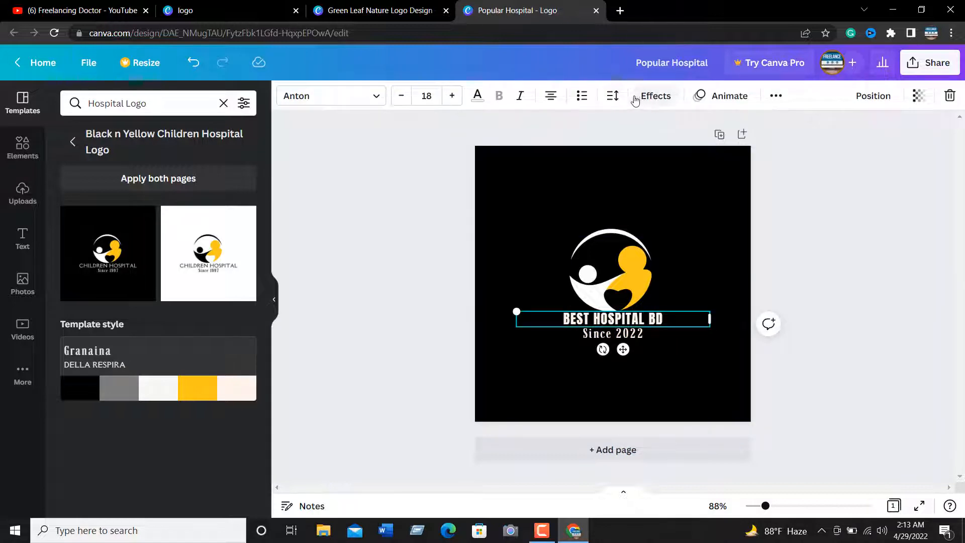
click(612, 95)
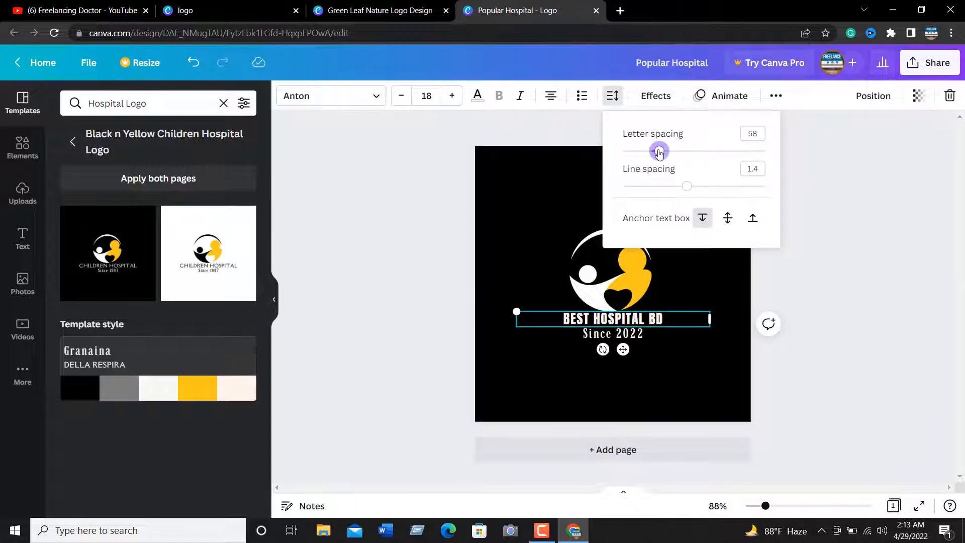
key(Right)
key(Right)
key(Right)
key(Right)
key(Right)
key(Right)
key(Right)
key(Right)
key(Right)
key(Right)
key(Right)
key(Right)
key(Right)
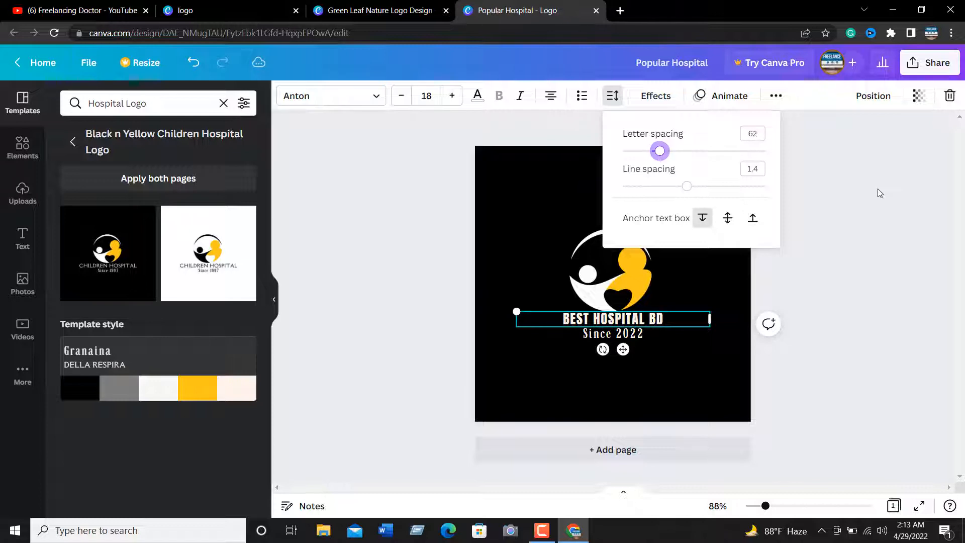
key(Right)
key(Right)
key(Right)
key(Right)
key(Right)
key(Right)
key(Right)
key(Right)
key(Right)
key(Right)
key(Right)
key(Right)
key(Right)
key(Right)
key(Right)
key(Right)
key(Right)
key(Right)
key(Right)
key(Right)
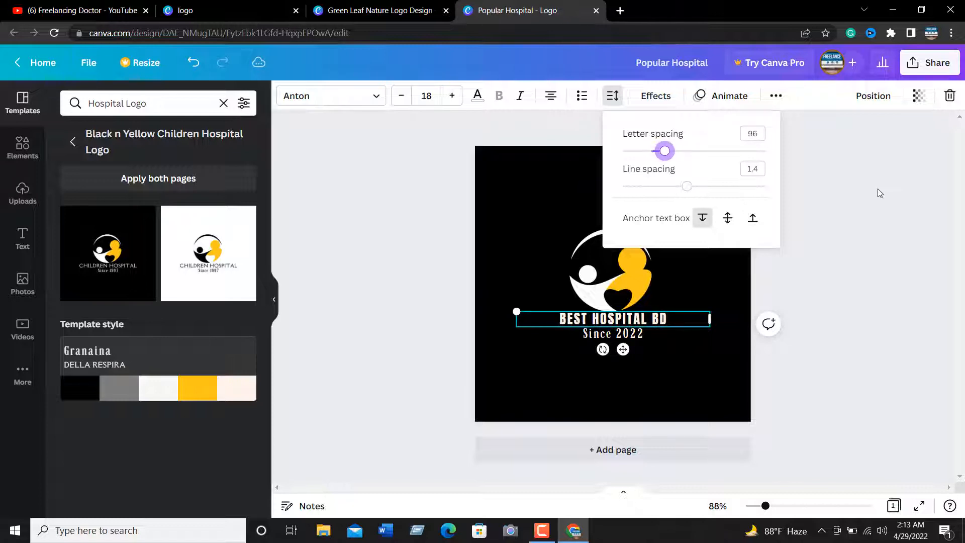
click(392, 283)
click(412, 285)
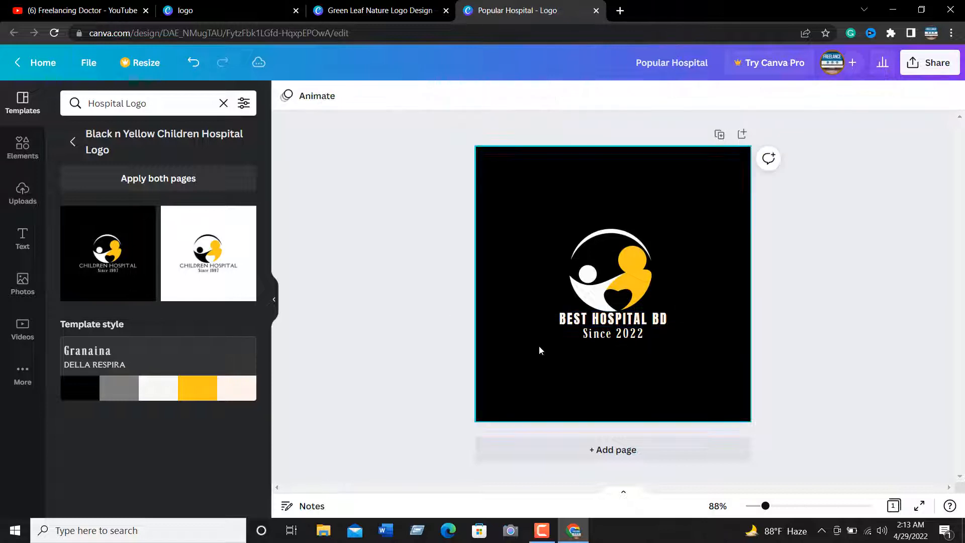
Move the Since 2022 tagline slightly down, and shift the BEST HOSPITAL BD title down a little below the emblem
click(602, 339)
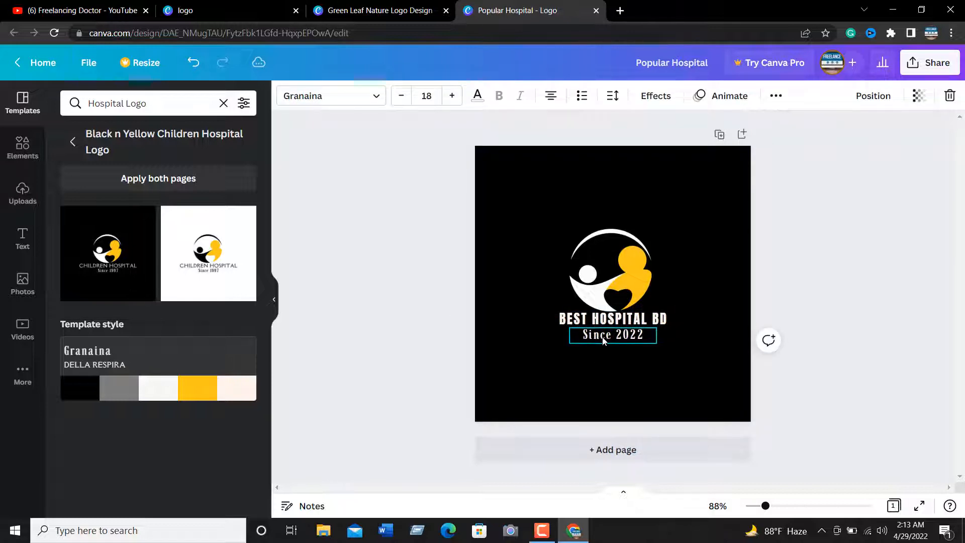
drag(604, 339, 604, 341)
click(628, 323)
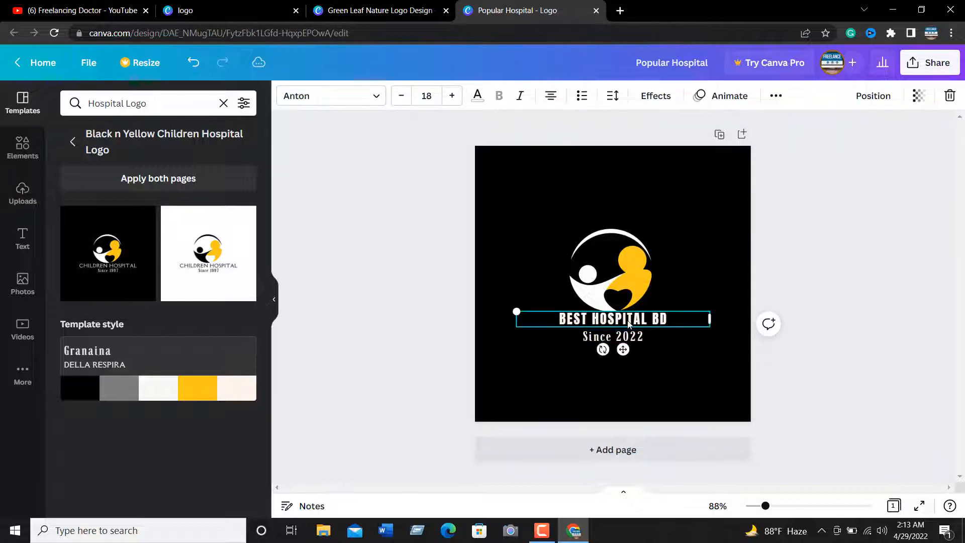
key(Down)
key(Down)
key(Down)
key(Down)
key(Down)
key(Down)
key(Down)
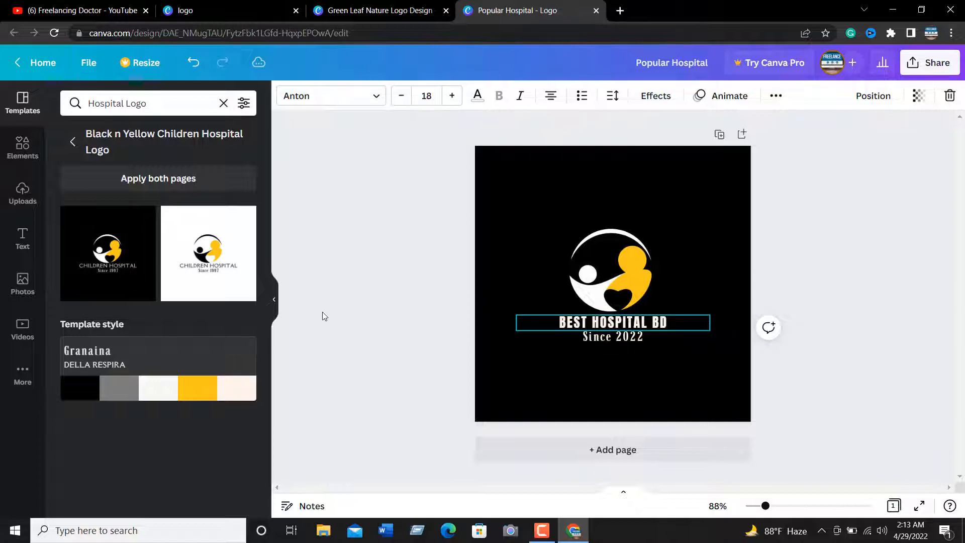
click(358, 256)
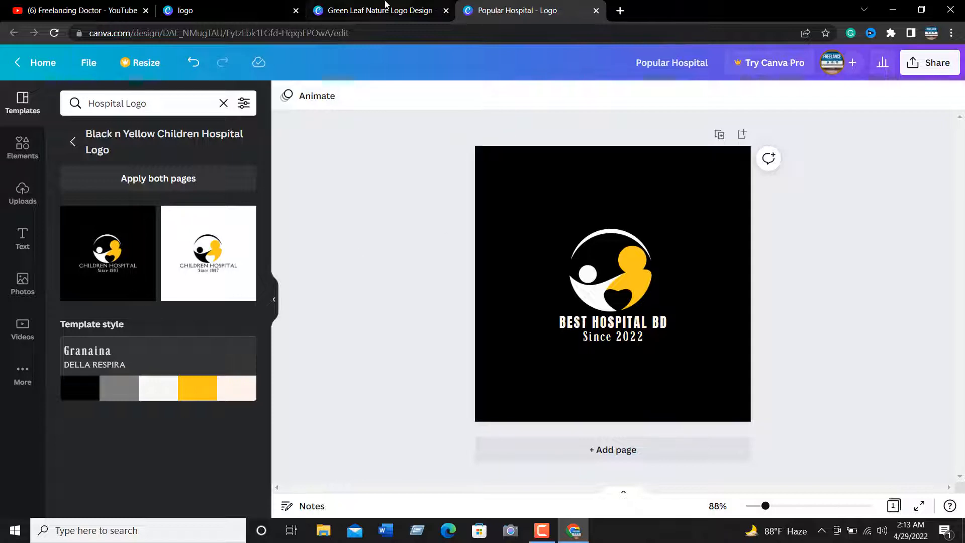
Switch to the Green Leaf Nature Logo Design and look through its logo template categories and the full Gaming Logo collection
click(372, 9)
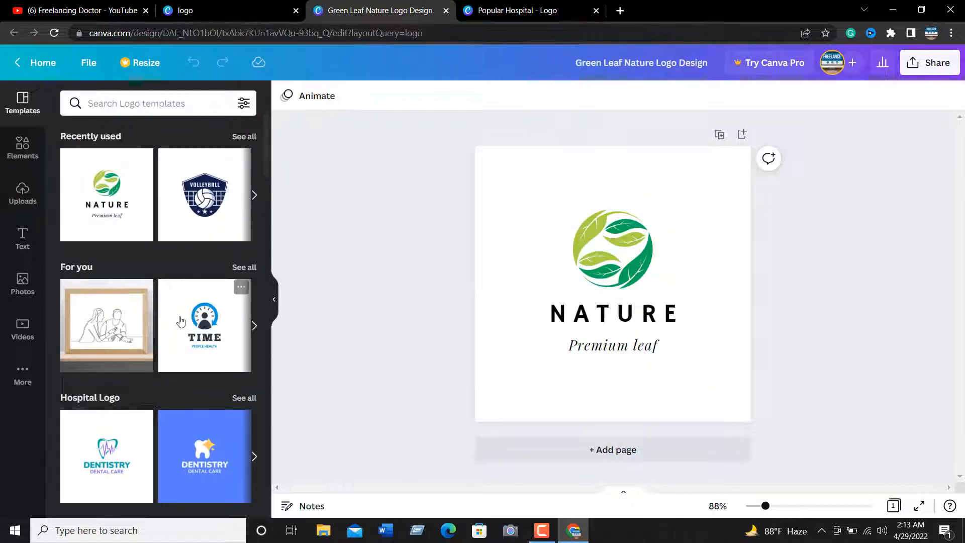
scroll(125, 312, down, 3)
scroll(150, 380, down, 3)
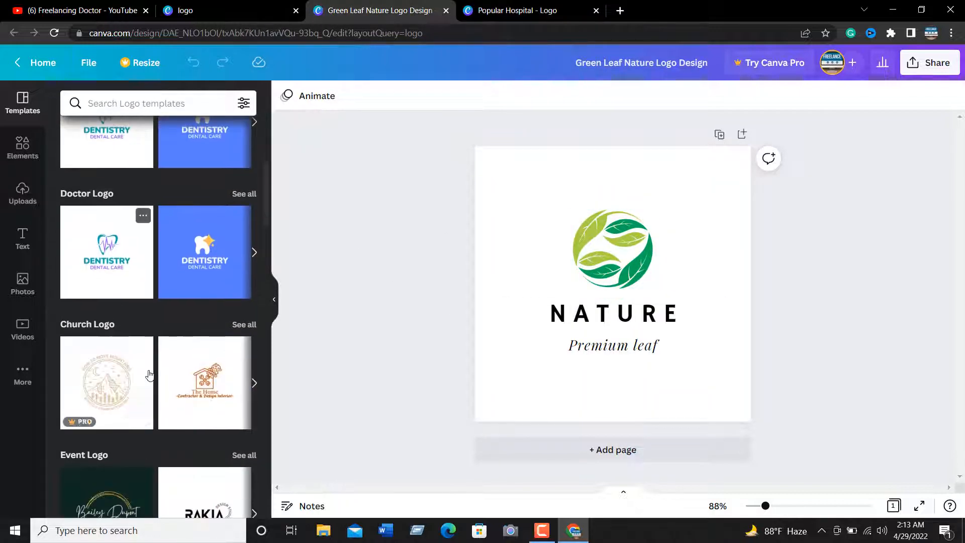
scroll(125, 321, down, 3)
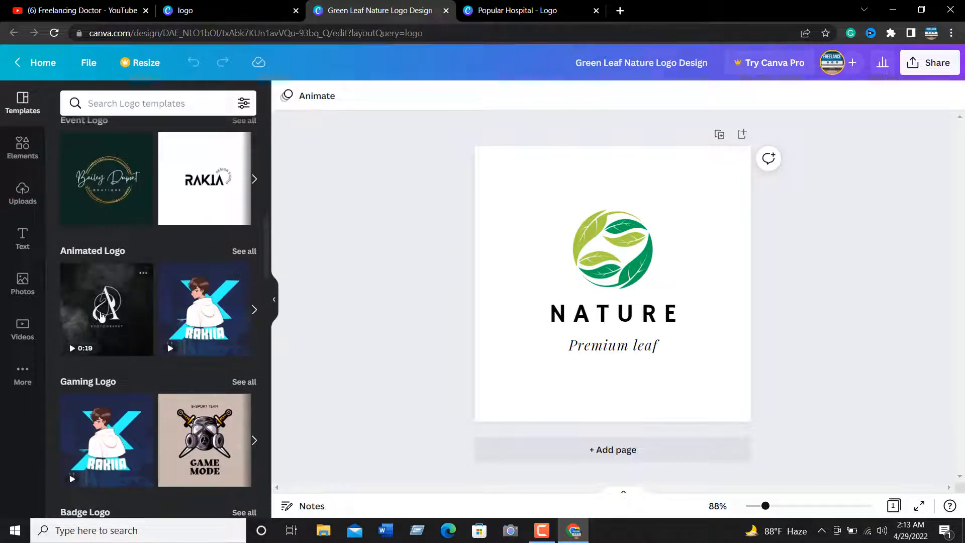
scroll(129, 319, down, 1)
scroll(151, 341, up, 1)
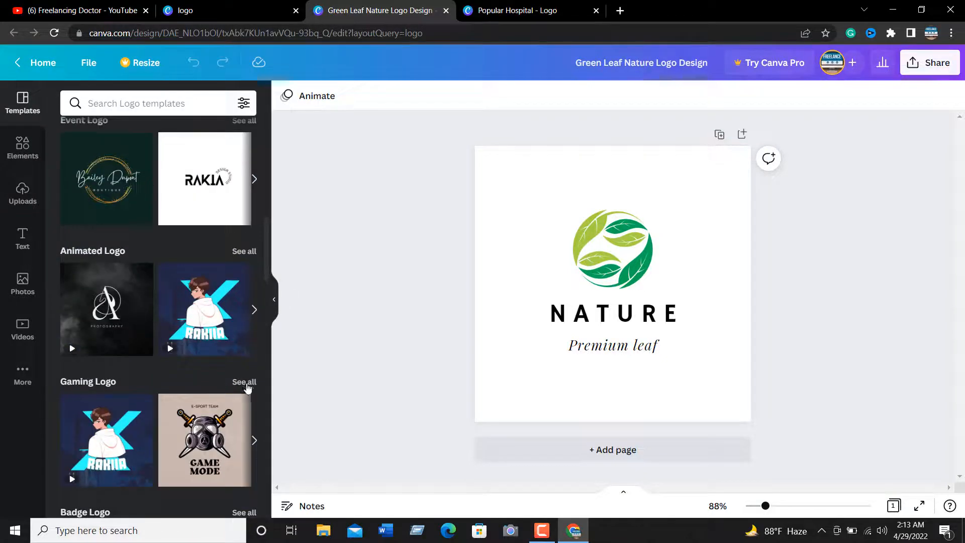
click(244, 380)
scroll(183, 269, down, 2)
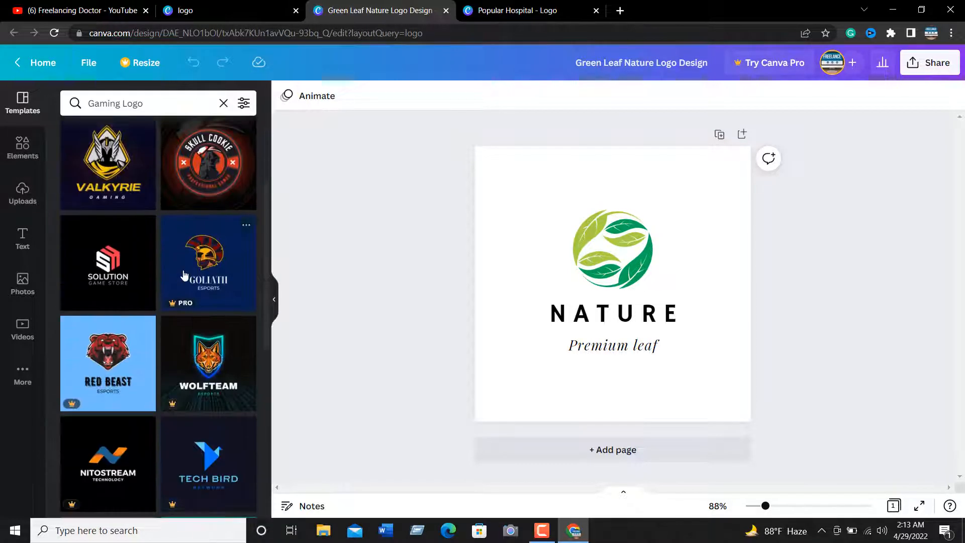
scroll(184, 272, down, 5)
scroll(184, 274, down, 1)
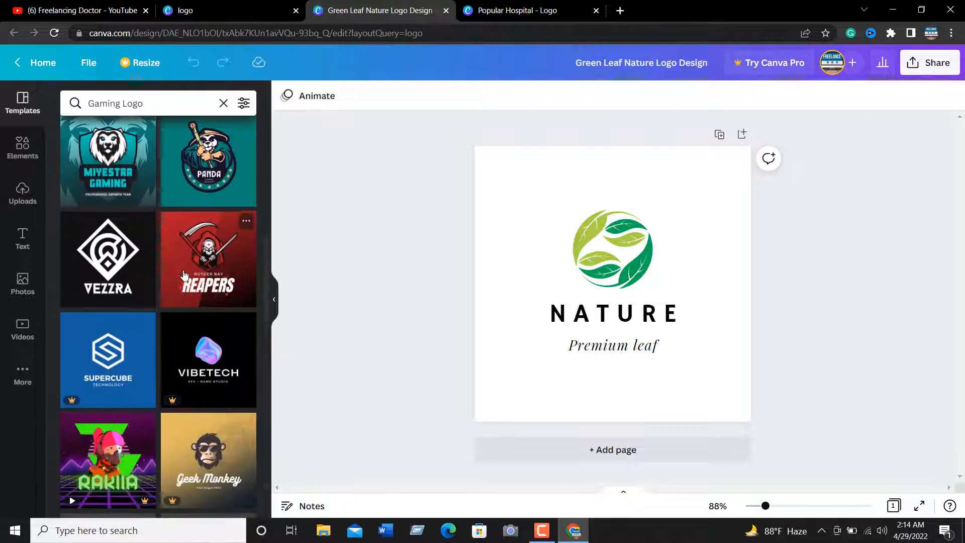
scroll(184, 274, down, 4)
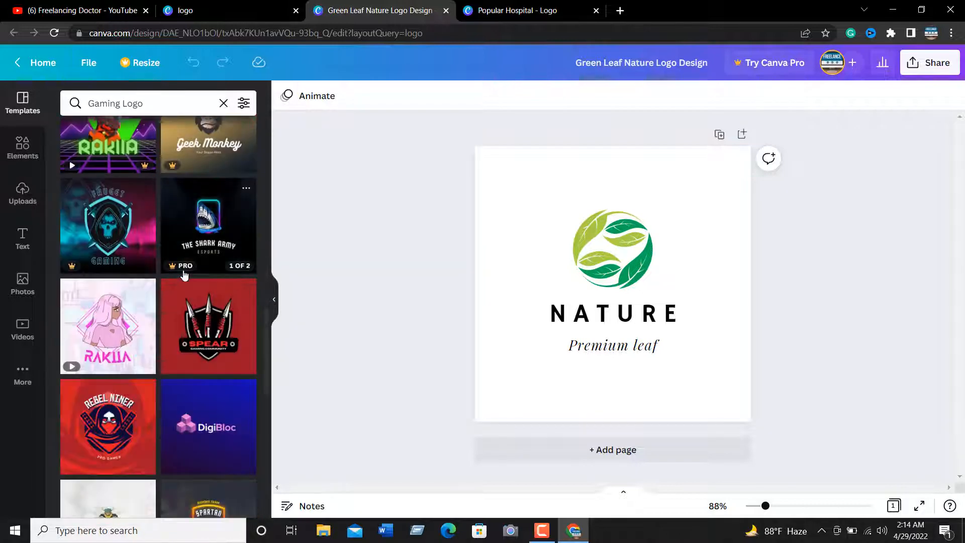
scroll(184, 274, down, 6)
scroll(184, 274, down, 4)
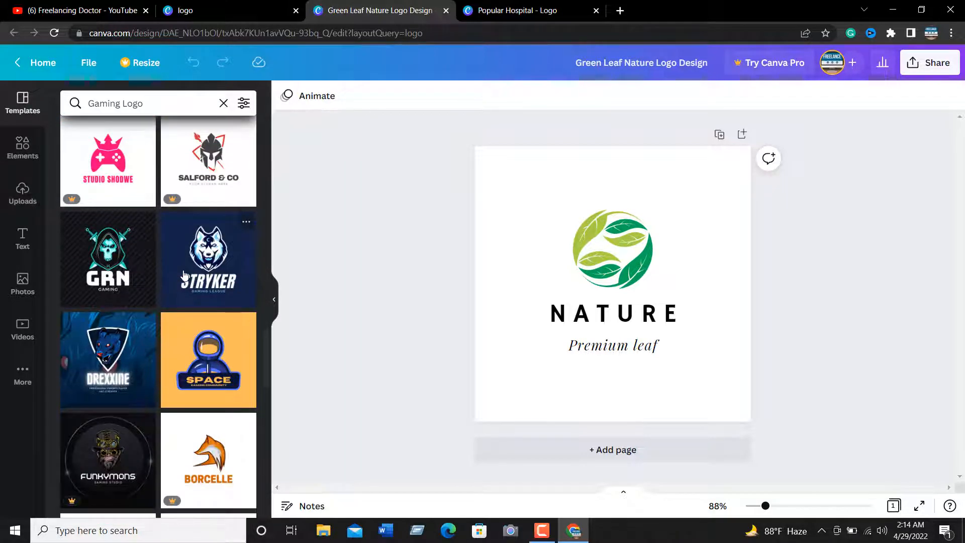
scroll(184, 274, down, 3)
scroll(184, 274, down, 6)
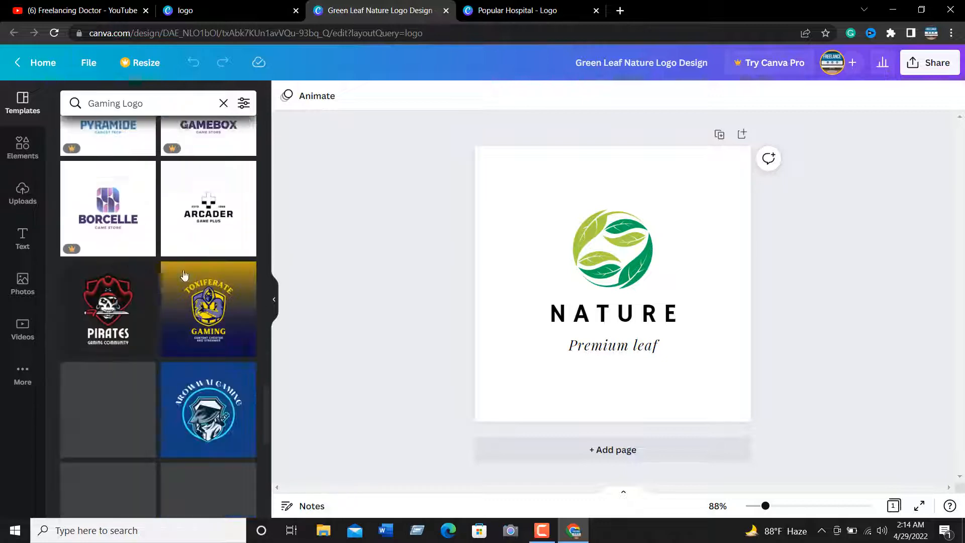
Clear the Gaming Logo search and apply the Blue Triangle template from the Computer Logo category to the page
click(224, 104)
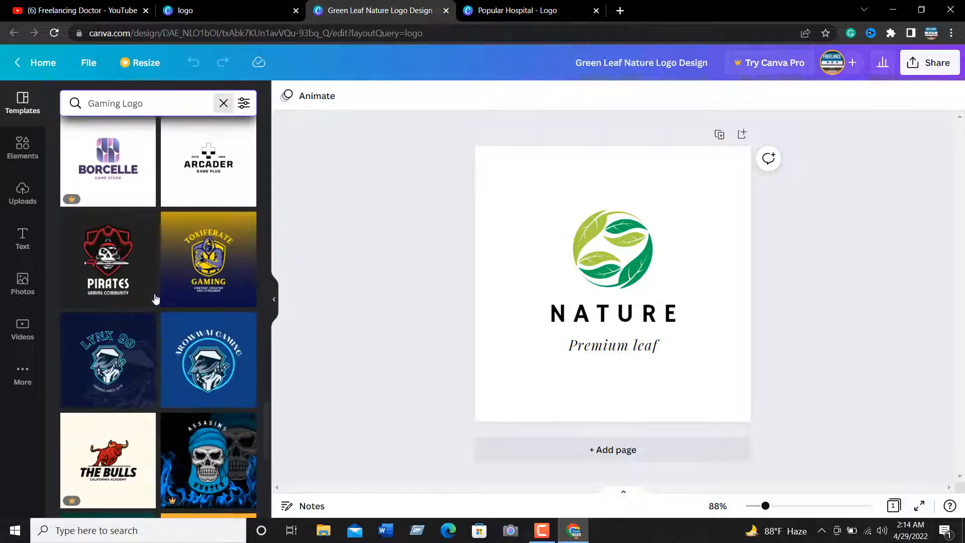
scroll(155, 296, down, 5)
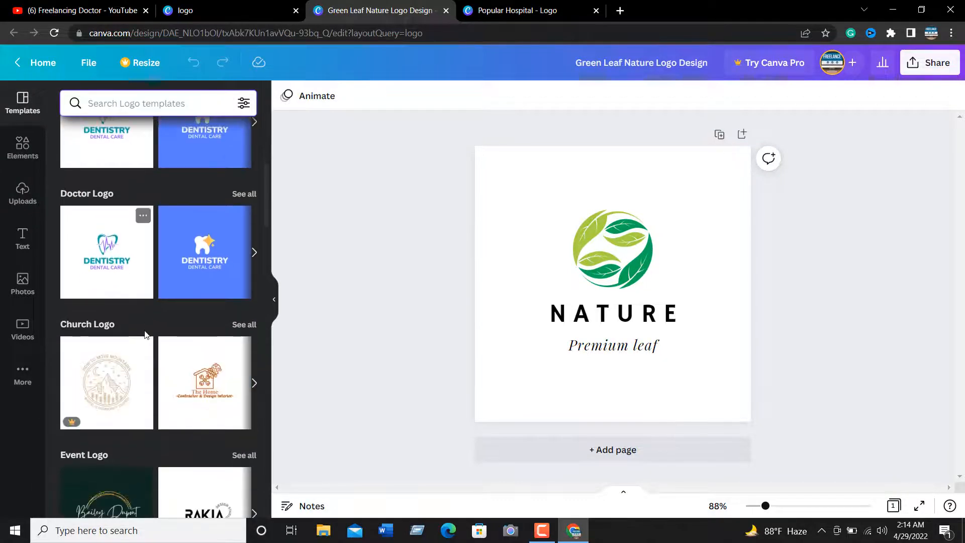
scroll(149, 196, down, 3)
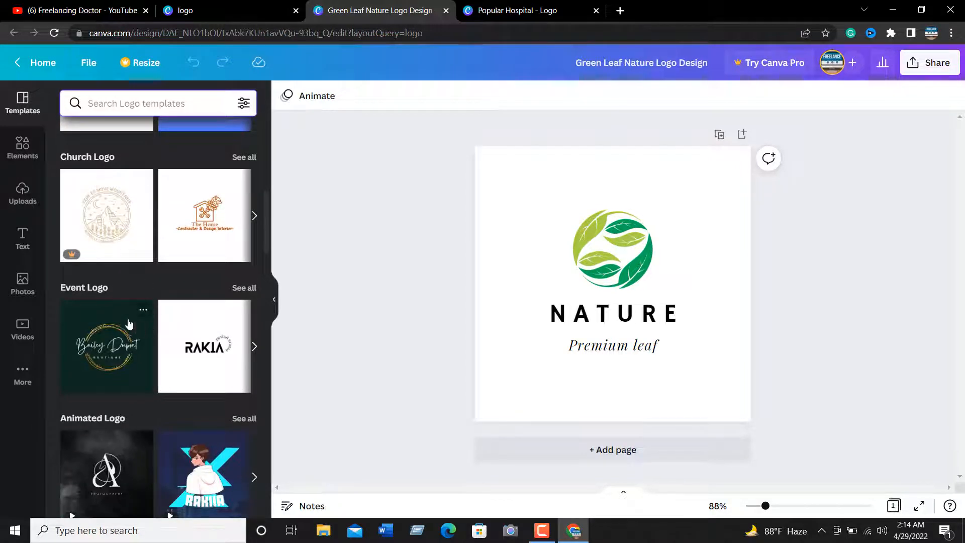
scroll(241, 328, down, 9)
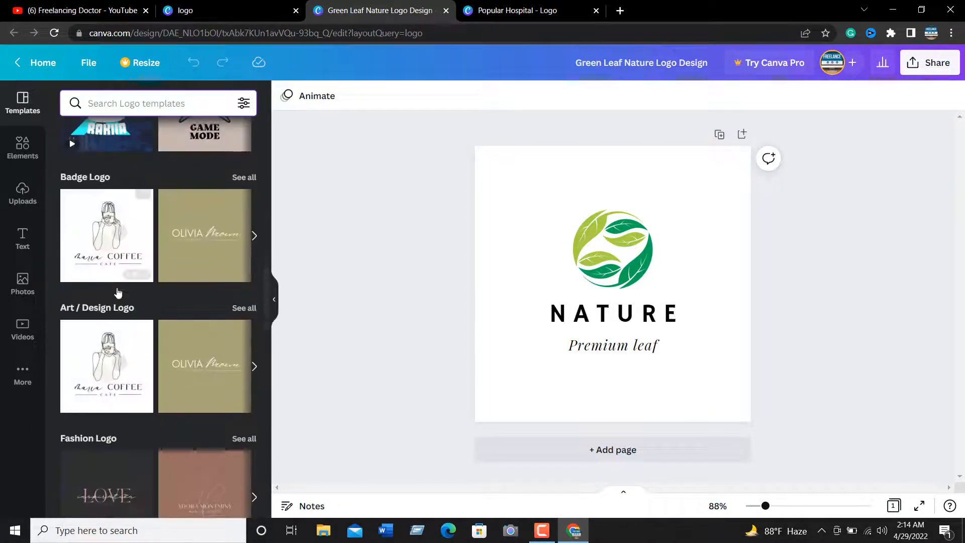
scroll(180, 318, down, 3)
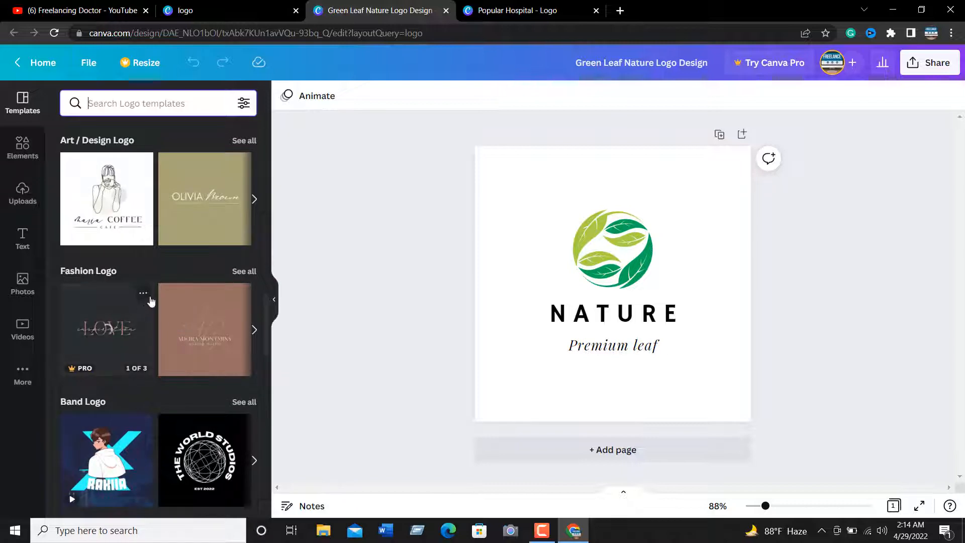
scroll(154, 307, down, 3)
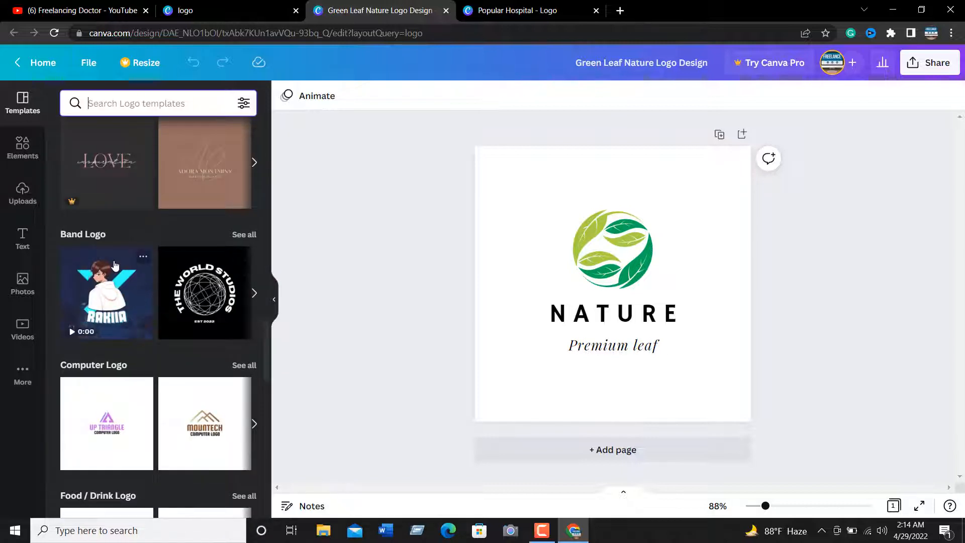
scroll(179, 315, down, 3)
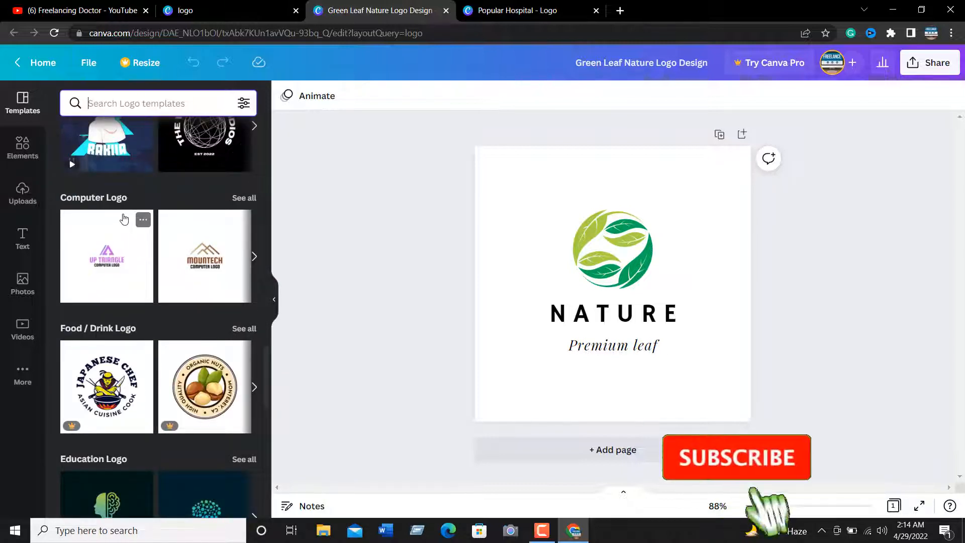
click(243, 197)
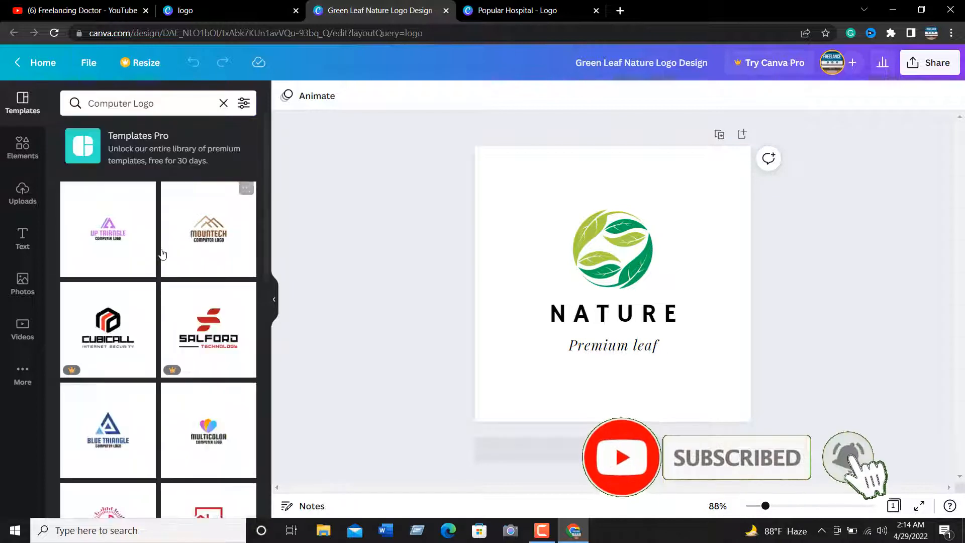
scroll(162, 257, down, 3)
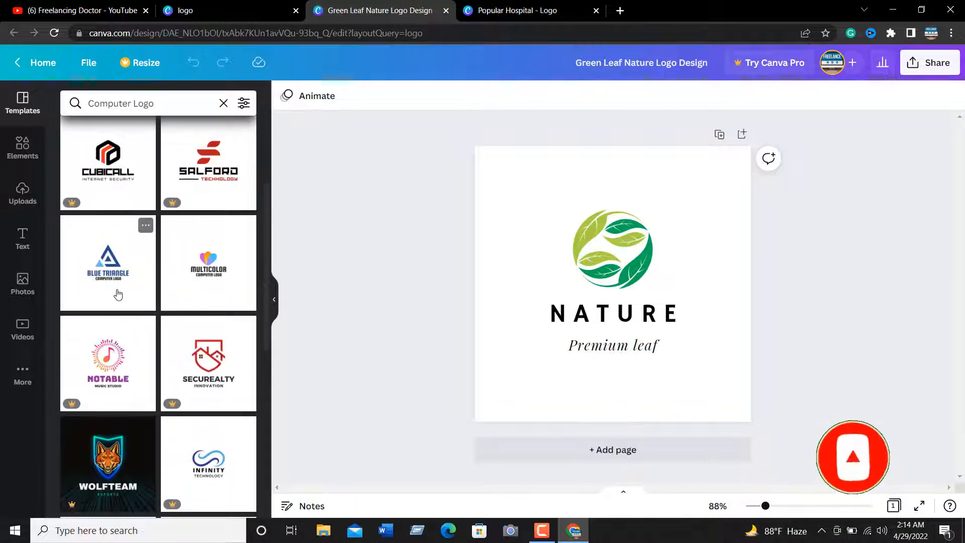
click(105, 278)
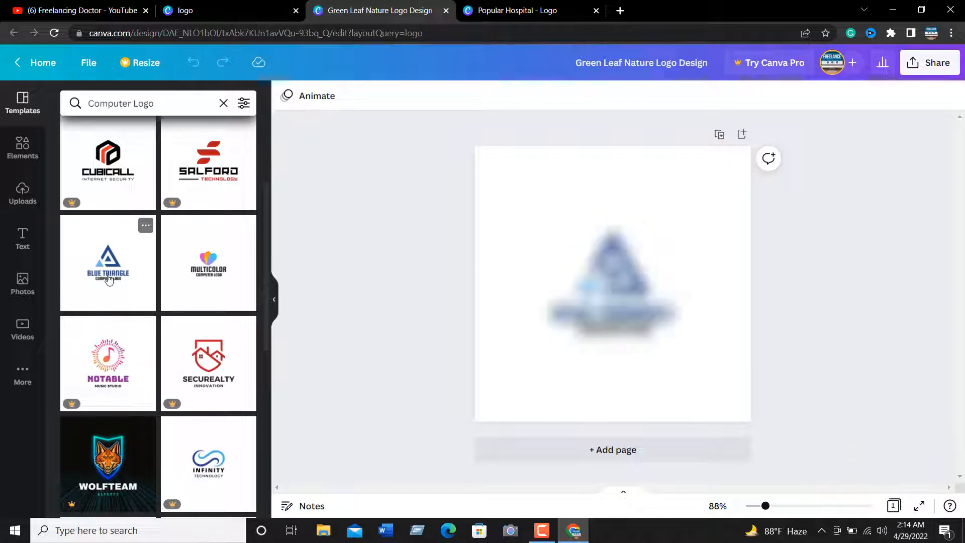
Replace the COMPUTER LOGO tagline beneath the triangle with the text SINCE 2022
click(611, 244)
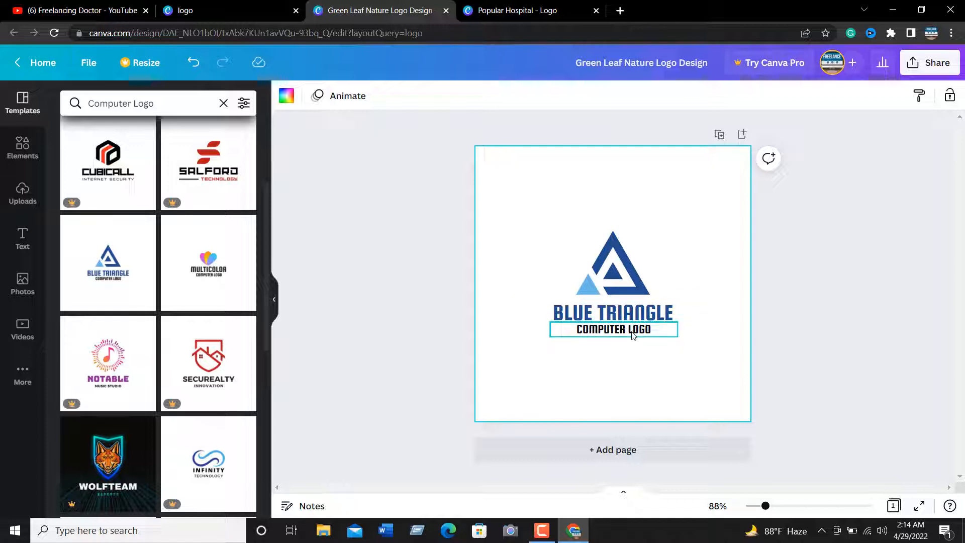
click(611, 335)
click(613, 330)
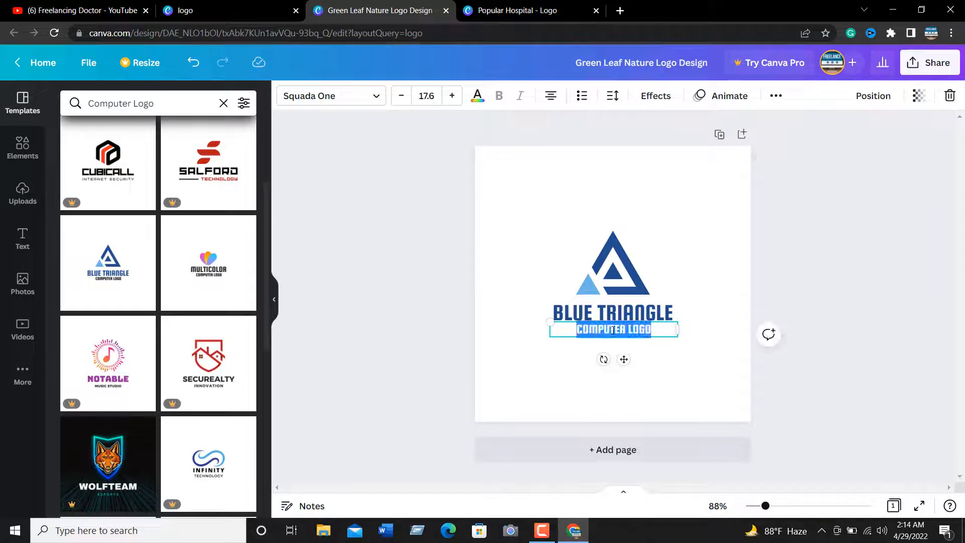
text(SINCE )
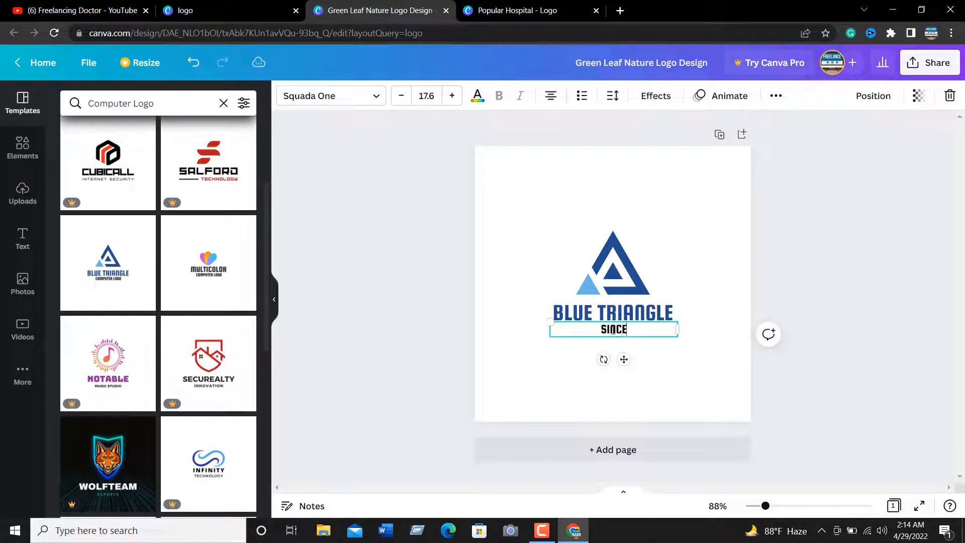
text(2022)
click(458, 294)
Replace the BLUE TRIANGLE title with the text BEST IT SOLUTION
click(516, 312)
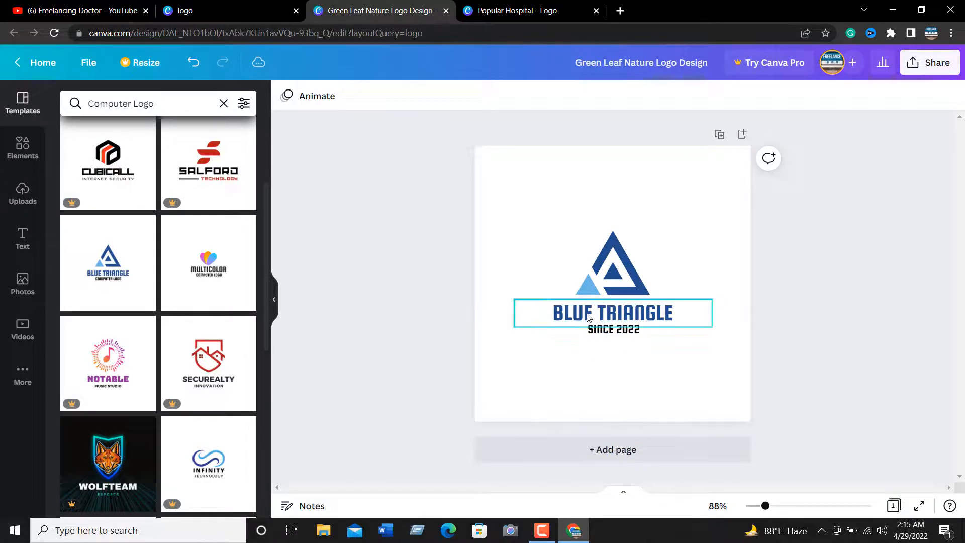
double_click(588, 314)
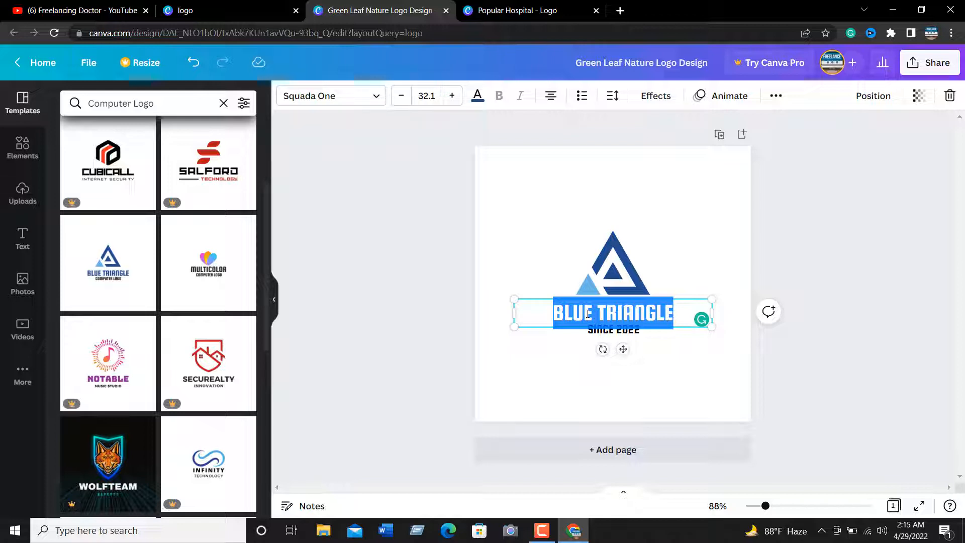
text(BES)
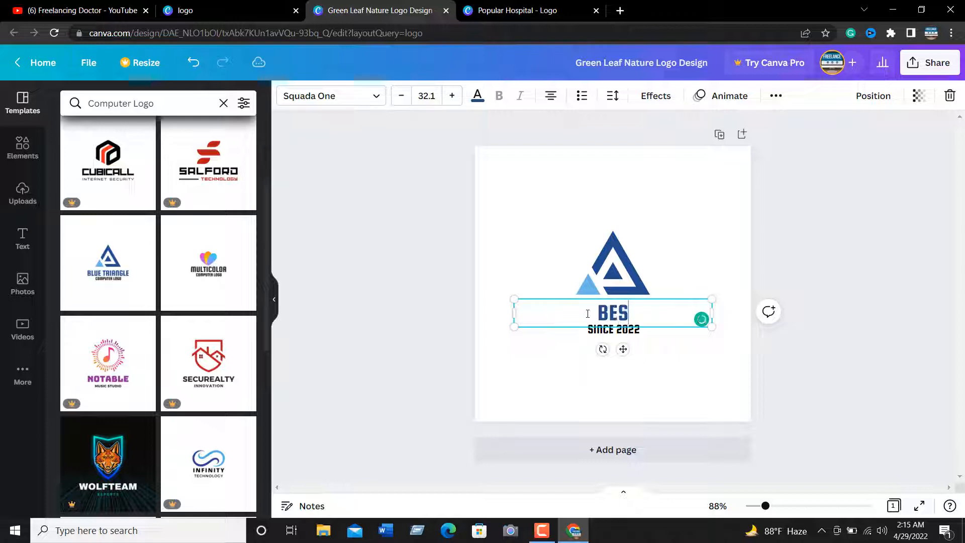
text(T IT )
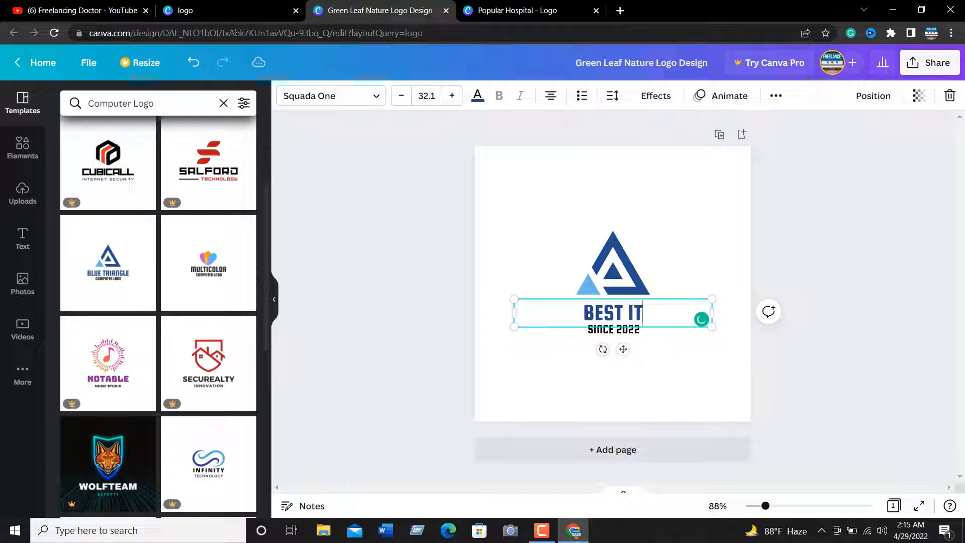
text(SOL)
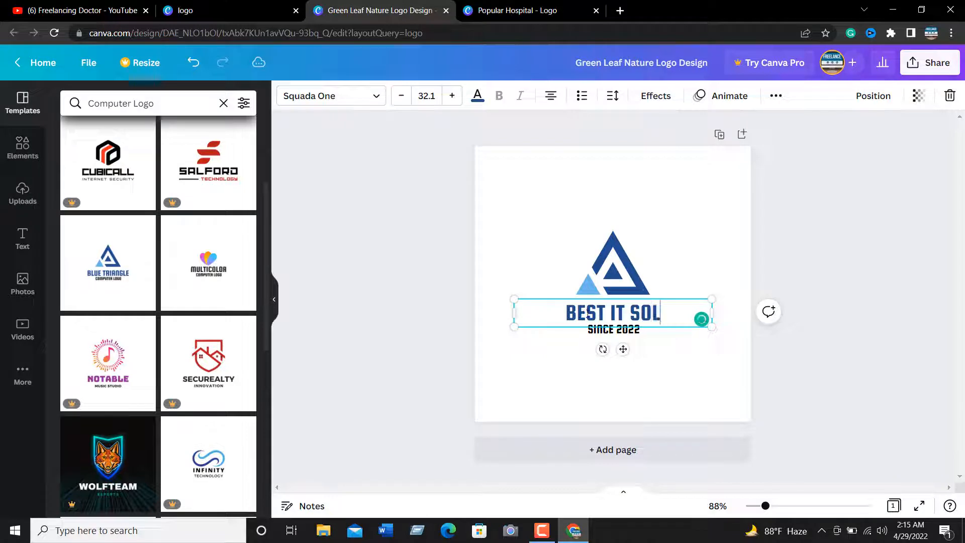
text(UTION)
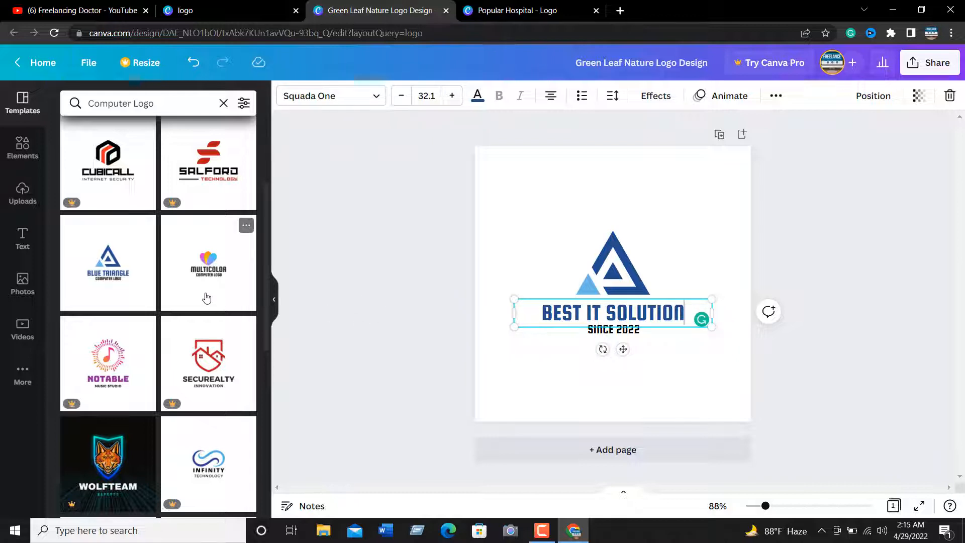
scroll(206, 298, down, 5)
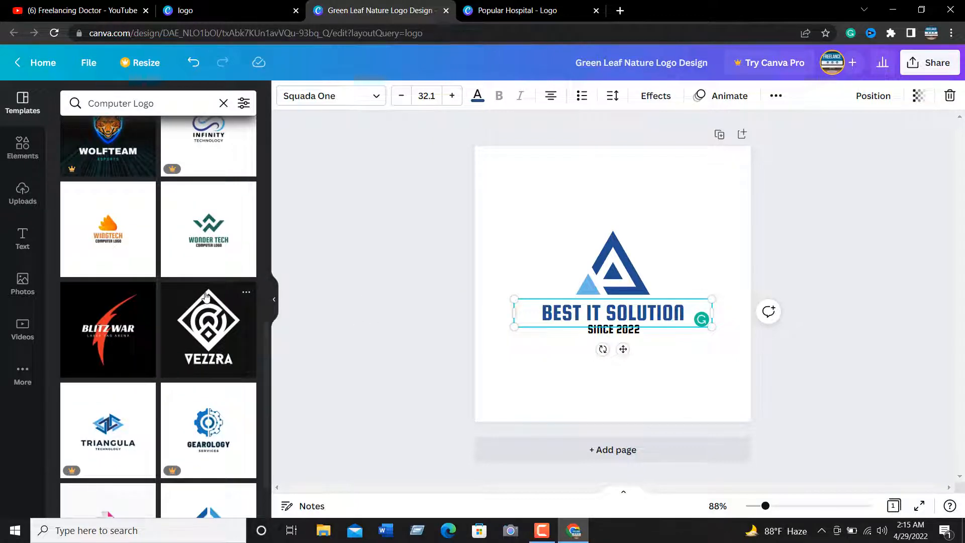
scroll(206, 297, down, 8)
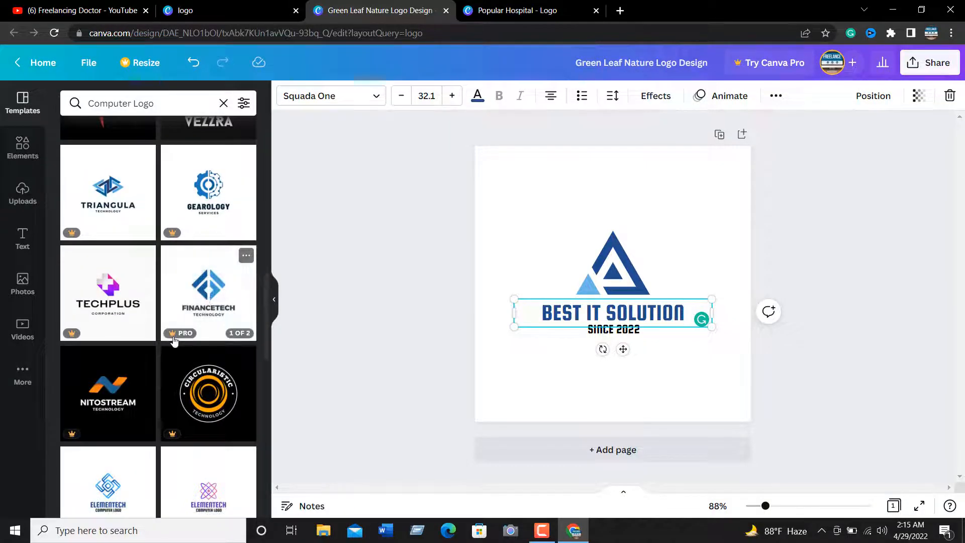
scroll(175, 342, down, 3)
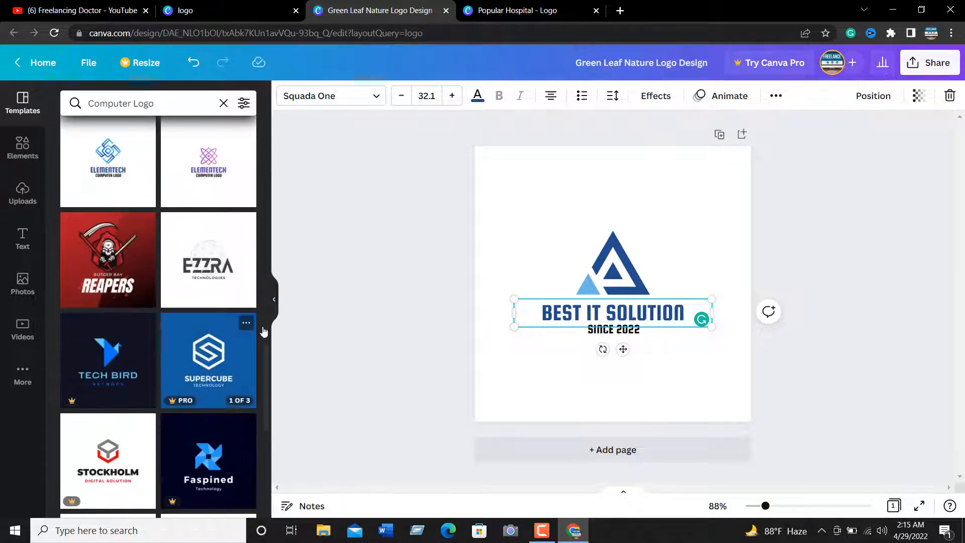
Move the SINCE 2022 tagline slightly down, away from the title above it
click(401, 254)
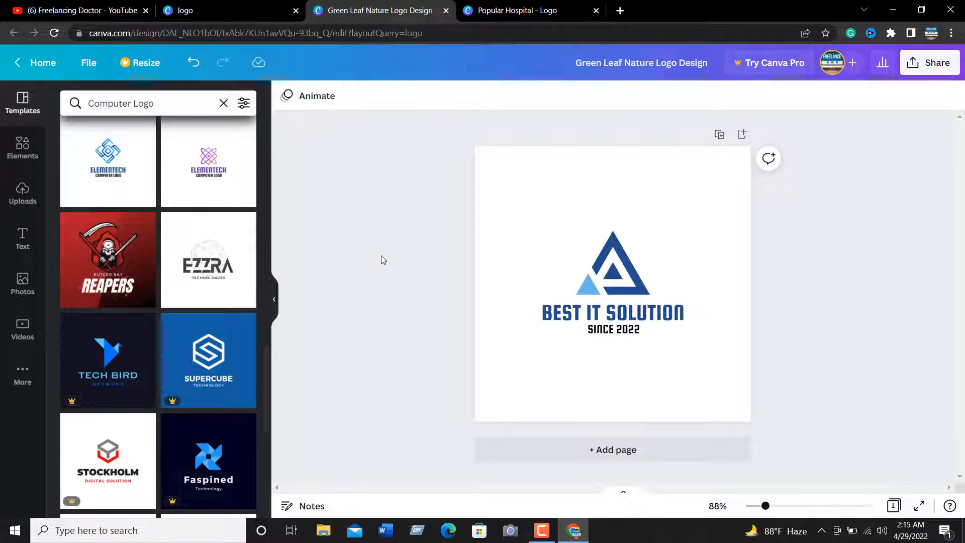
click(627, 334)
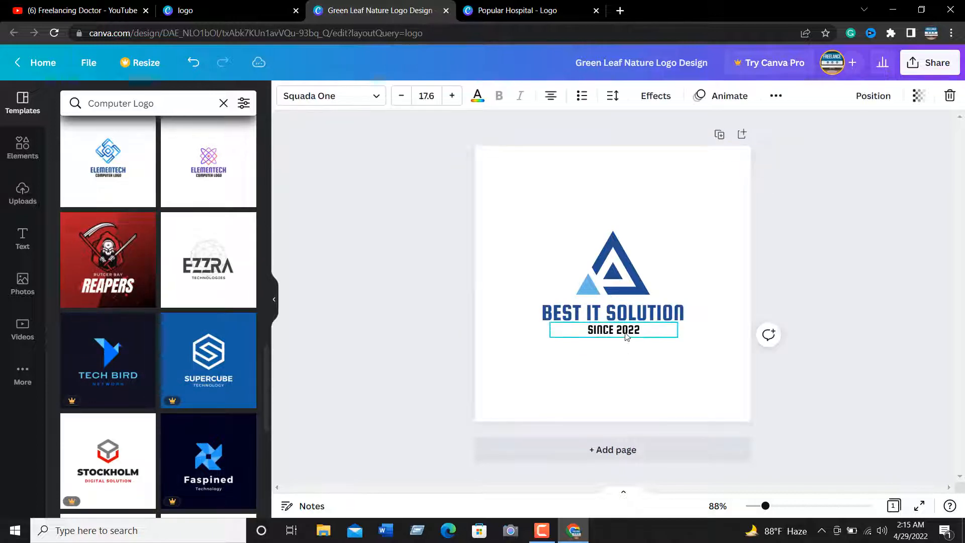
drag(626, 334, 626, 335)
click(423, 275)
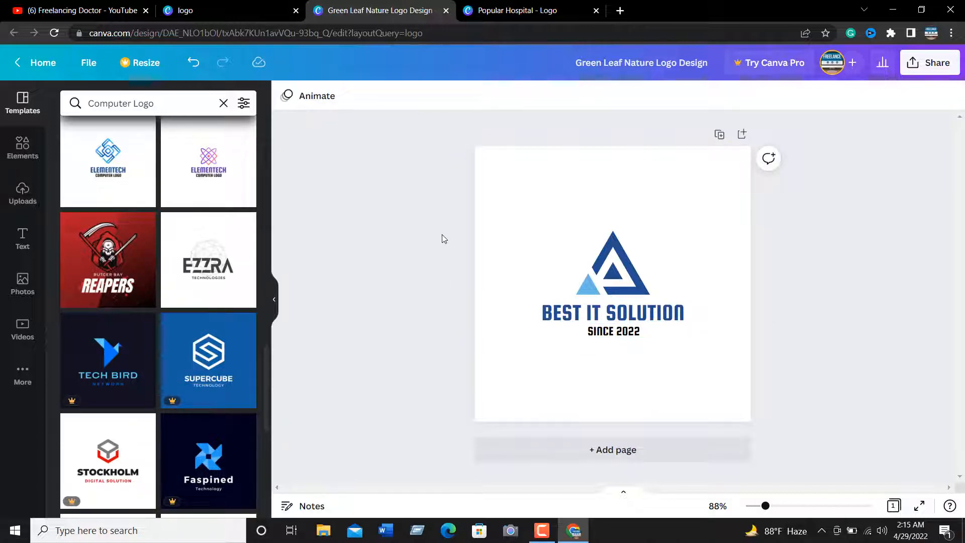
Apply the Glitch effect to the BEST IT SOLUTION title with offset 40, direction 119 and the cyan and red color pair
click(593, 314)
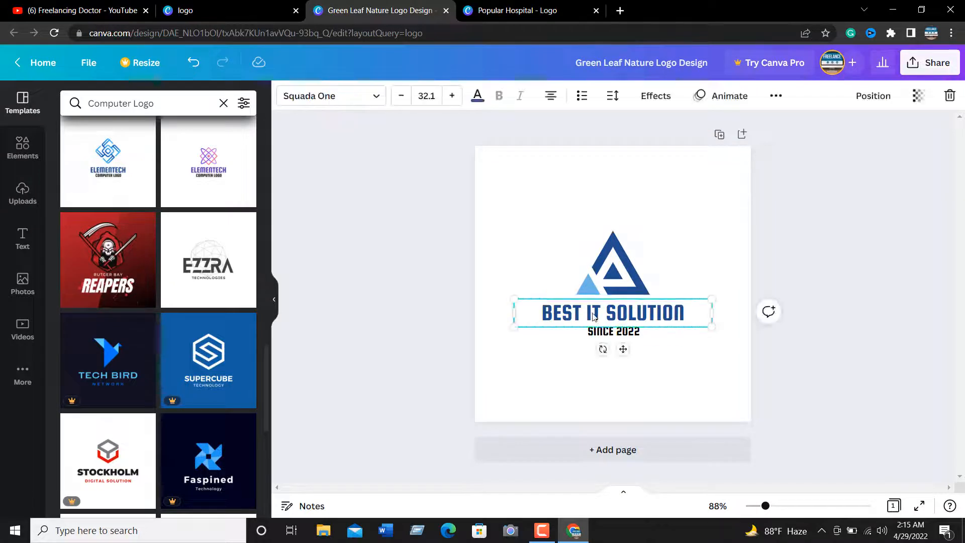
click(655, 96)
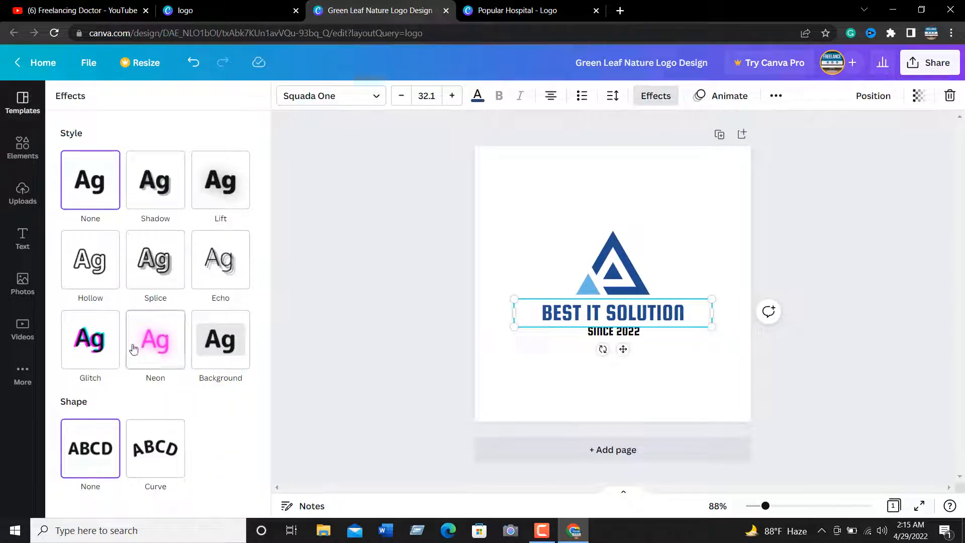
click(100, 347)
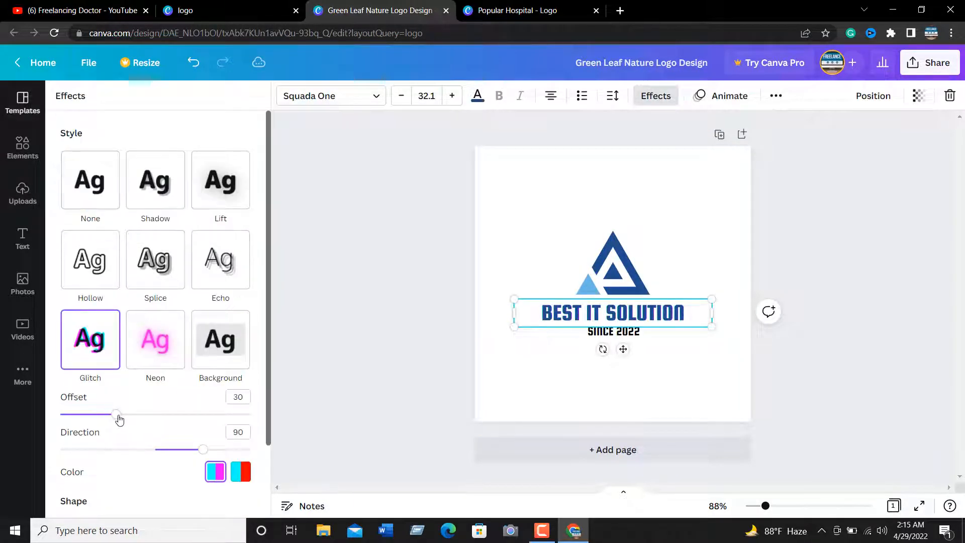
drag(116, 415, 191, 415)
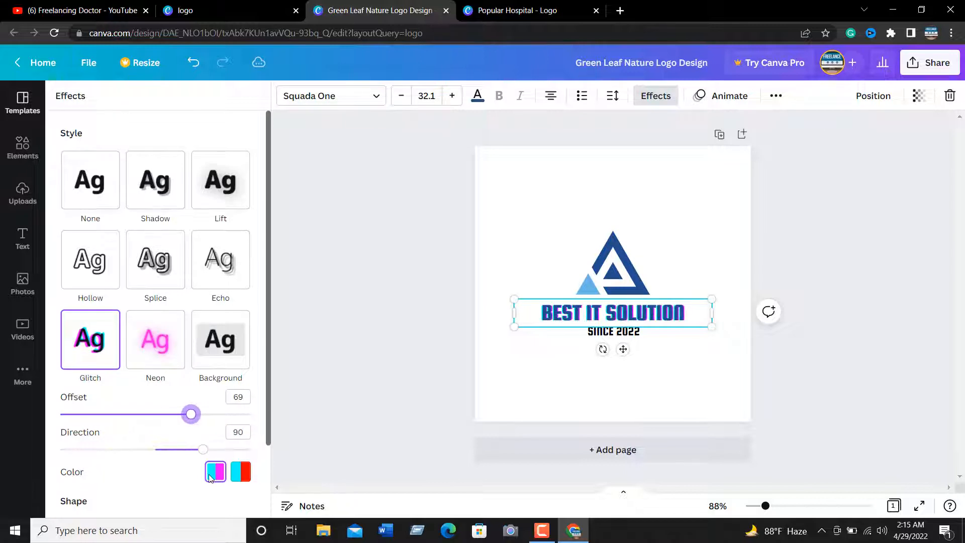
click(244, 471)
mouse_move(202, 454)
mouse_down()
mouse_move(190, 453)
mouse_move(229, 453)
mouse_move(217, 450)
mouse_up()
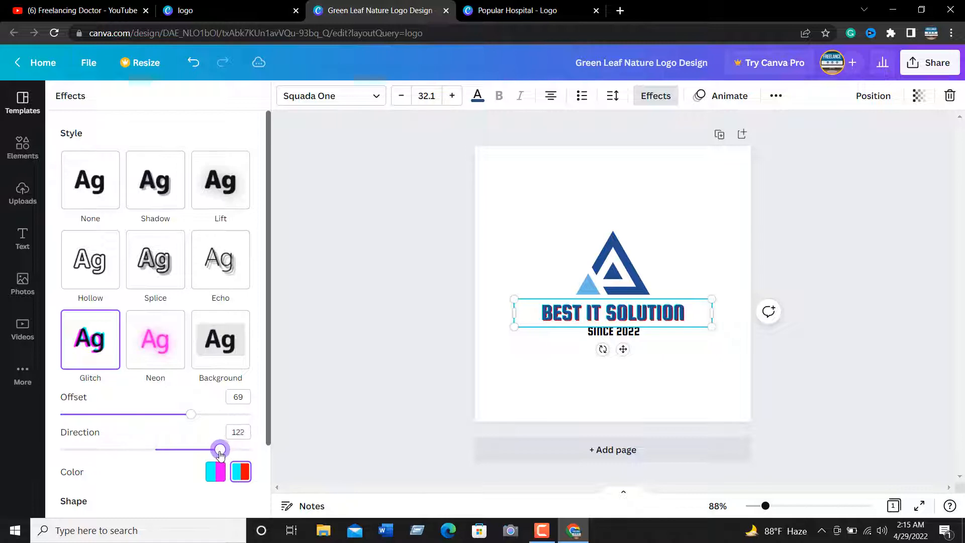
drag(191, 414, 135, 416)
click(430, 307)
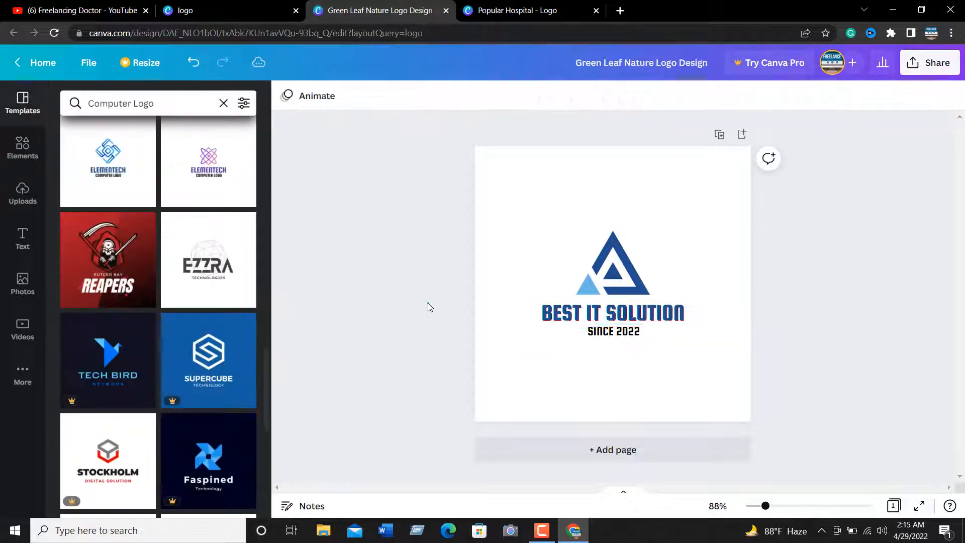
Try the Hollow and Splice effects on the SINCE 2022 tagline, settling on Glitch with a larger offset and the cyan and red color pair
click(613, 331)
click(654, 96)
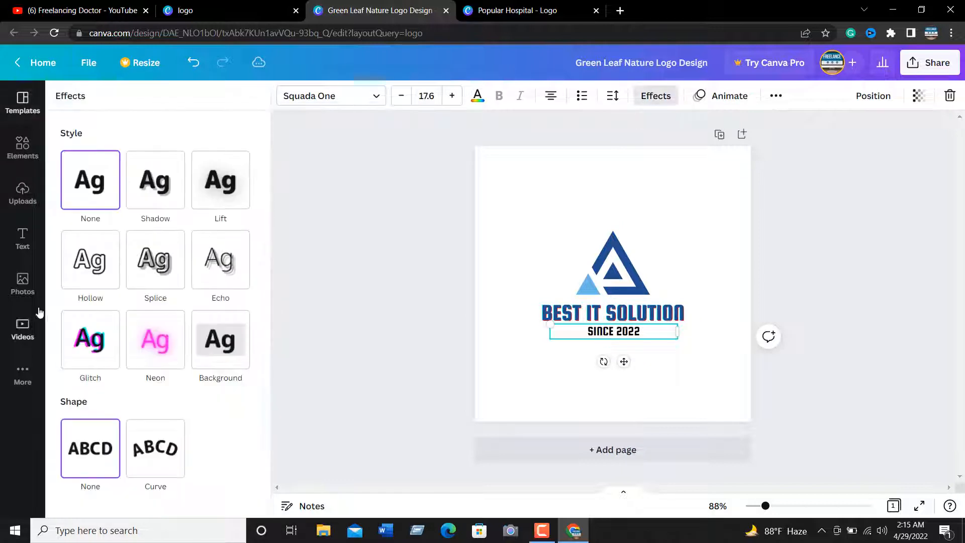
click(100, 280)
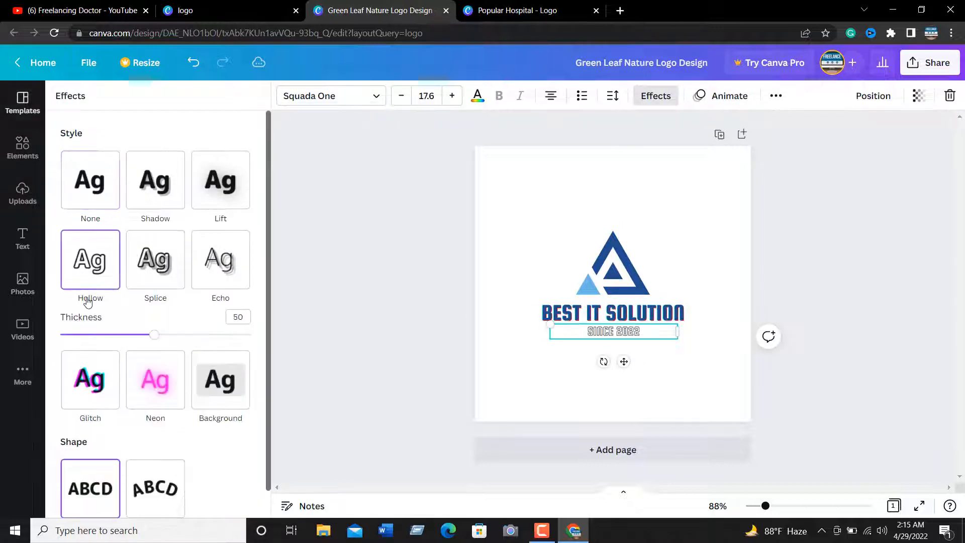
click(149, 262)
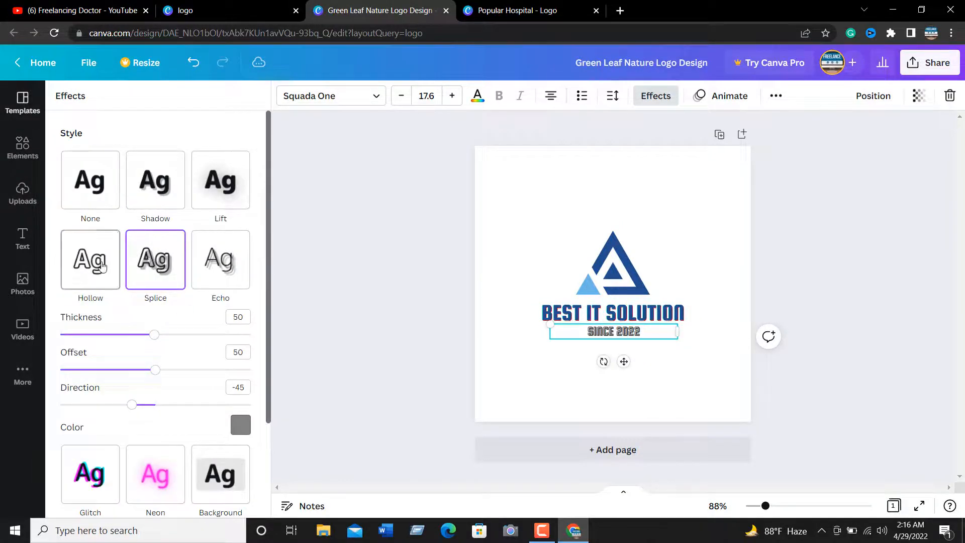
click(90, 180)
click(90, 340)
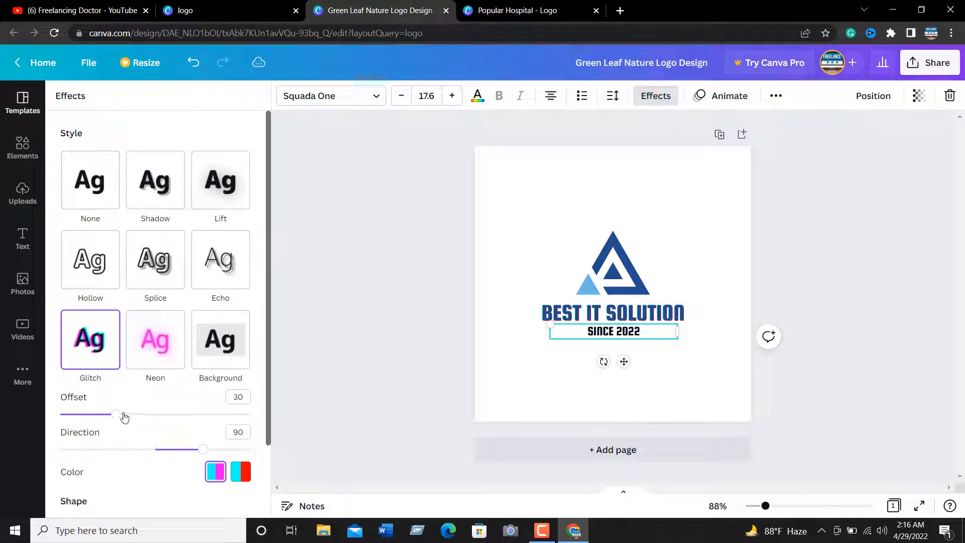
drag(117, 414, 157, 414)
click(240, 472)
Switch the BEST IT SOLUTION title to the Splice effect and color it with the light blue from the document colors
click(577, 313)
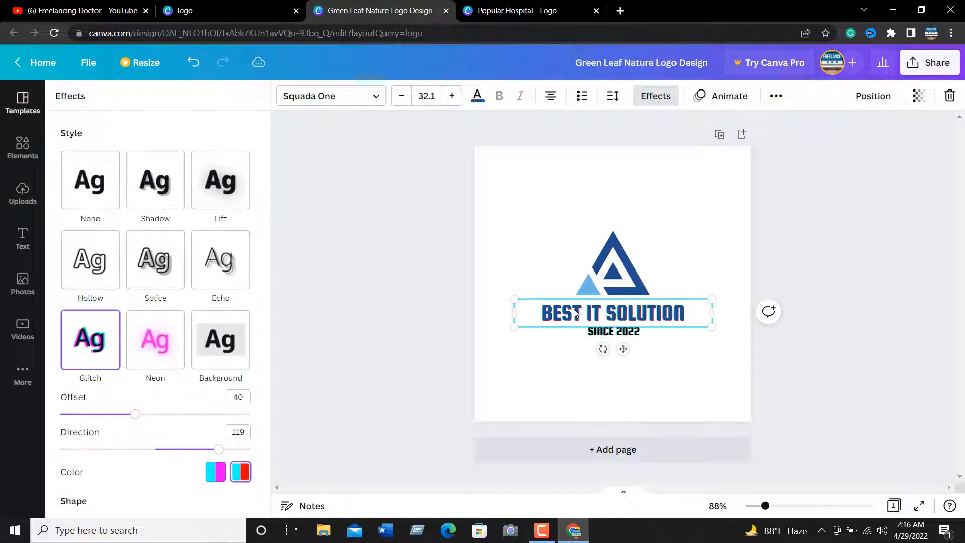
click(153, 259)
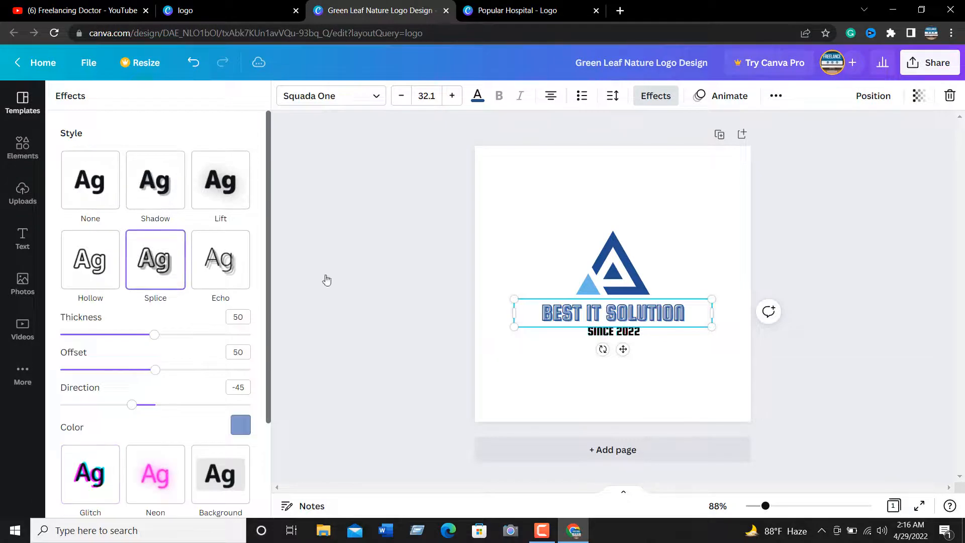
click(241, 425)
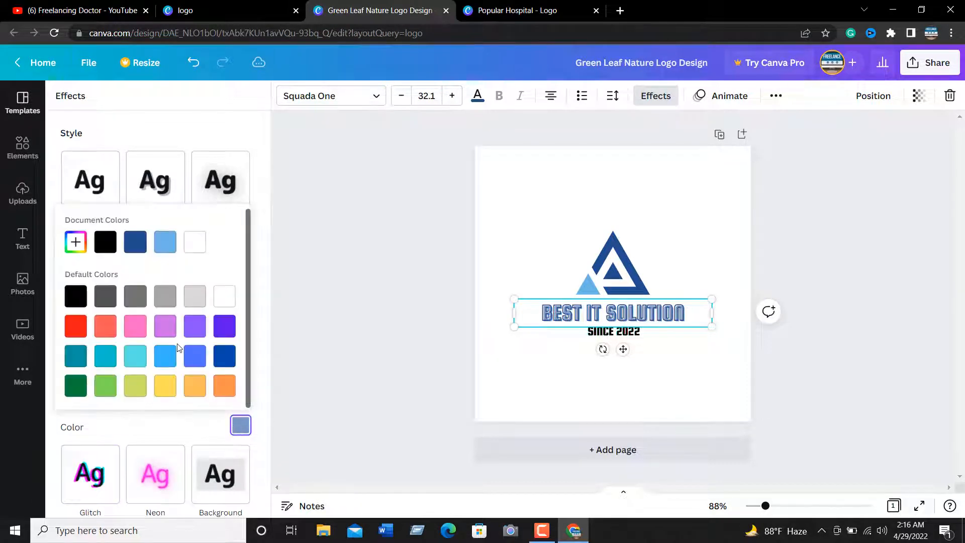
click(227, 357)
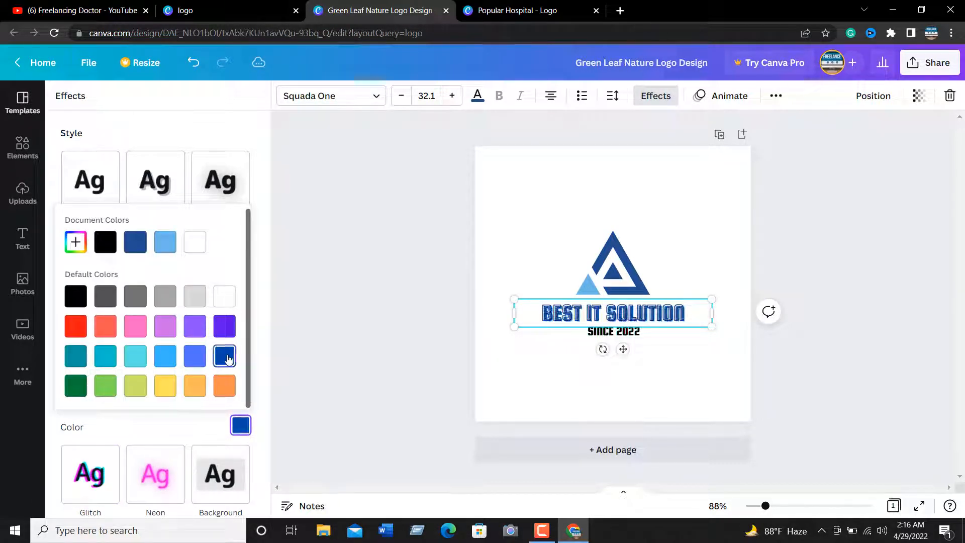
click(169, 243)
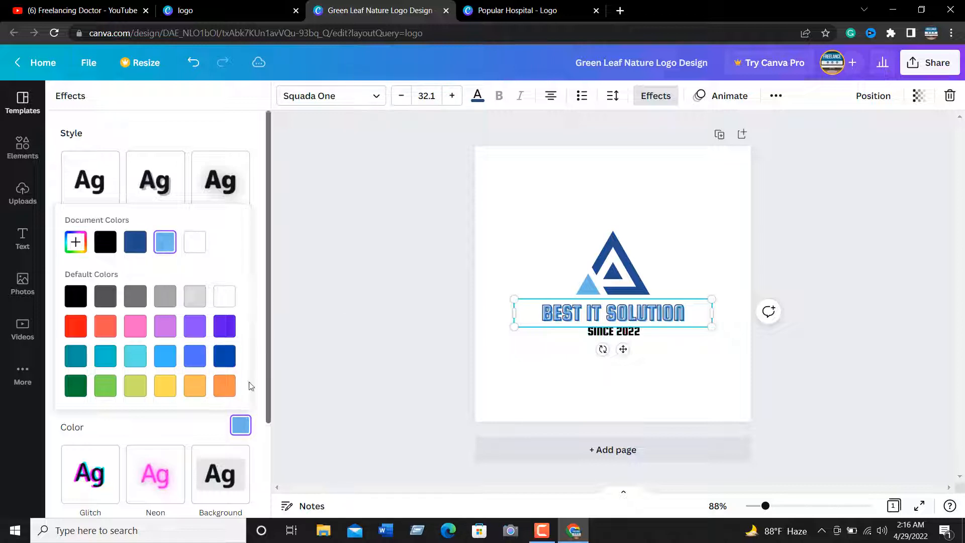
scroll(177, 322, down, 1)
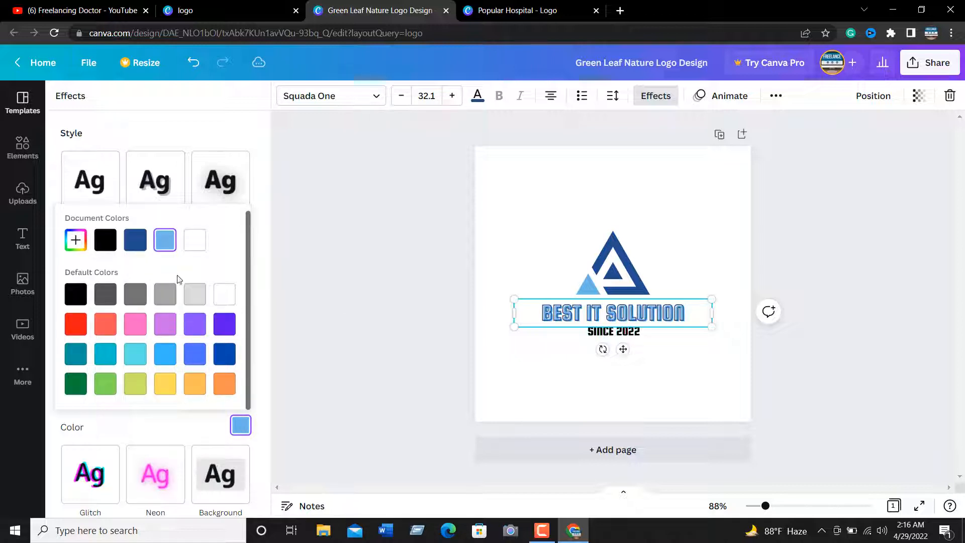
click(213, 139)
Adjust the title's Splice effect to thickness 68, offset 45 and direction -43
drag(154, 336, 210, 335)
mouse_move(155, 371)
mouse_down()
mouse_move(235, 369)
mouse_move(125, 368)
mouse_move(146, 372)
mouse_up()
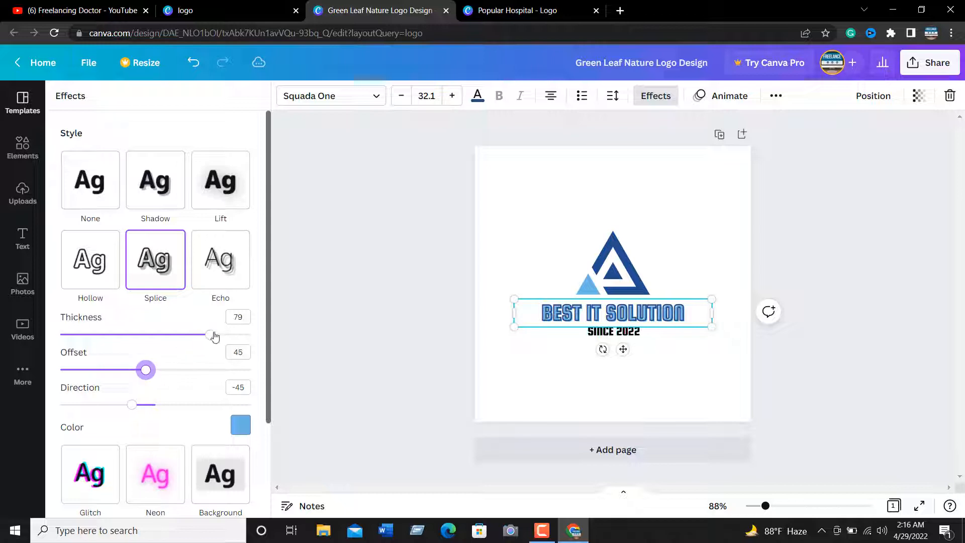
drag(214, 337, 190, 338)
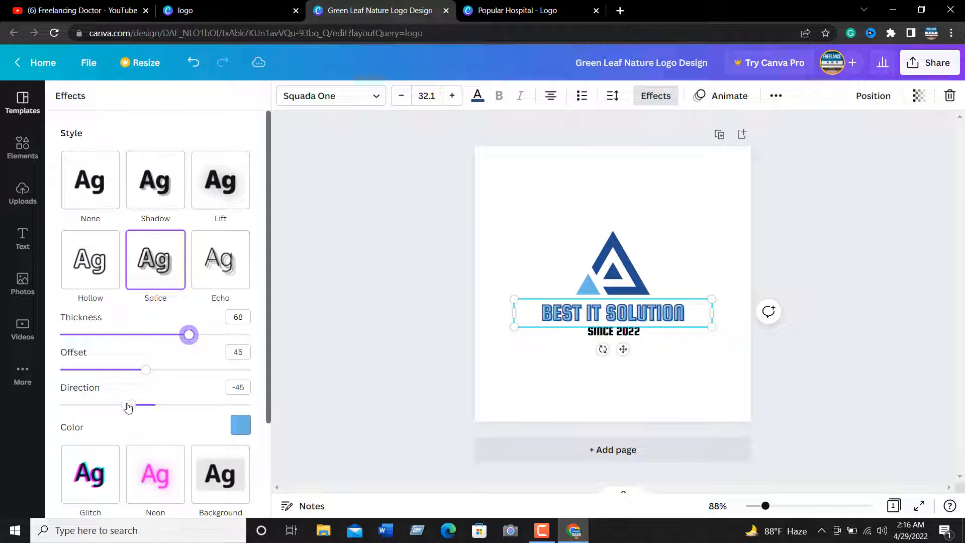
mouse_move(137, 405)
mouse_down()
mouse_move(62, 405)
mouse_move(145, 405)
mouse_move(133, 409)
mouse_up()
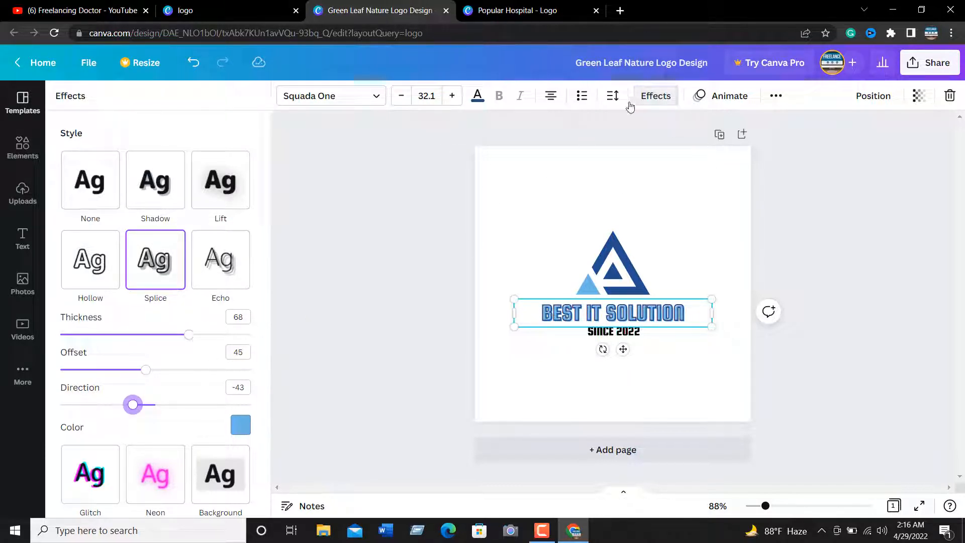
Set the letter spacing of the BEST IT SOLUTION title to 11
click(613, 95)
click(653, 153)
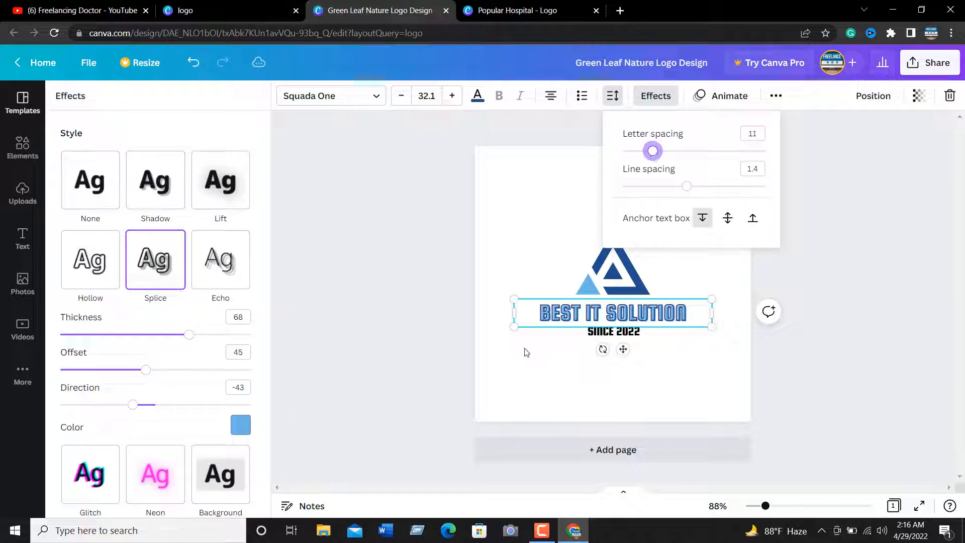
Move the BEST IT SOLUTION title up slightly, closer to the triangle mark
click(407, 285)
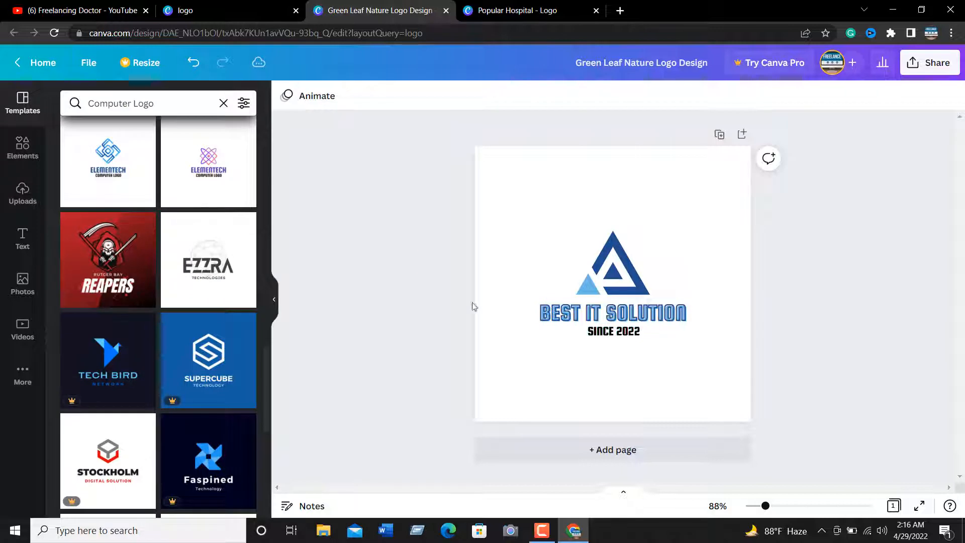
click(611, 314)
drag(611, 315, 609, 312)
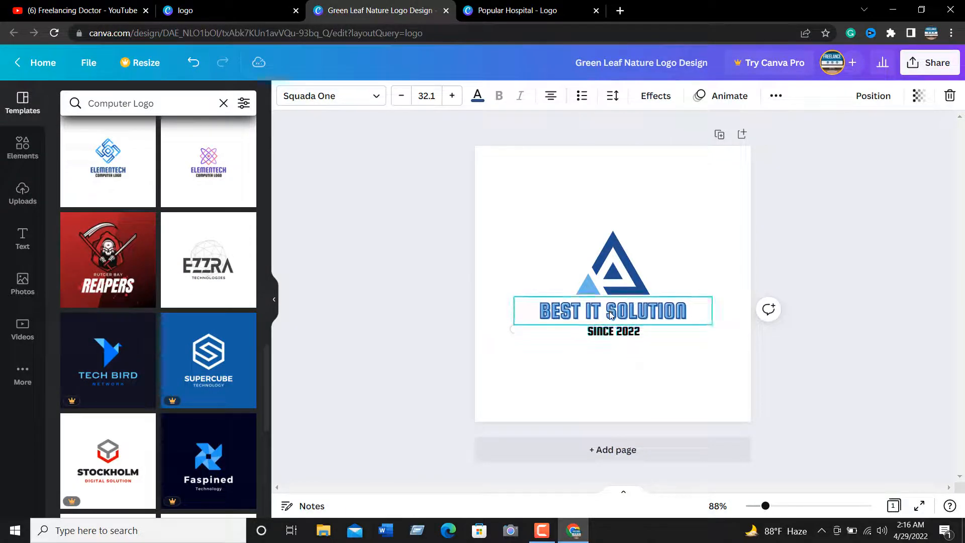
click(619, 291)
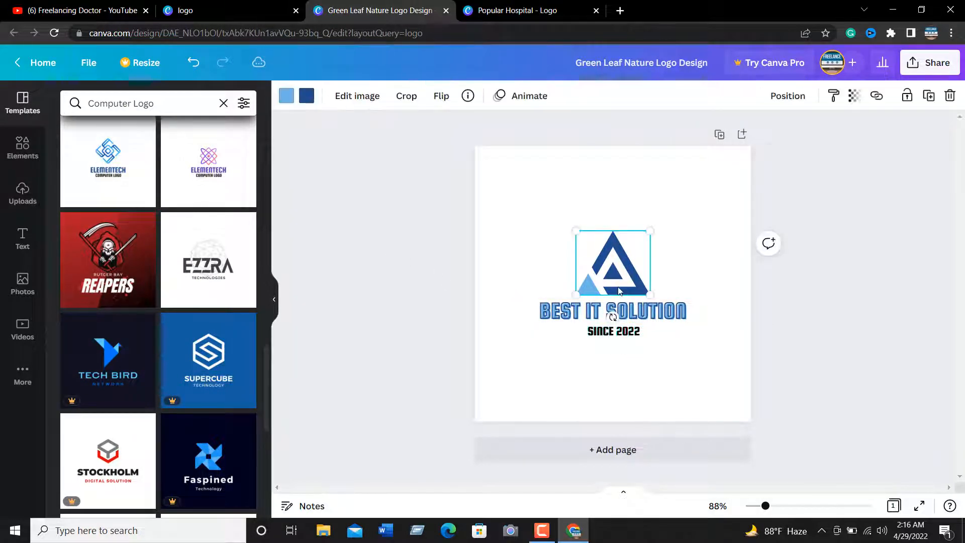
click(326, 146)
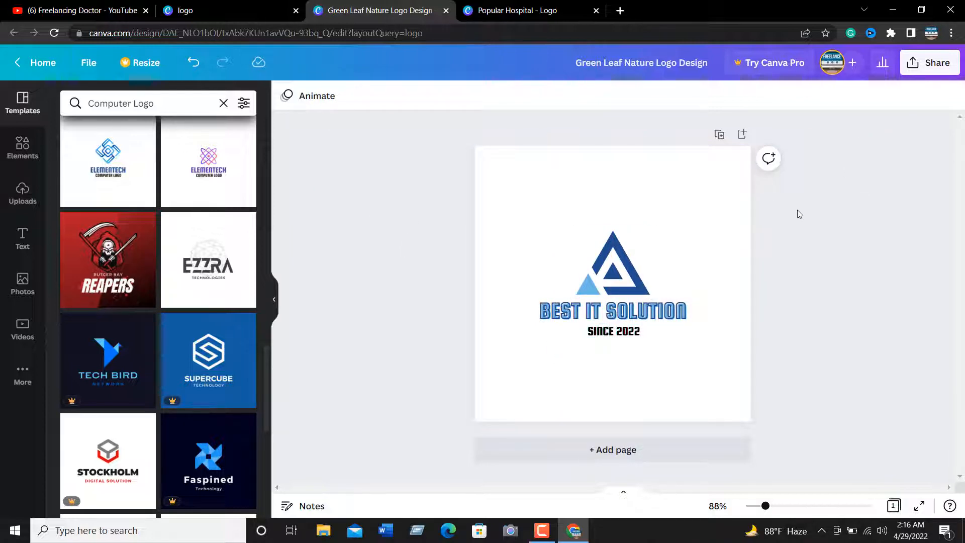
Look through the available fonts for the BEST IT SOLUTION title without choosing one
click(510, 227)
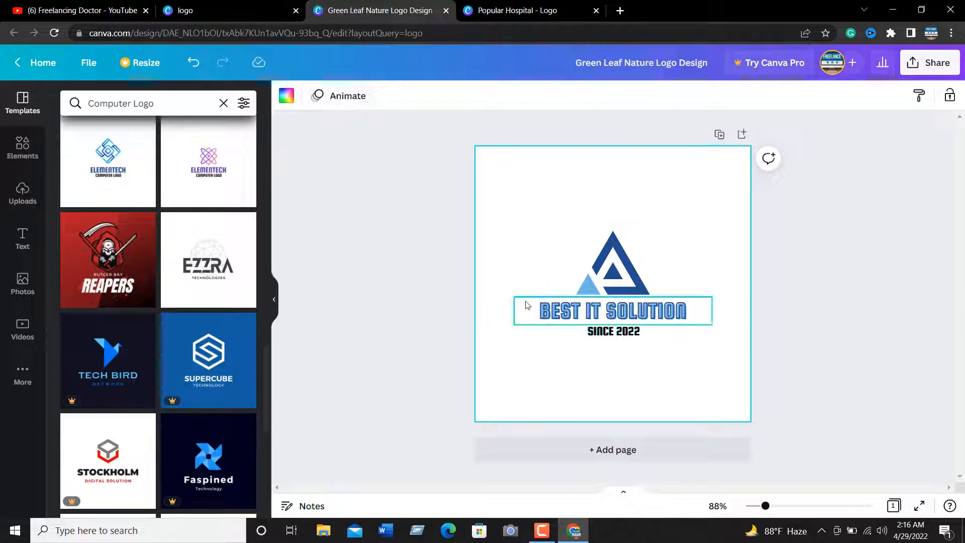
click(552, 306)
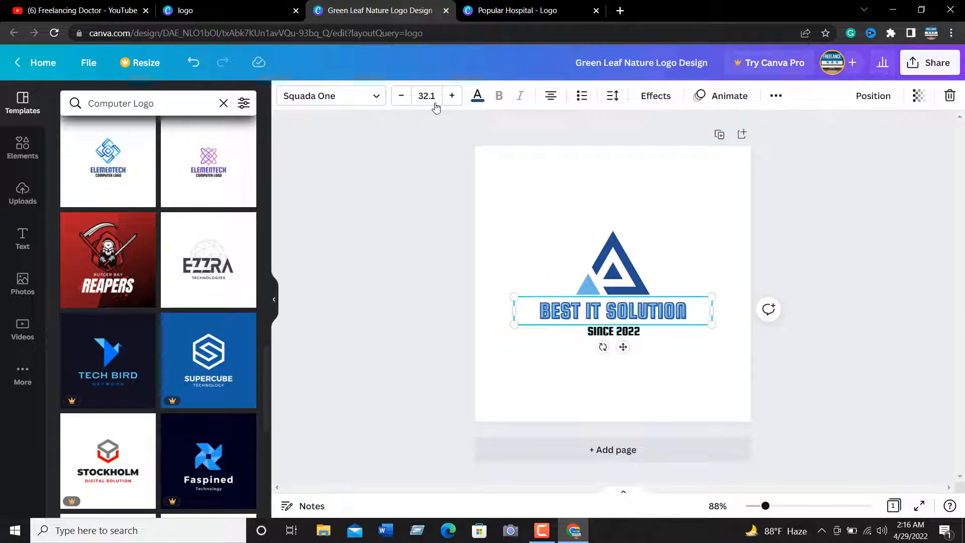
click(314, 97)
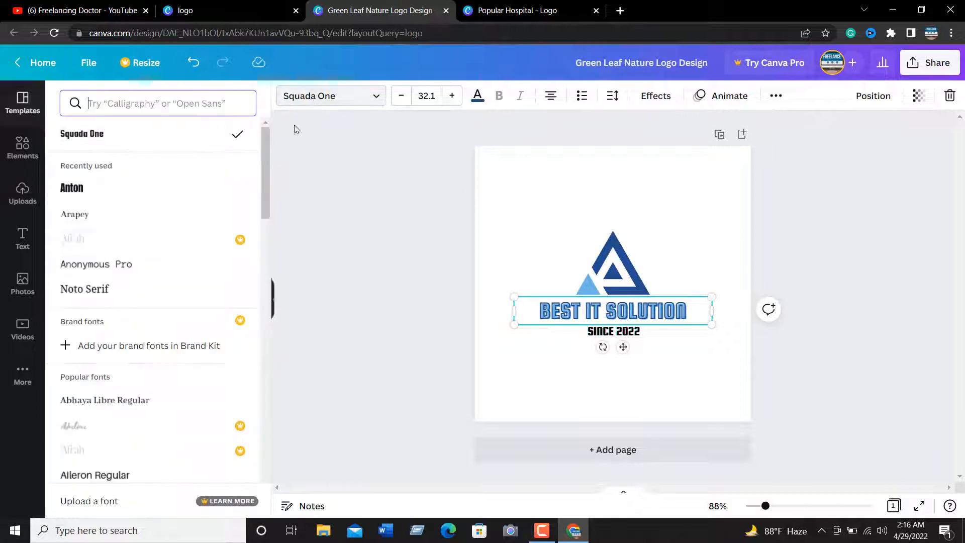
scroll(164, 225, down, 10)
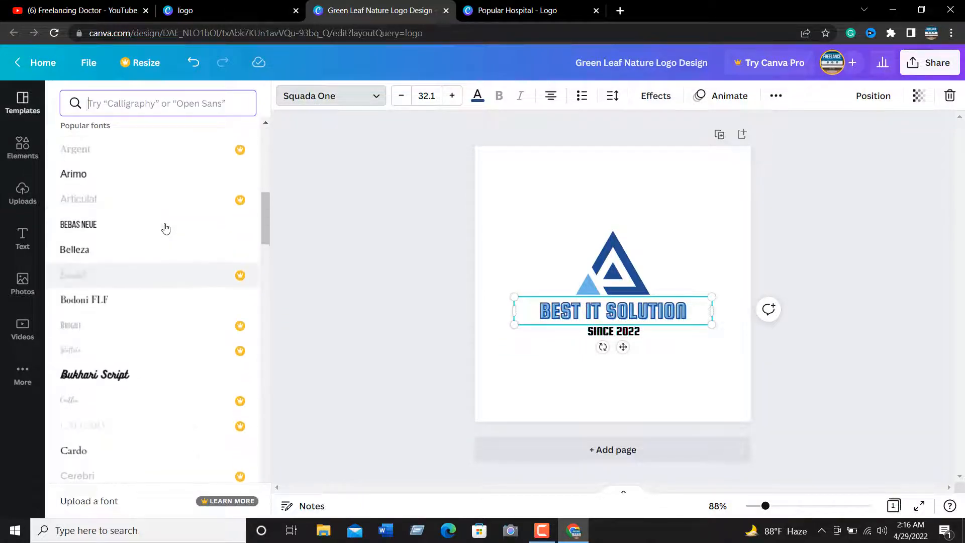
scroll(164, 224, up, 9)
click(419, 140)
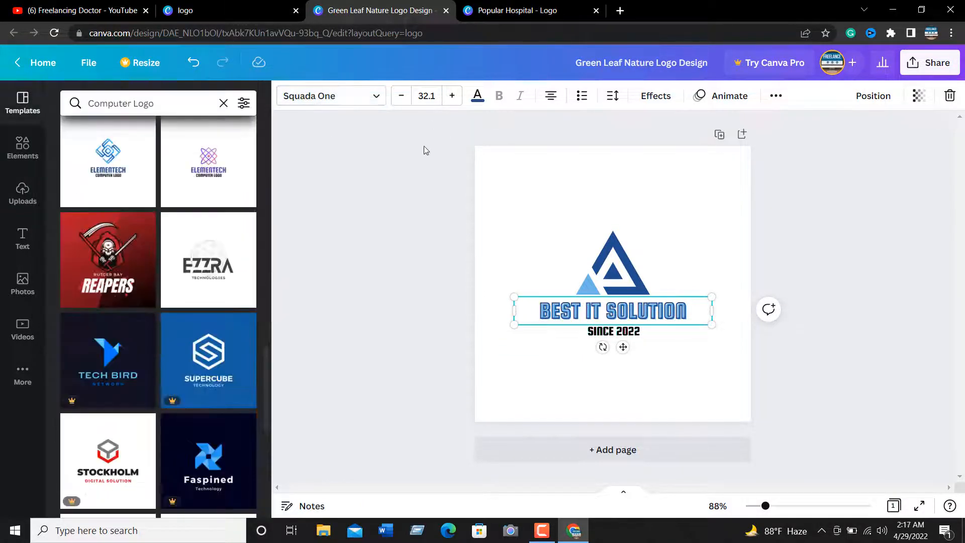
click(398, 173)
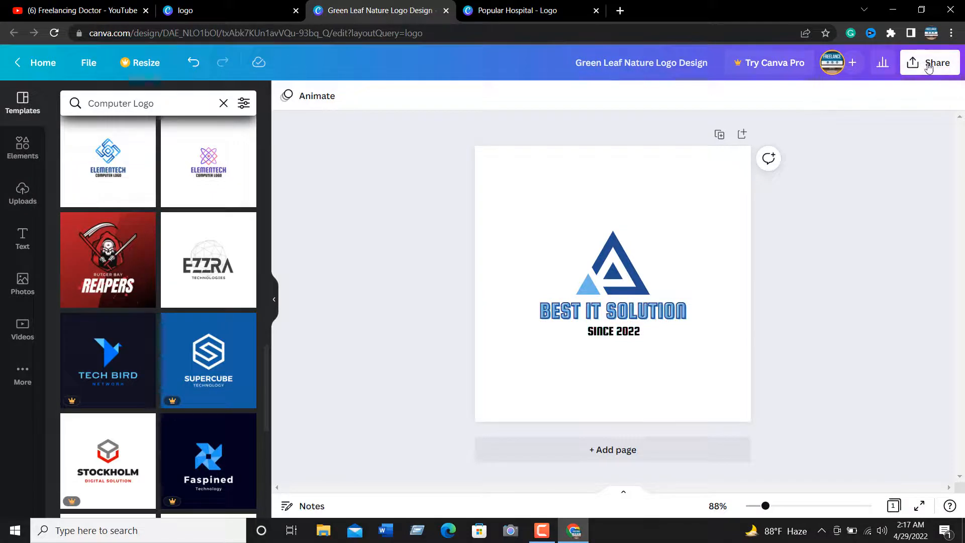
Switch to the Popular Hospital logo design
click(526, 10)
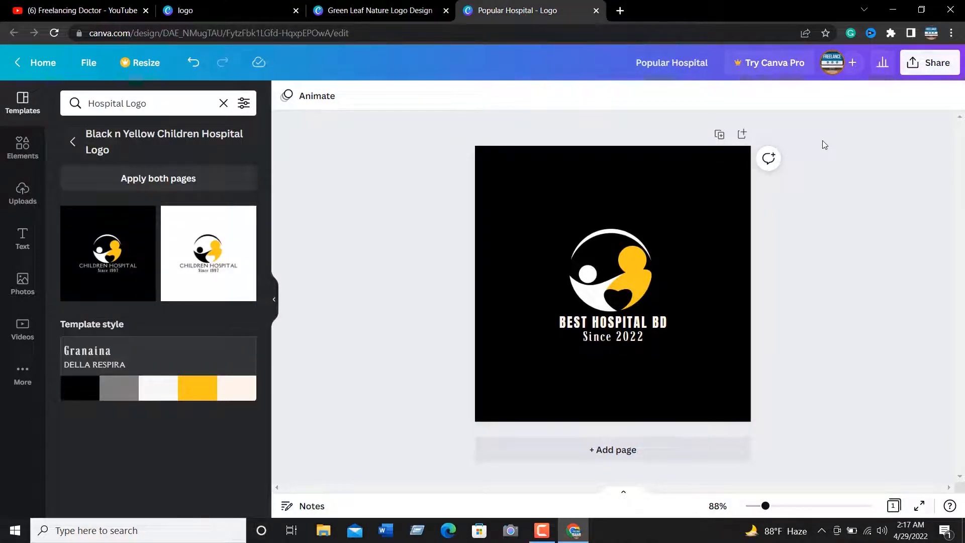
Outline the Share control with red rectangles in a screen capture, and discard the capture
key(Print)
drag(670, 28, 960, 260)
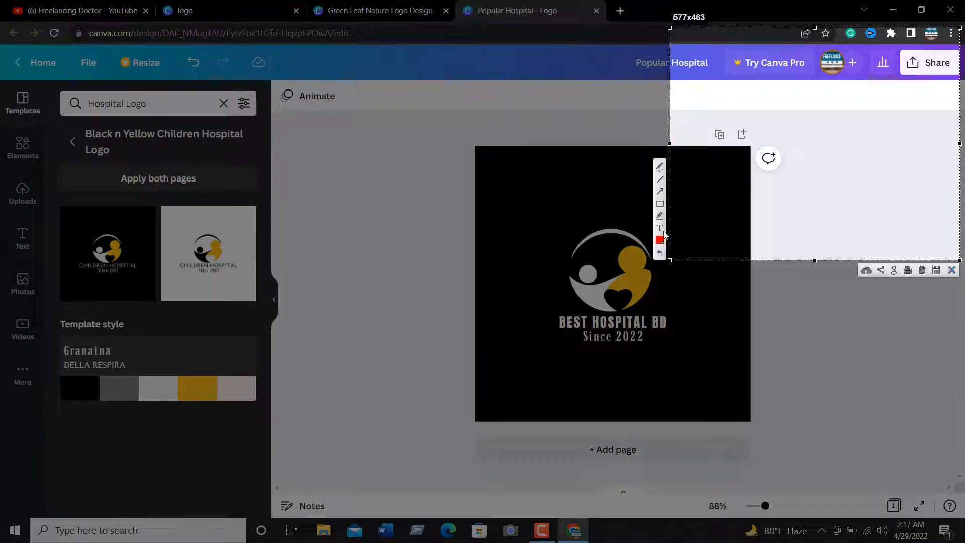
click(660, 203)
drag(905, 43, 963, 50)
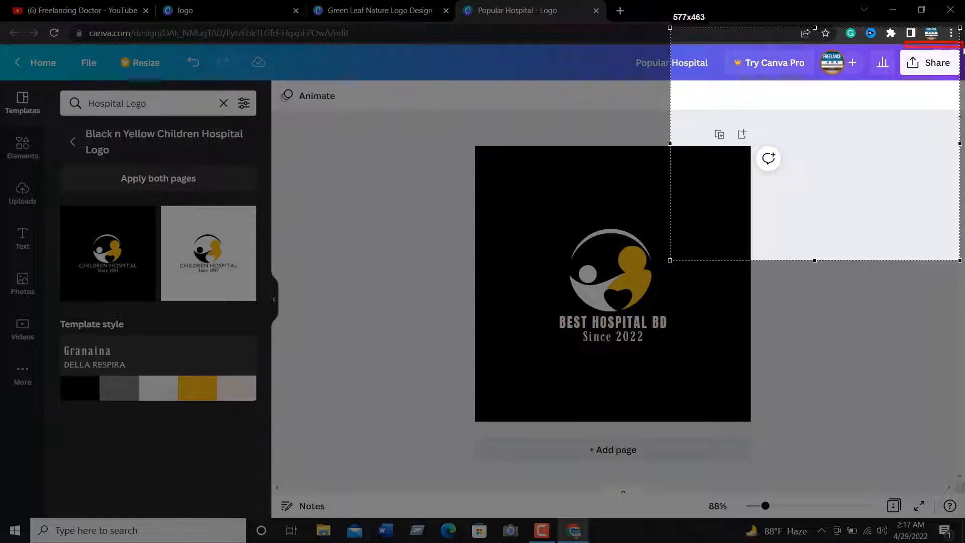
drag(960, 101, 960, 98)
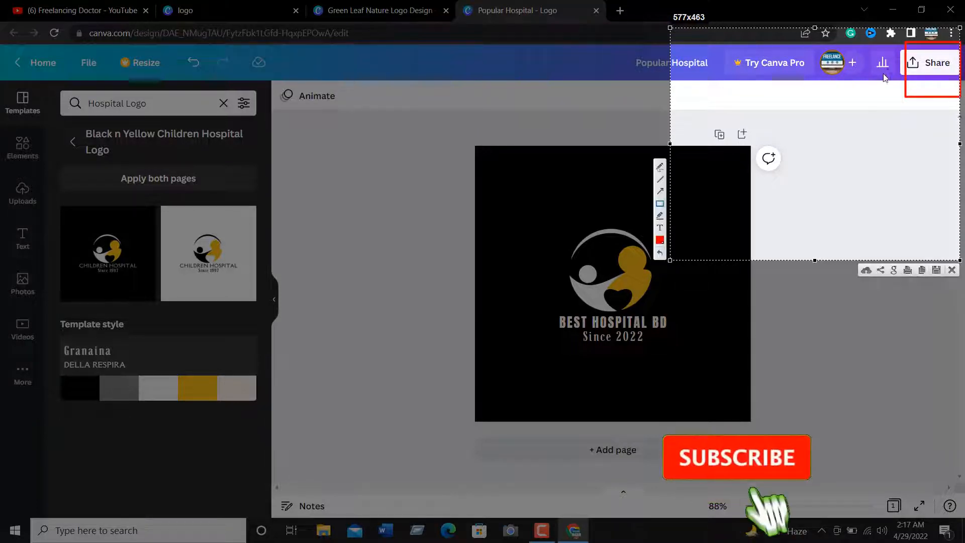
mouse_move(956, 44)
mouse_down()
mouse_move(919, 60)
mouse_move(868, 109)
mouse_move(868, 94)
mouse_up()
mouse_move(843, 59)
mouse_down()
mouse_move(925, 62)
mouse_move(961, 112)
mouse_up()
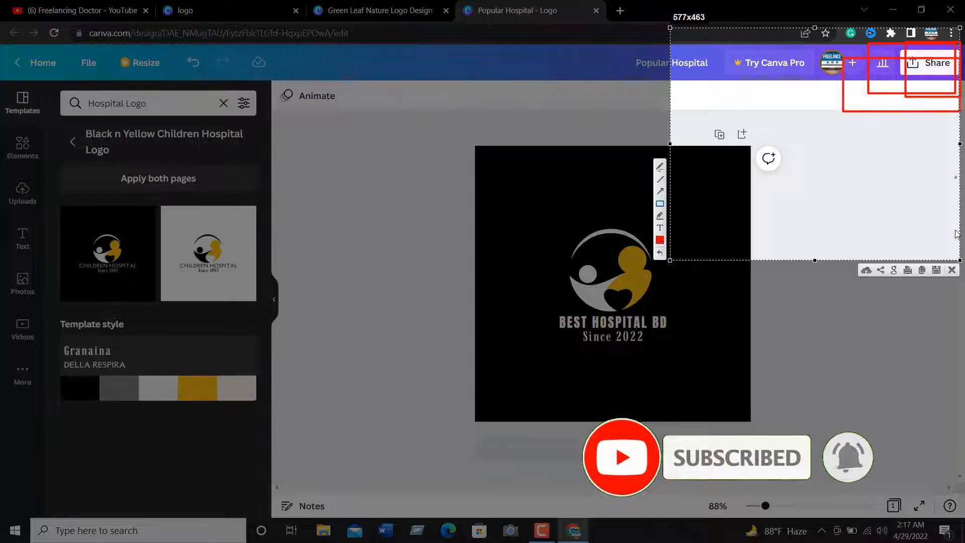
click(952, 270)
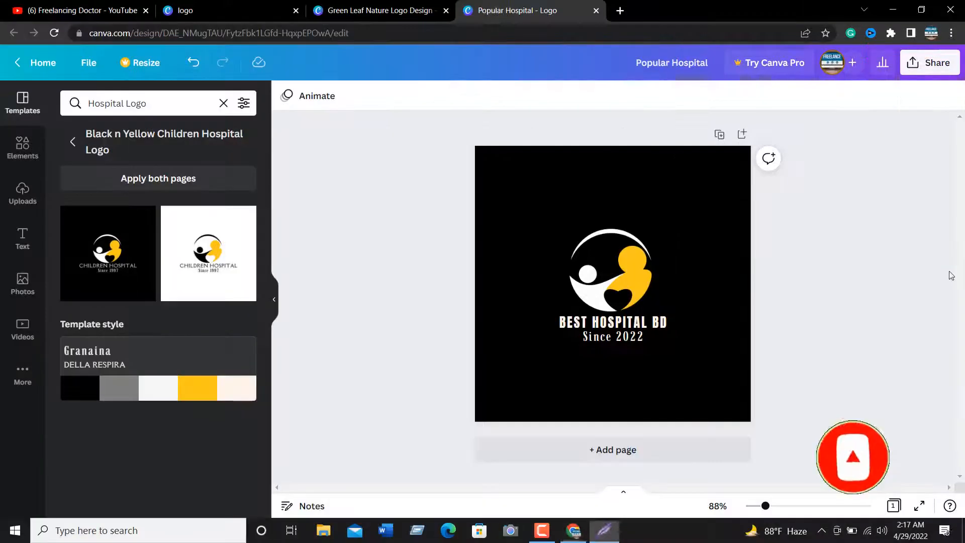
Open the hospital logo's download settings and try the JPG and PDF Print file types, returning to PNG
click(923, 72)
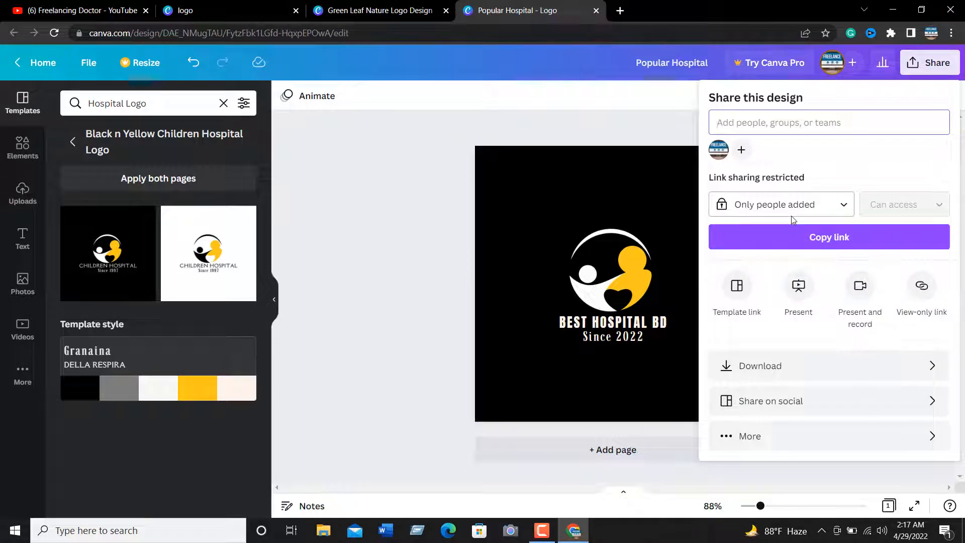
click(804, 363)
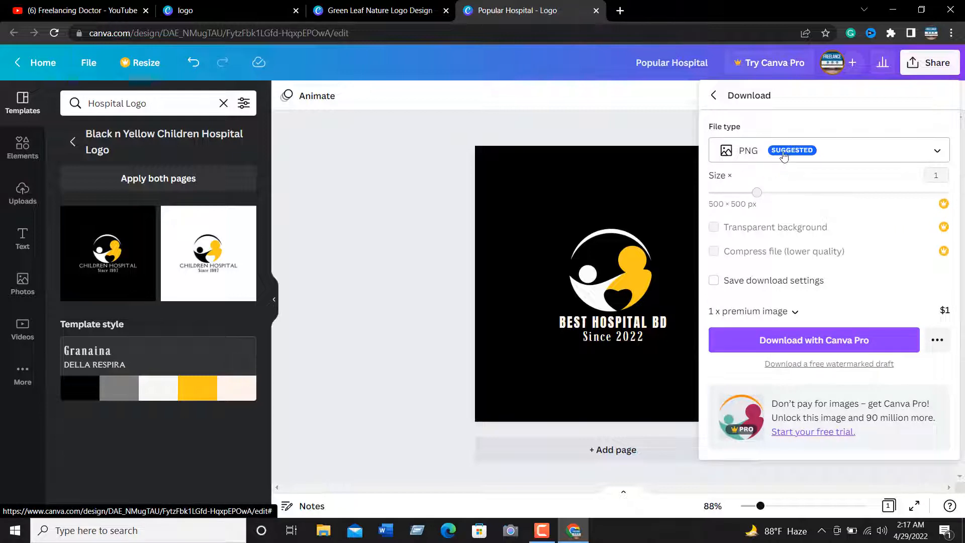
click(784, 157)
click(768, 194)
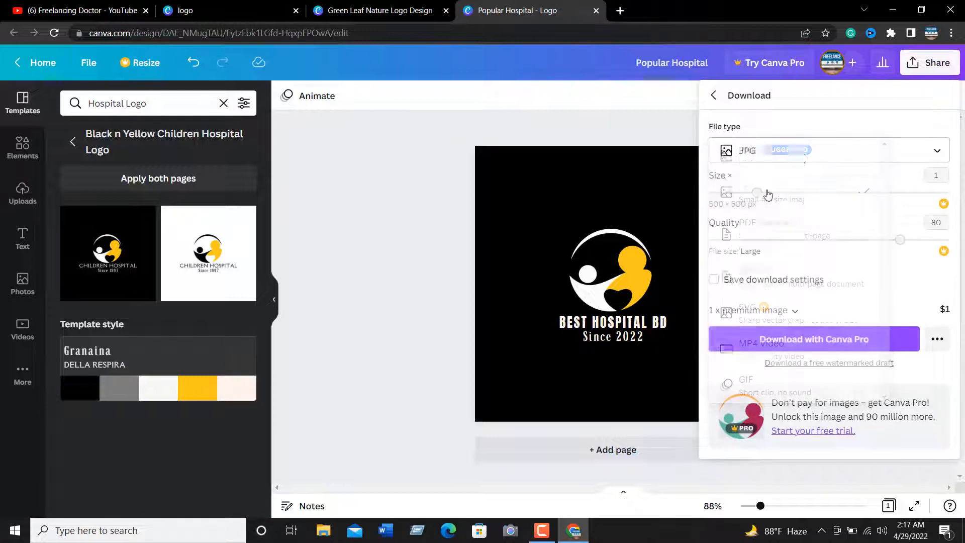
click(801, 152)
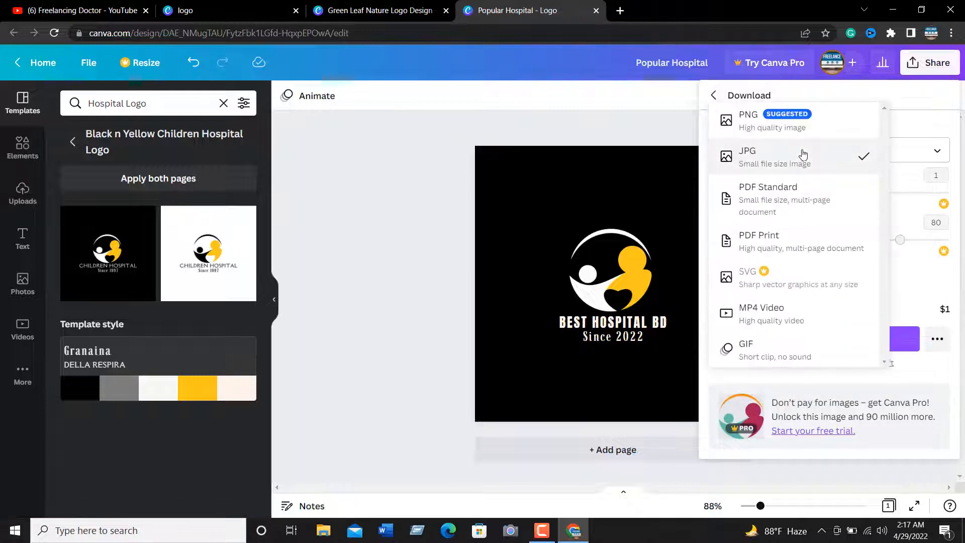
click(767, 250)
click(836, 154)
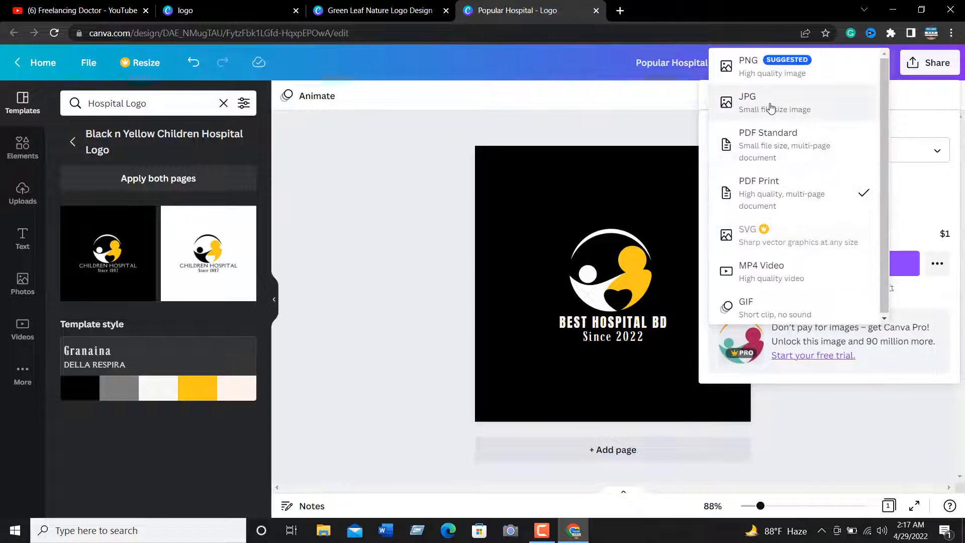
click(754, 103)
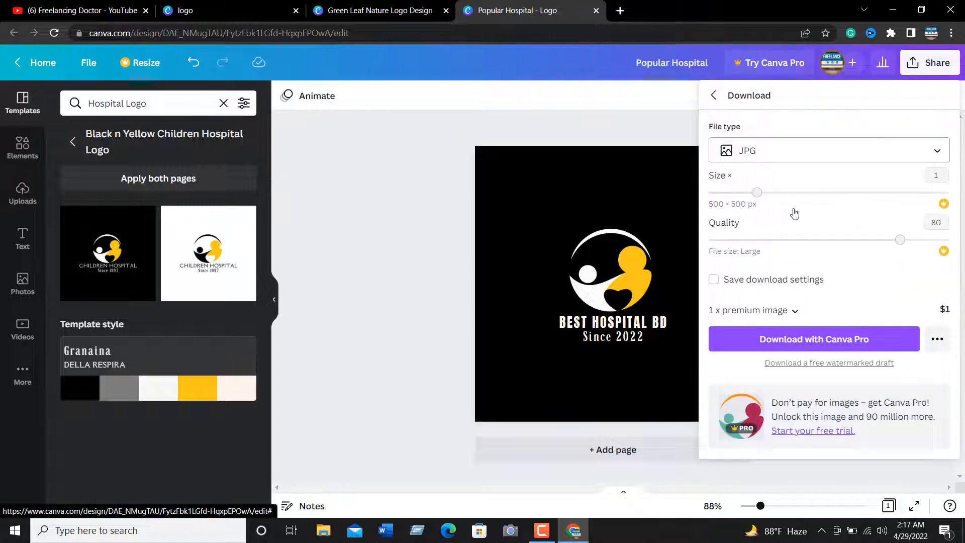
click(785, 148)
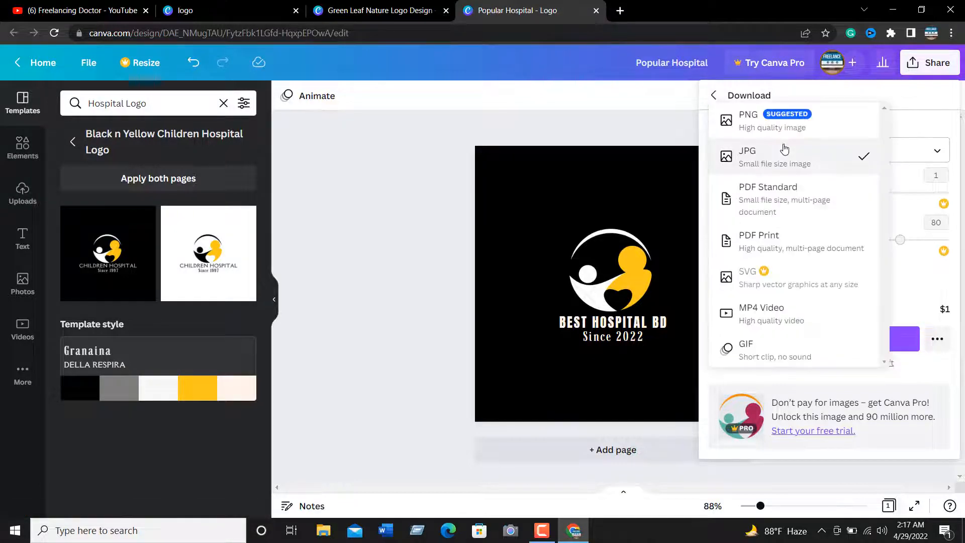
click(749, 118)
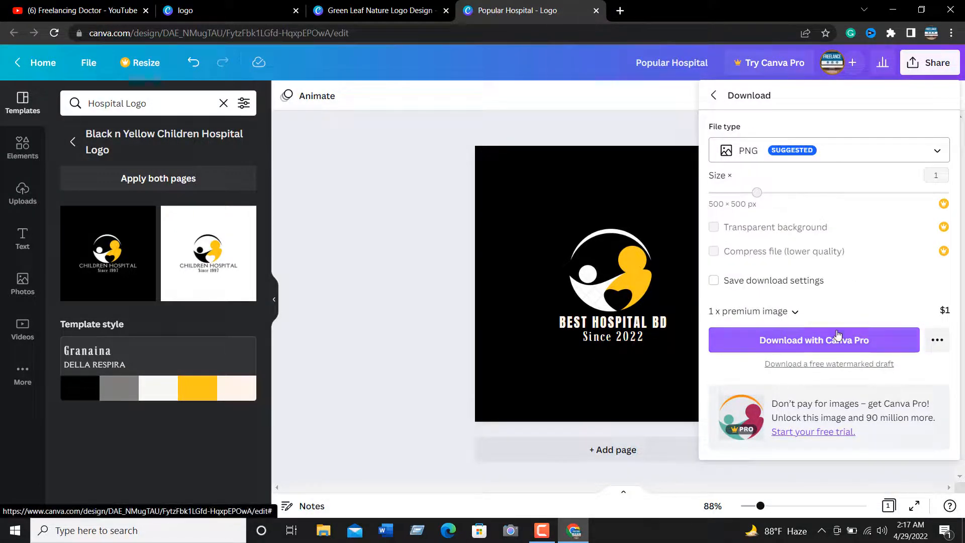
Try to download the PNG with Canva Pro, and dismiss the trial offer and the download settings
click(790, 346)
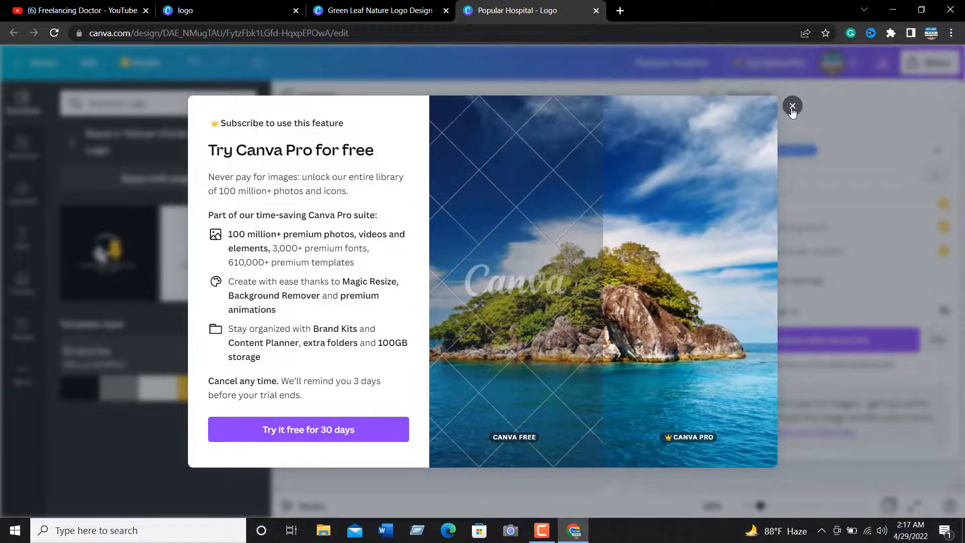
click(792, 106)
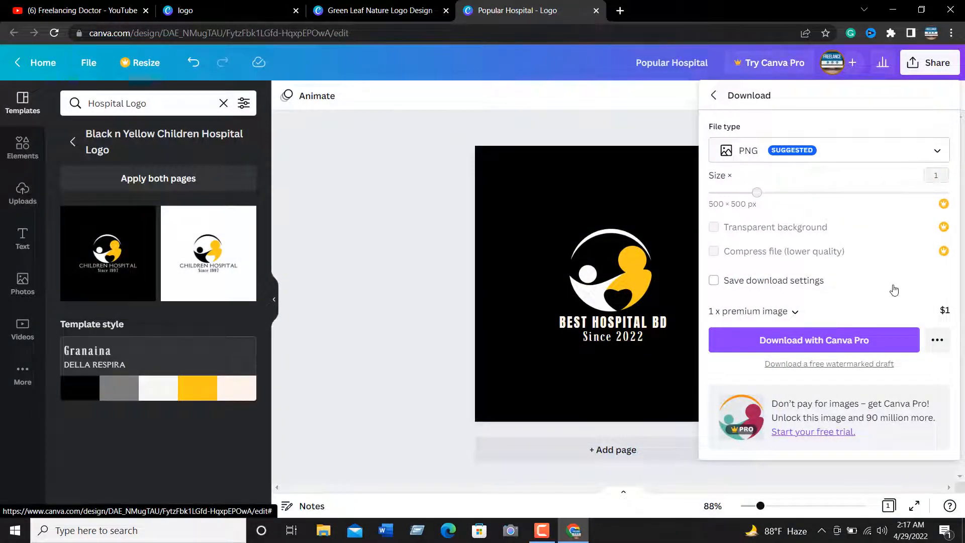
click(345, 200)
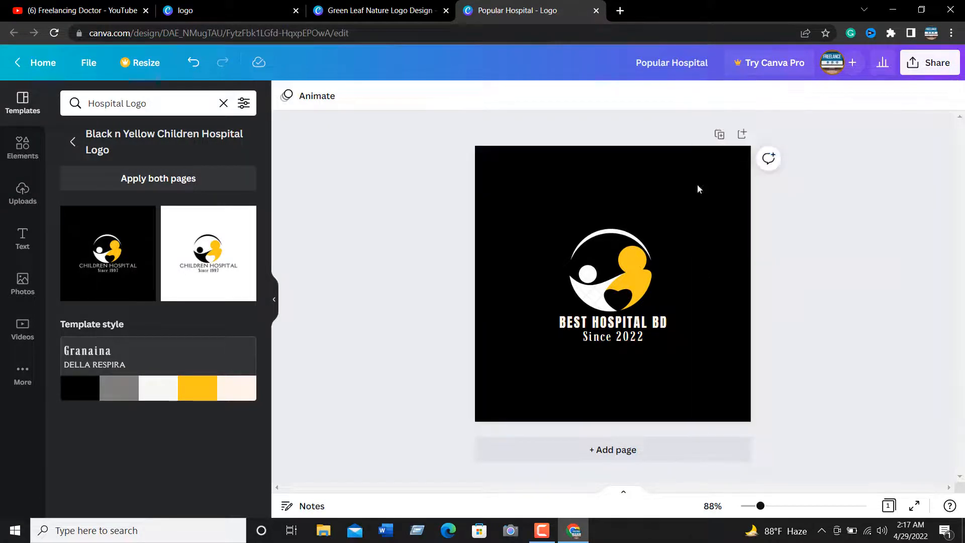
Download the BEST HOSPITAL BD logo as a free watermarked PNG draft
click(634, 215)
click(914, 68)
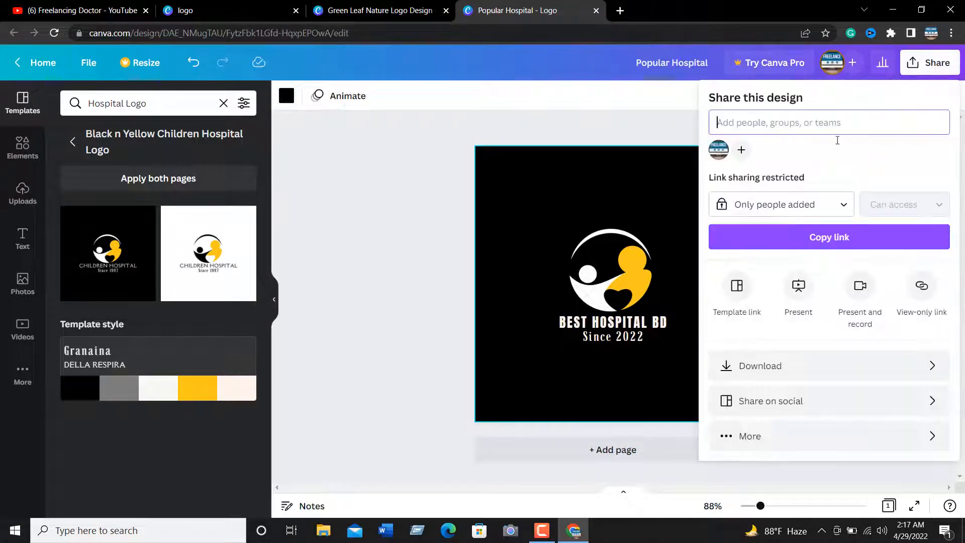
click(737, 289)
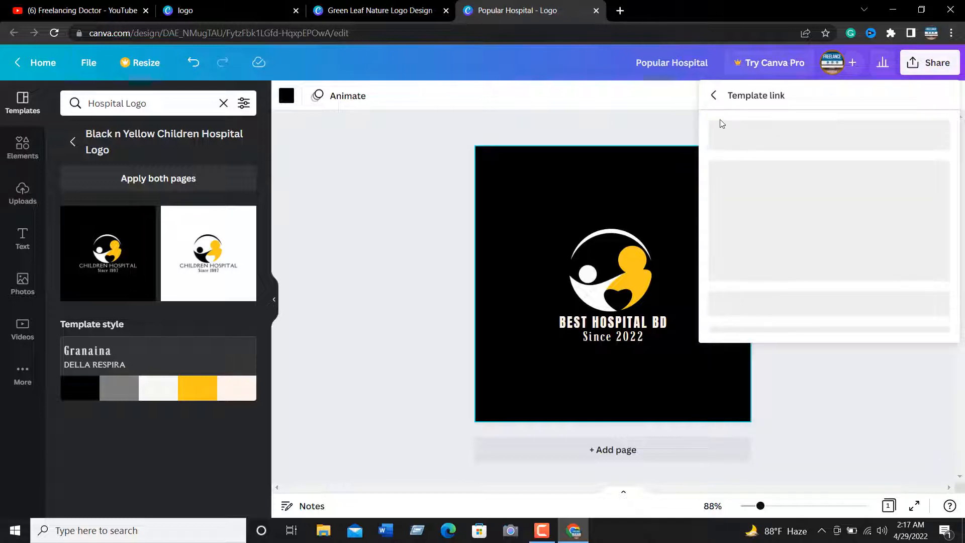
click(714, 95)
click(760, 367)
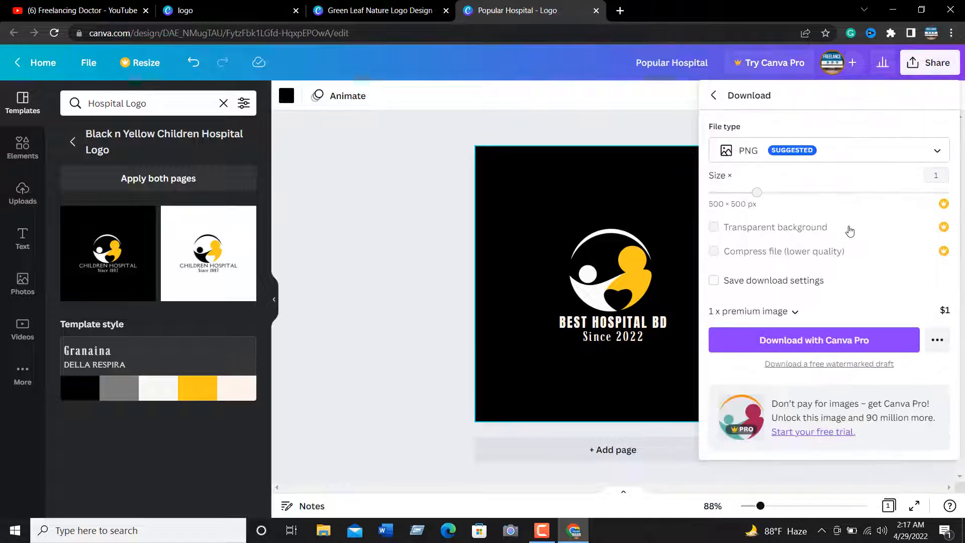
click(839, 365)
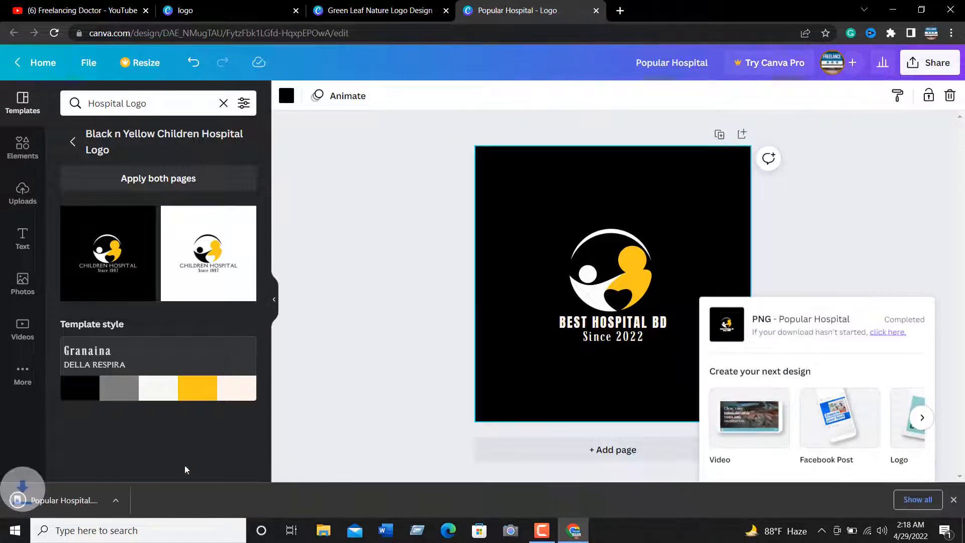
Open the downloaded Popular Hospital.png in Photos and examine the logo mark up close
click(142, 500)
click(201, 435)
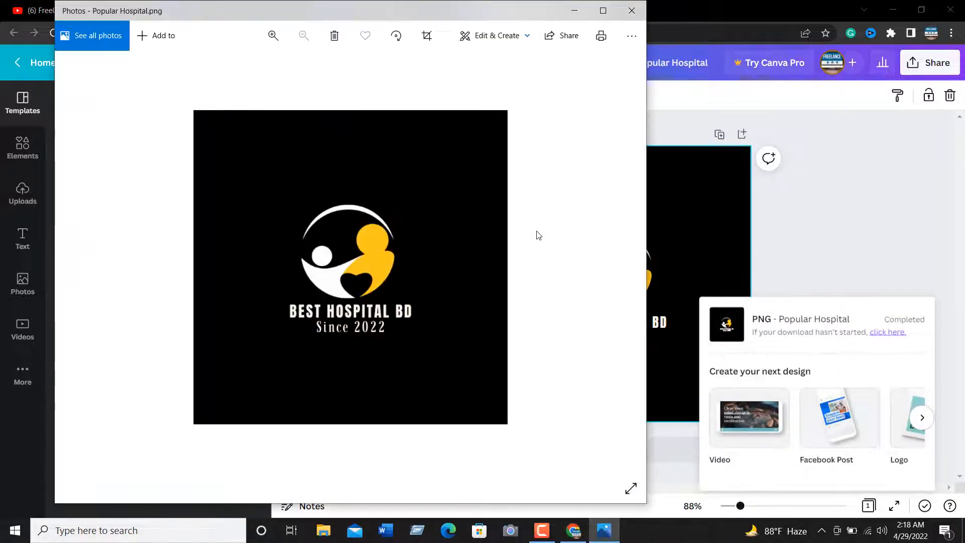
scroll(453, 245, up, 5)
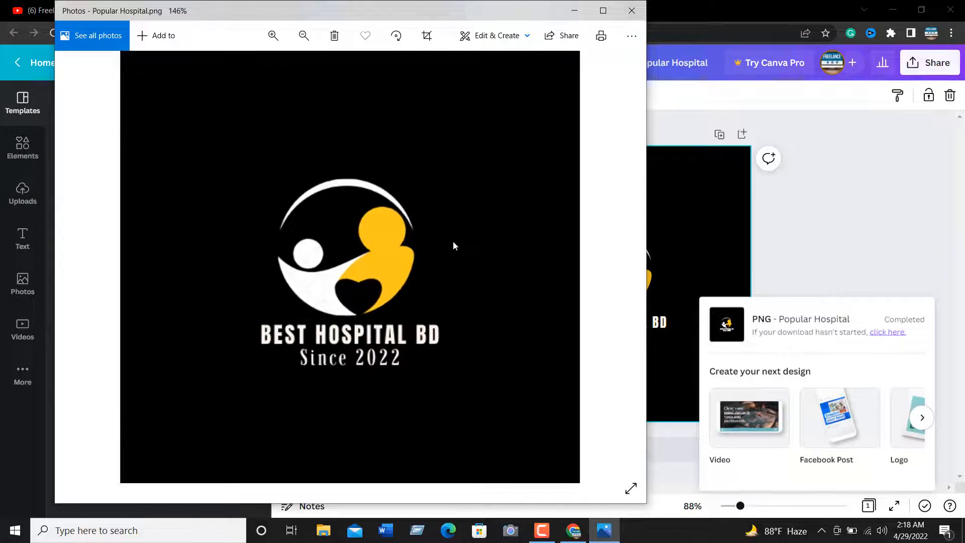
scroll(454, 246, up, 2)
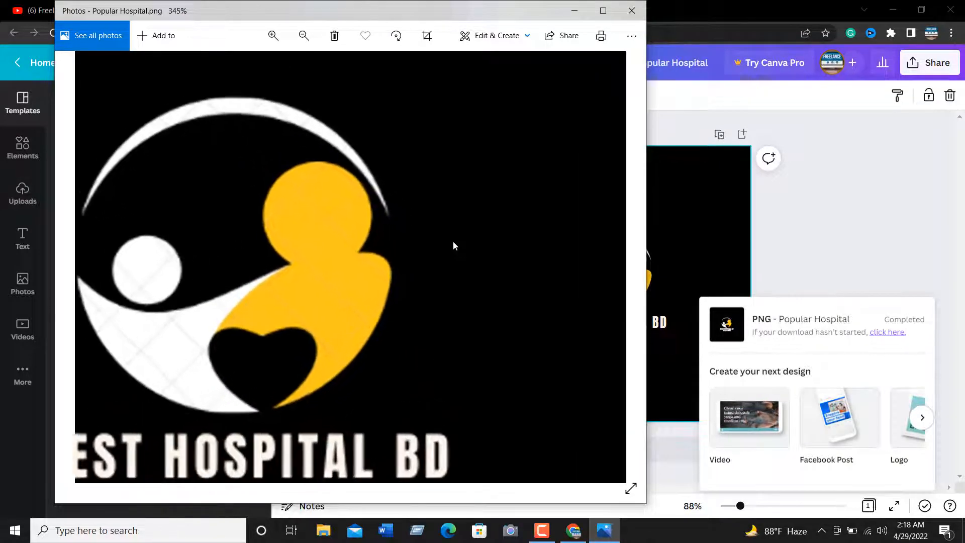
scroll(319, 288, down, 5)
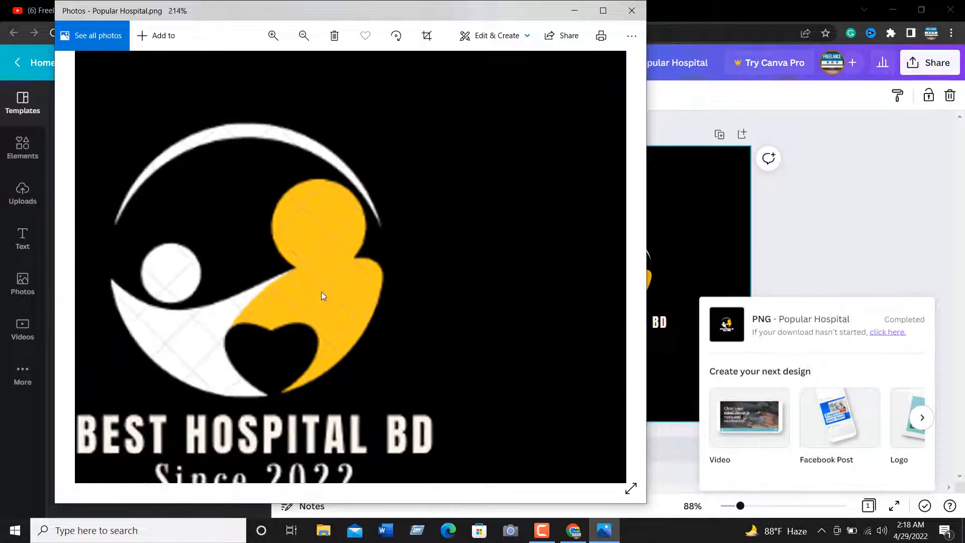
Examine the whole Popular Hospital.png image in Photos at a lower zoom, and close Photos
drag(450, 318, 384, 256)
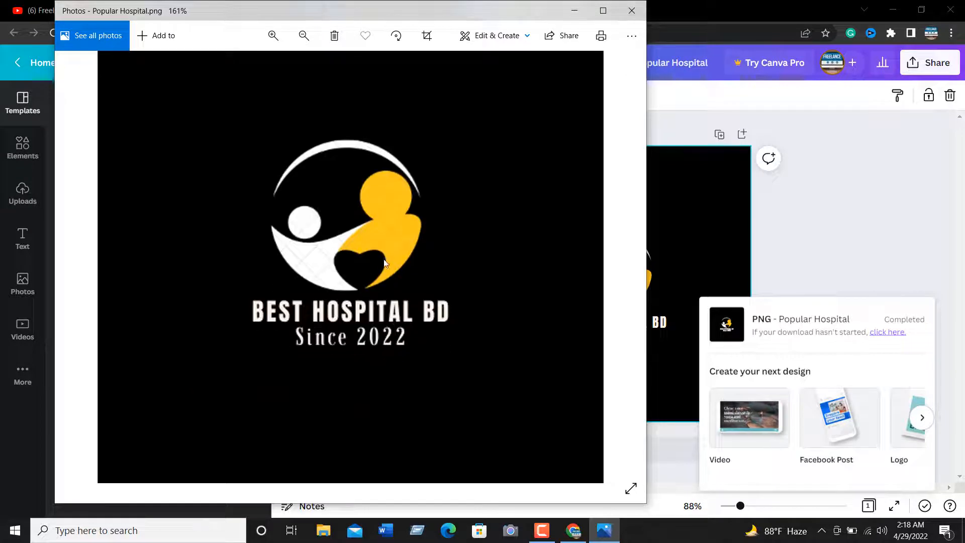
drag(385, 189, 413, 254)
drag(339, 208, 372, 213)
click(632, 10)
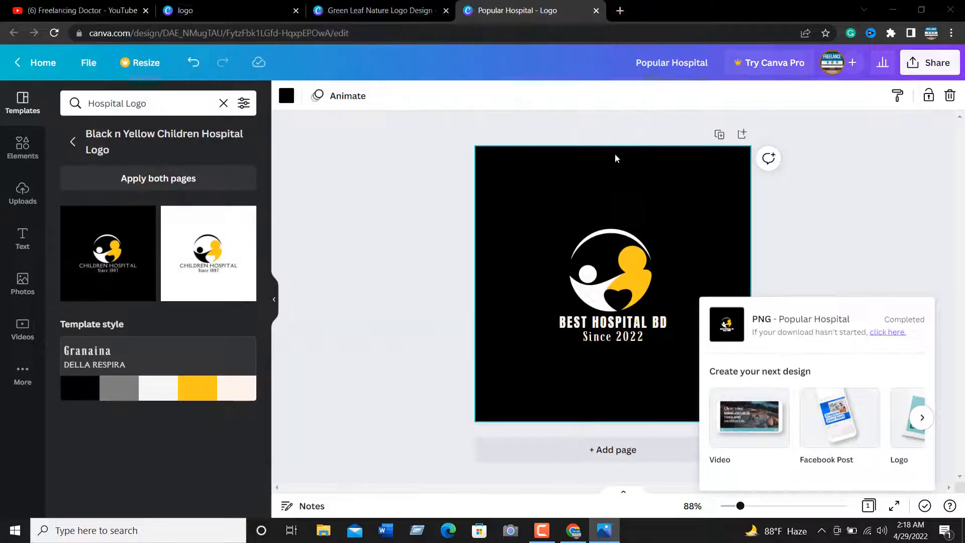
Open the download settings of the BEST IT SOLUTION logo and review the file types, keeping PNG
key(ctrl+shift+Tab)
click(916, 66)
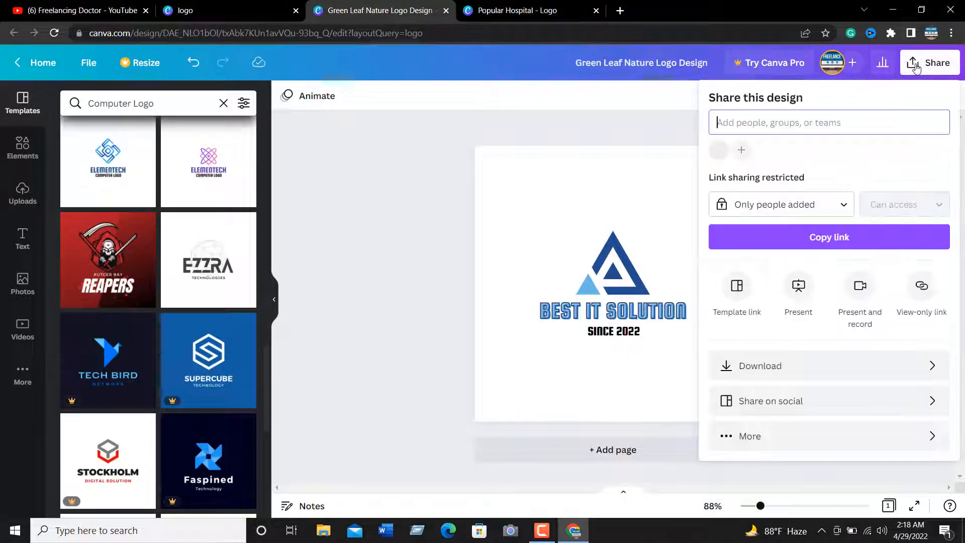
click(744, 365)
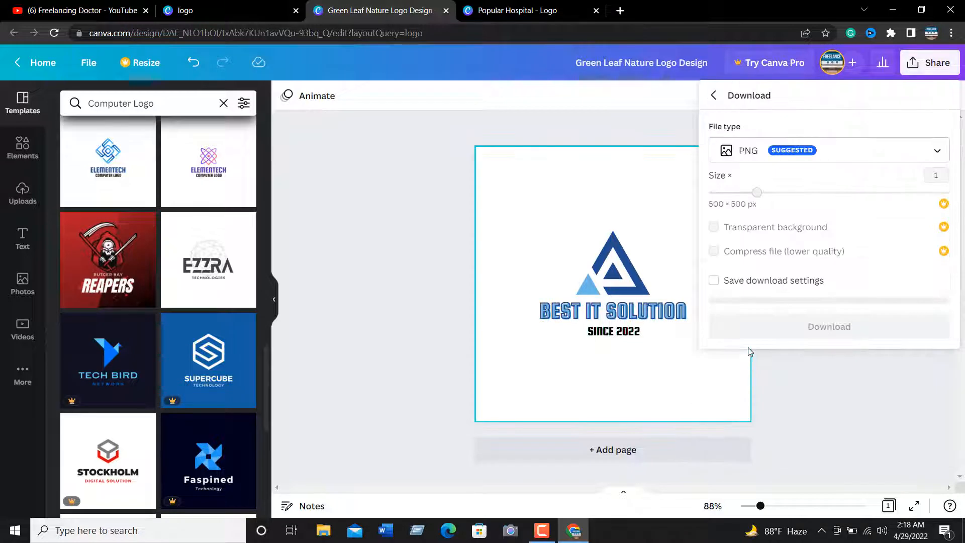
click(823, 160)
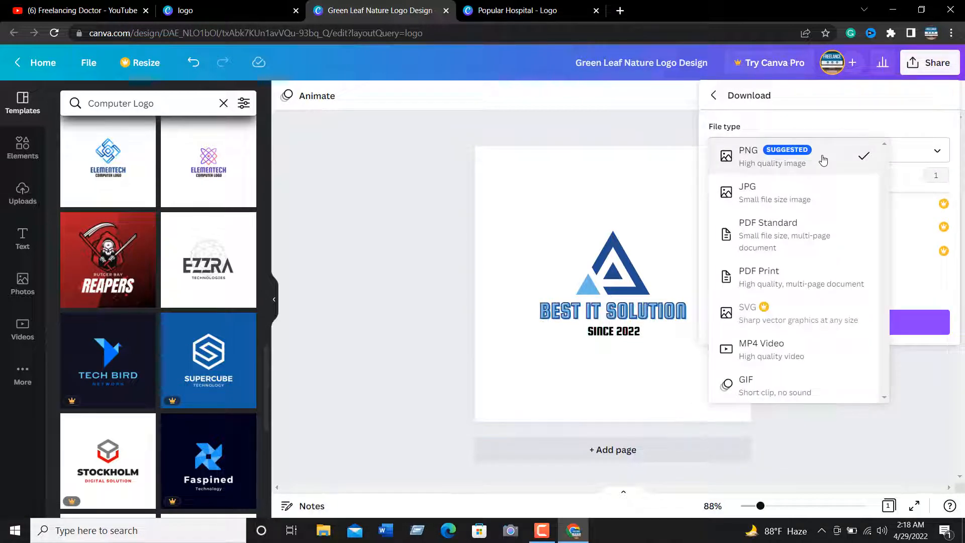
click(918, 359)
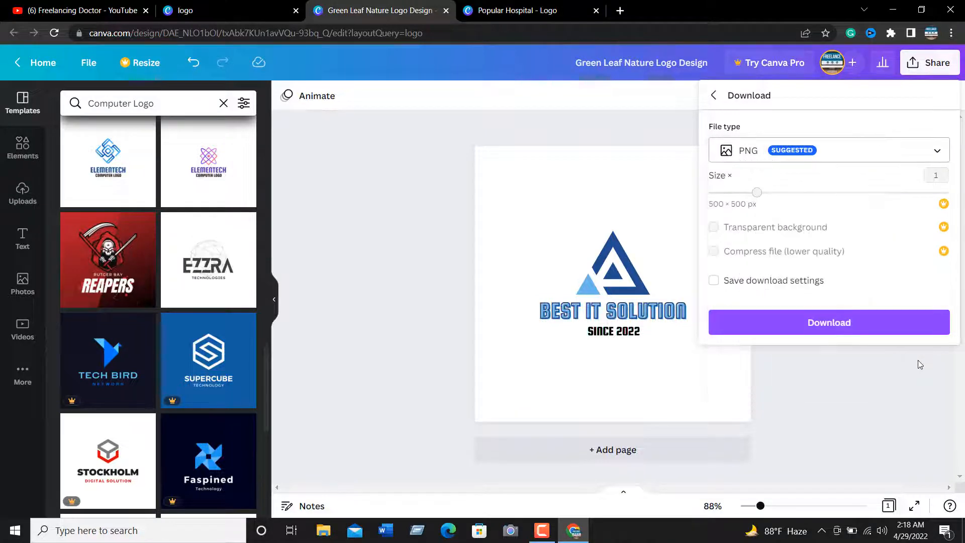
Try the Pro-only transparent background, dismiss the trial offer, and download the BEST IT SOLUTION logo as a PNG
click(714, 228)
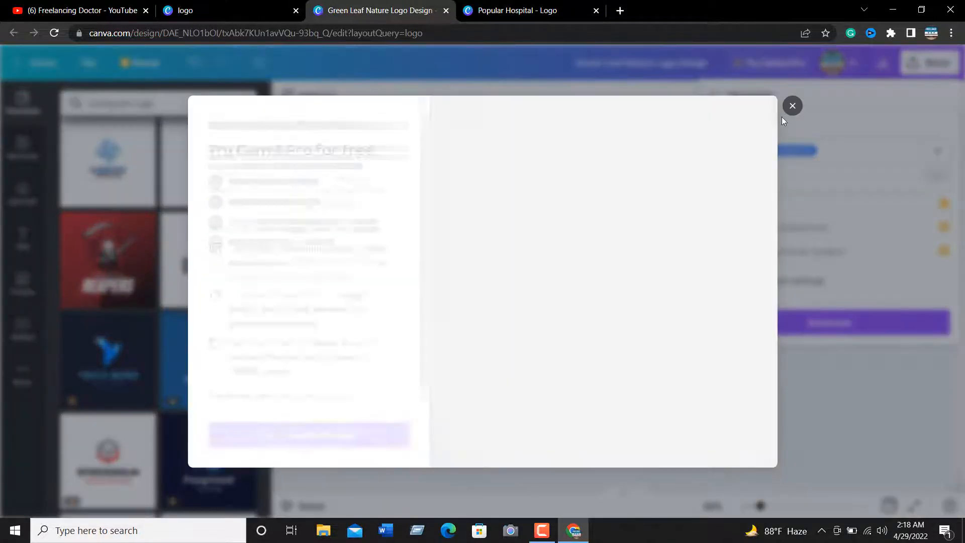
click(793, 106)
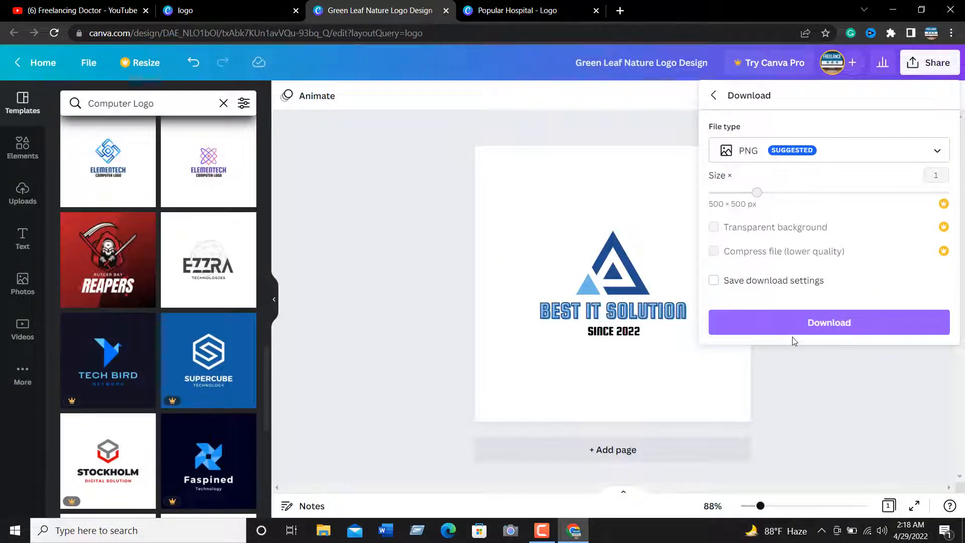
click(840, 327)
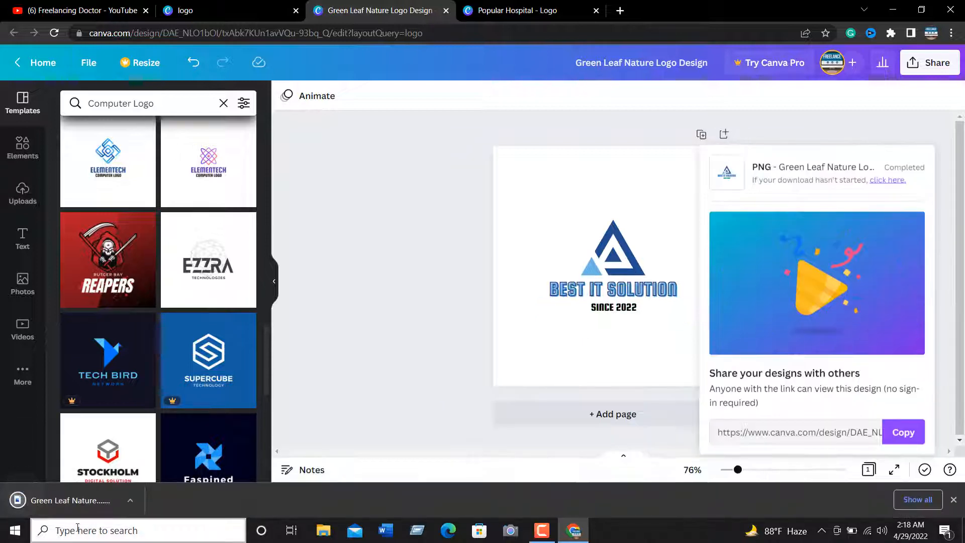
Open the downloaded Green Leaf Nature Logo Design.png in Photos to check it, and put the window away
click(135, 502)
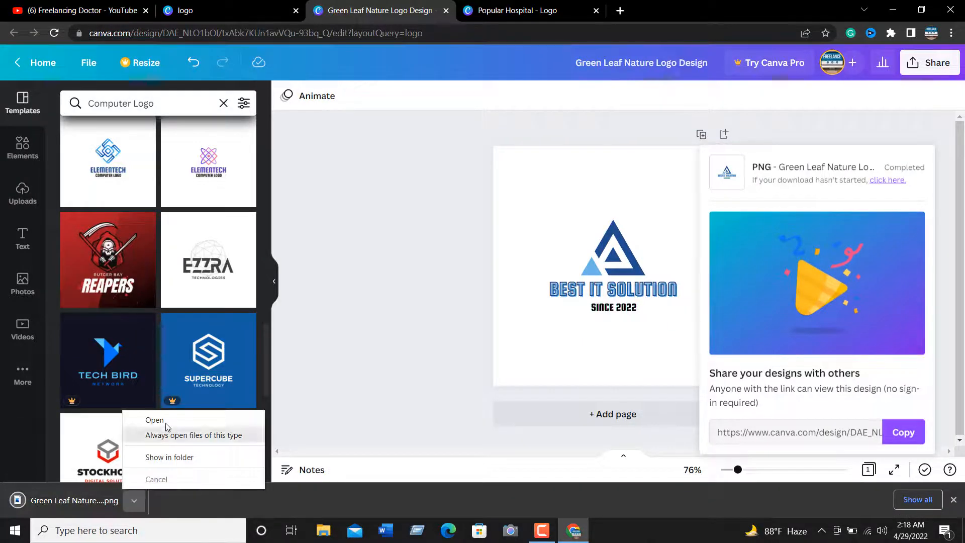
click(164, 422)
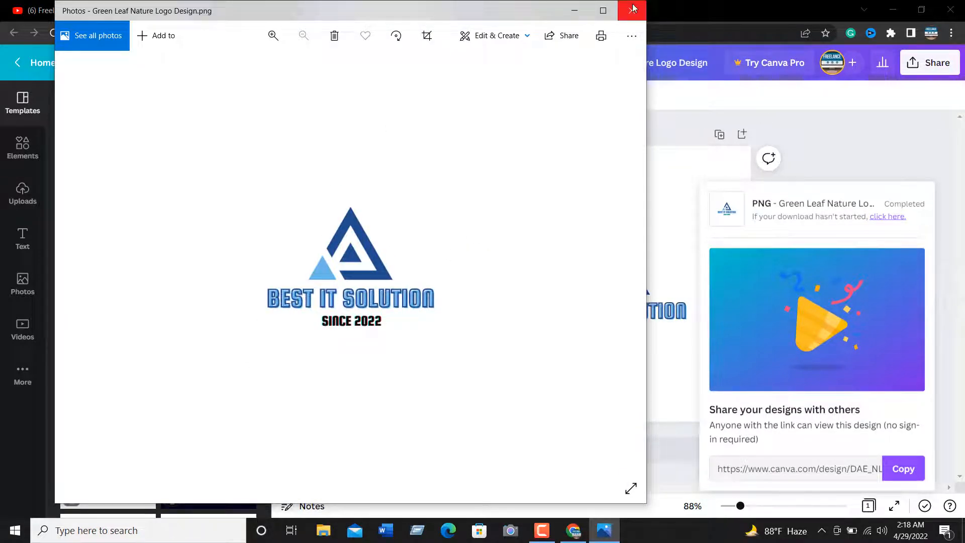
click(574, 13)
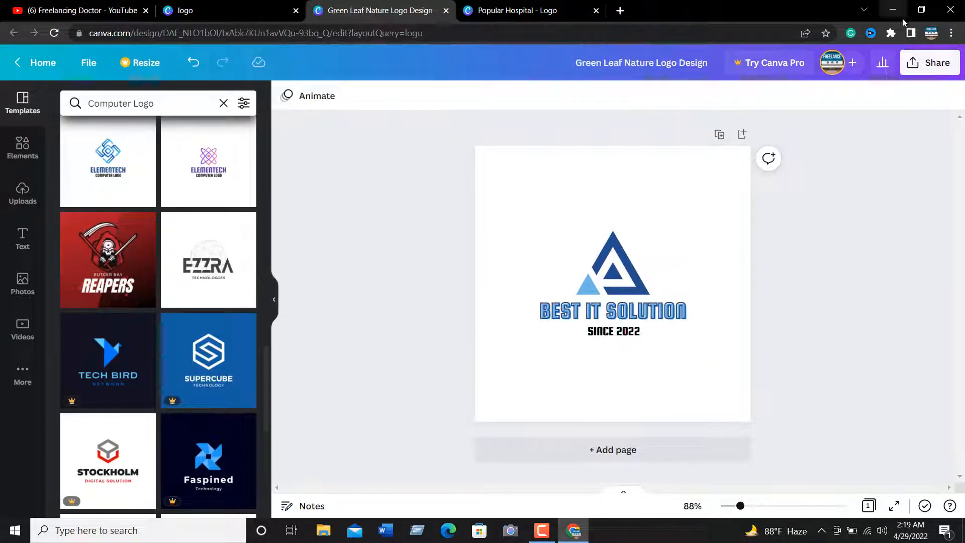
Close the browser, refresh the desktop, and open Canva in the Chrome profile that has a Pro team account
click(952, 8)
right_click(432, 125)
click(475, 166)
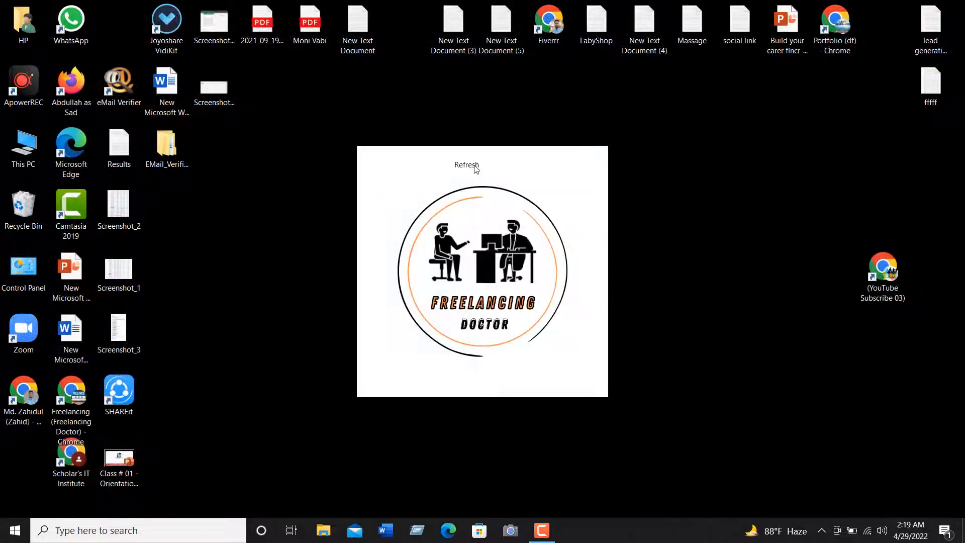
double_click(559, 44)
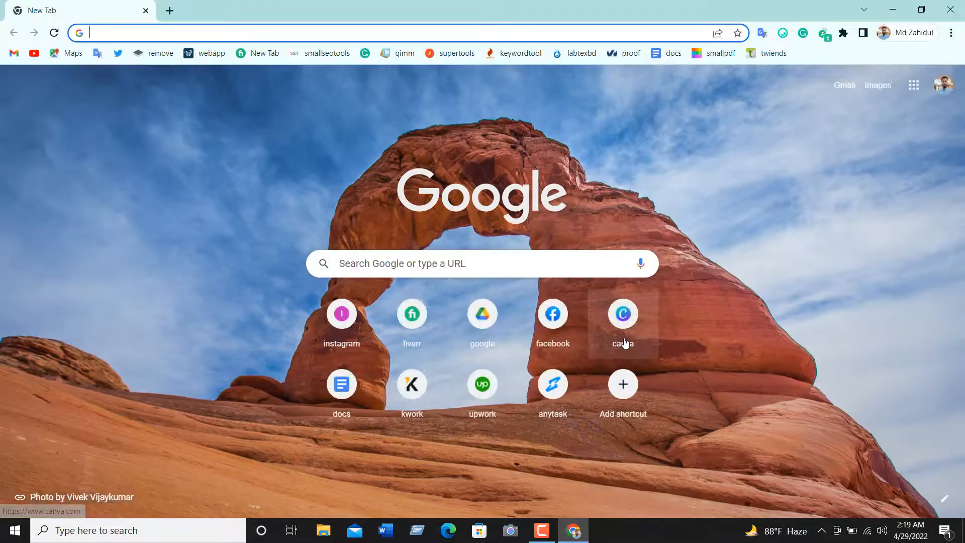
click(623, 314)
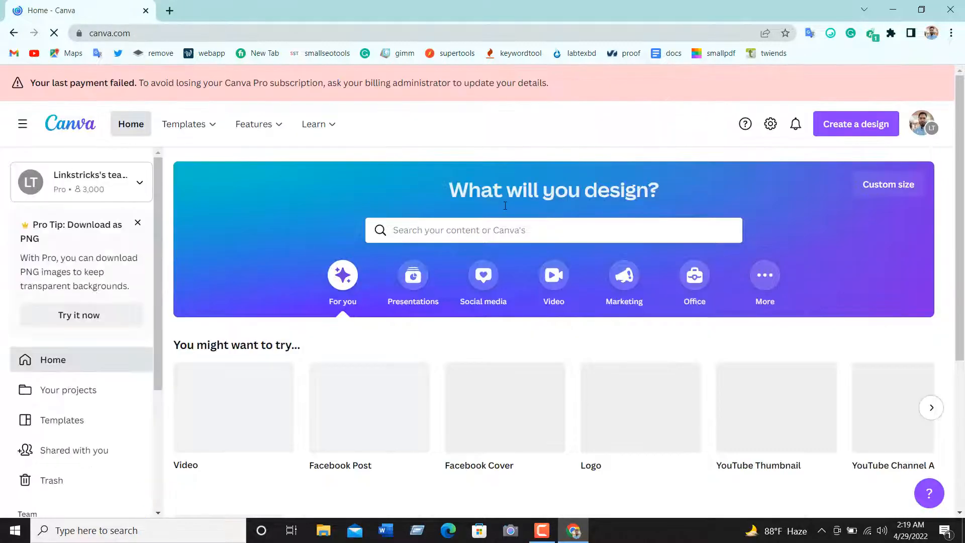
Search Canva's templates for "logo" and open the black and pink LOVE inspiration template
click(440, 234)
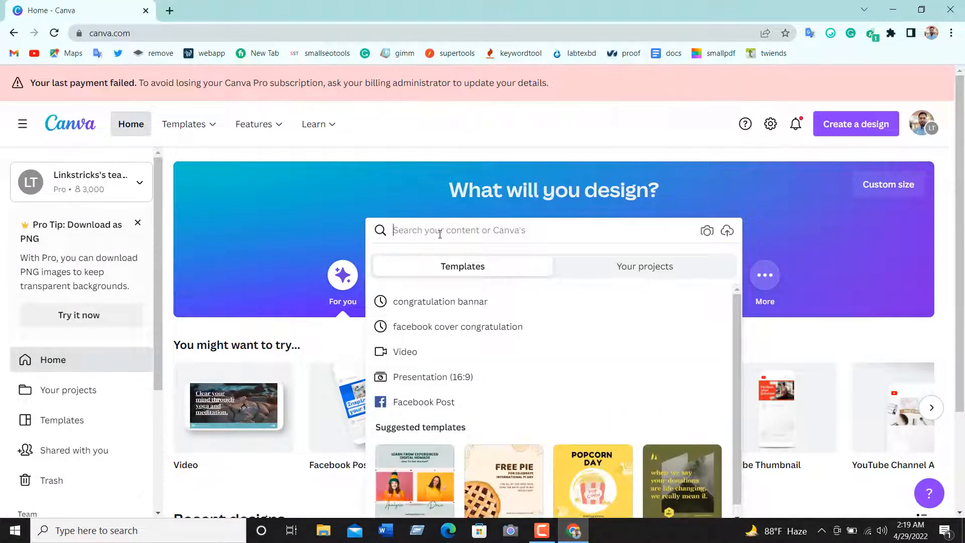
text(logo)
key(Return)
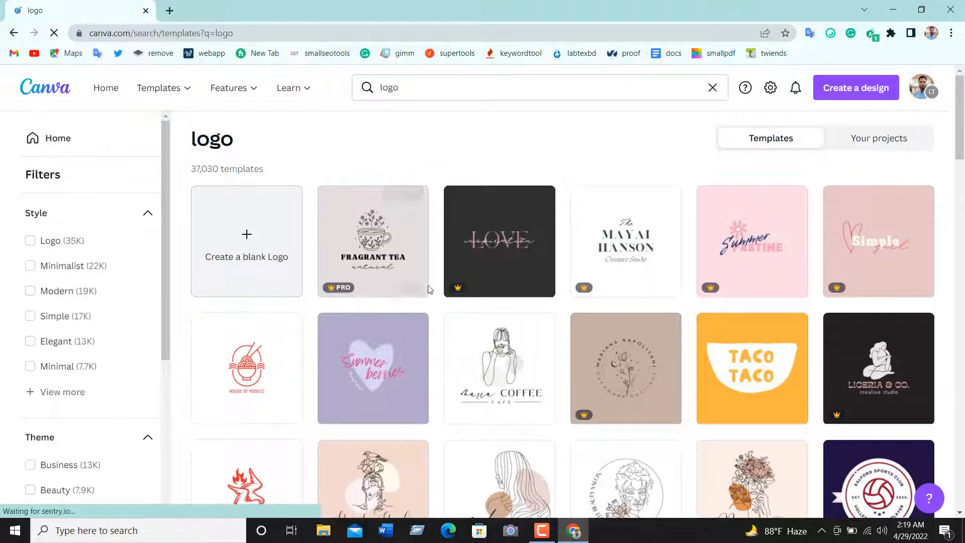
mouse_move(359, 292)
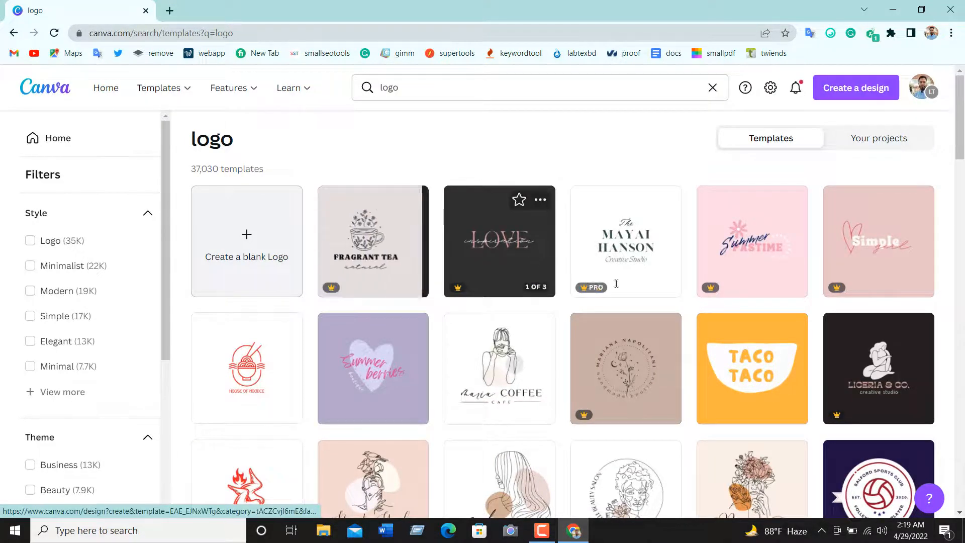
click(492, 258)
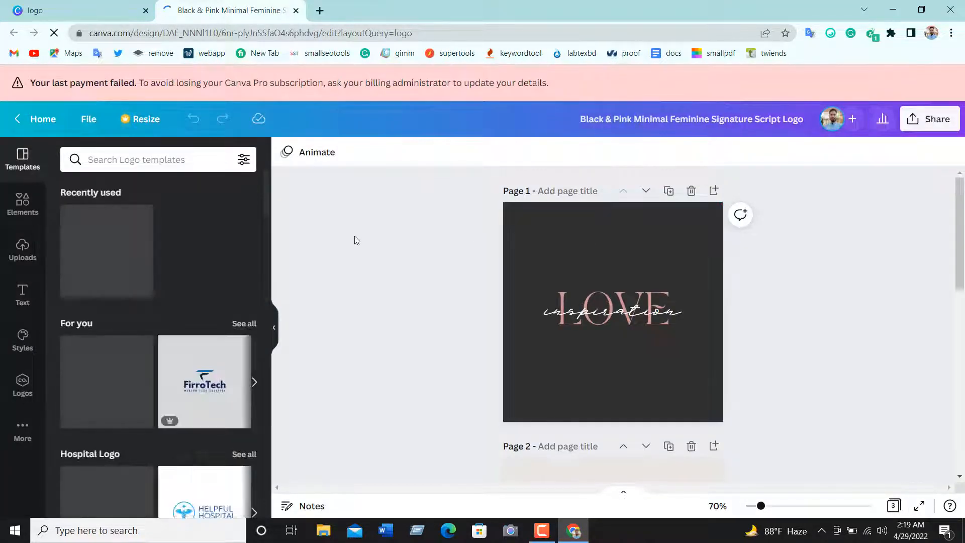
Browse further through the logo search results, open the black and gold Naftalena template, and select its background
click(90, 10)
scroll(495, 302, down, 6)
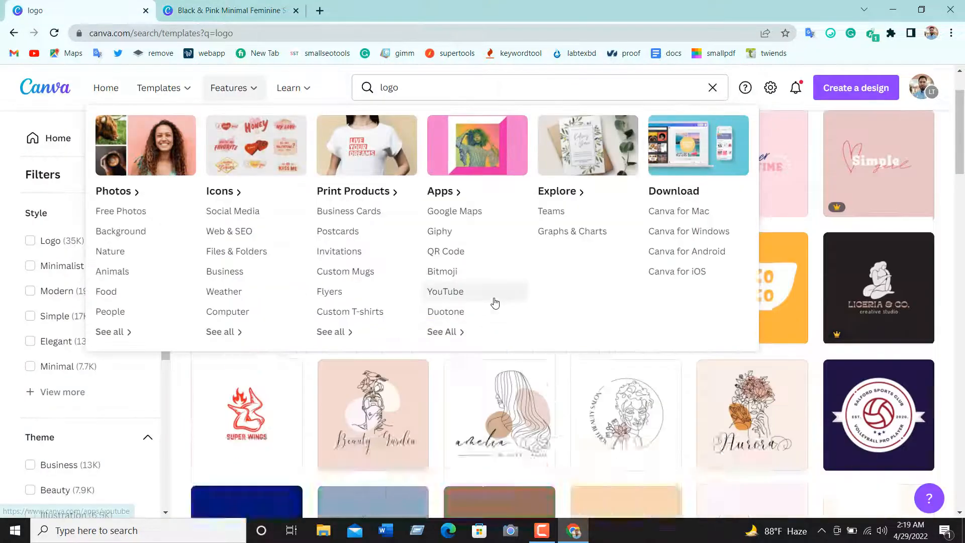
scroll(603, 282, down, 3)
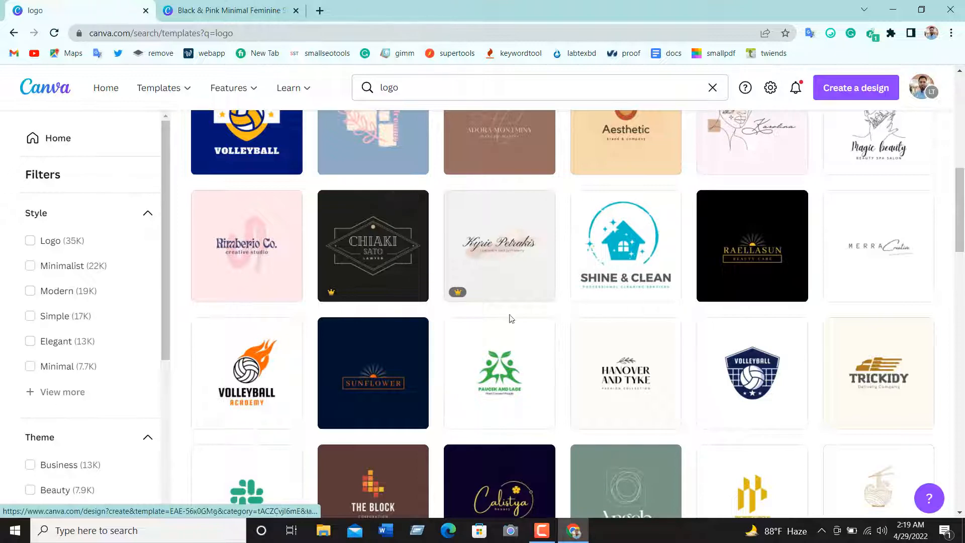
scroll(477, 281, down, 3)
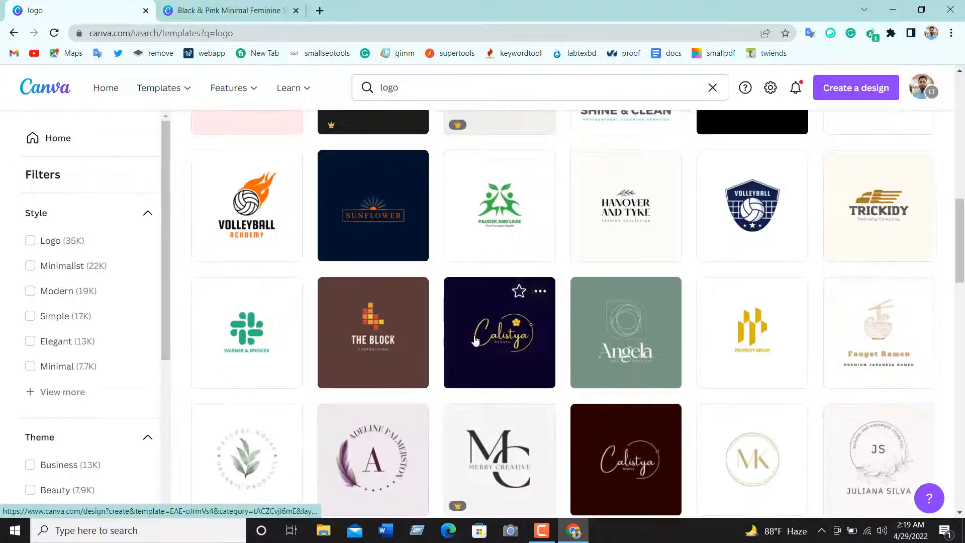
scroll(488, 336, down, 6)
scroll(490, 327, up, 3)
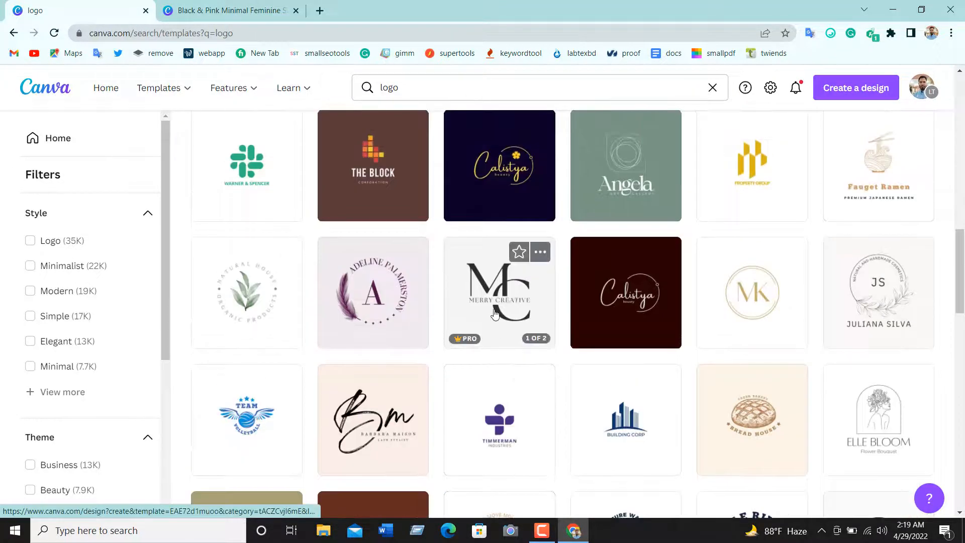
scroll(674, 330, down, 6)
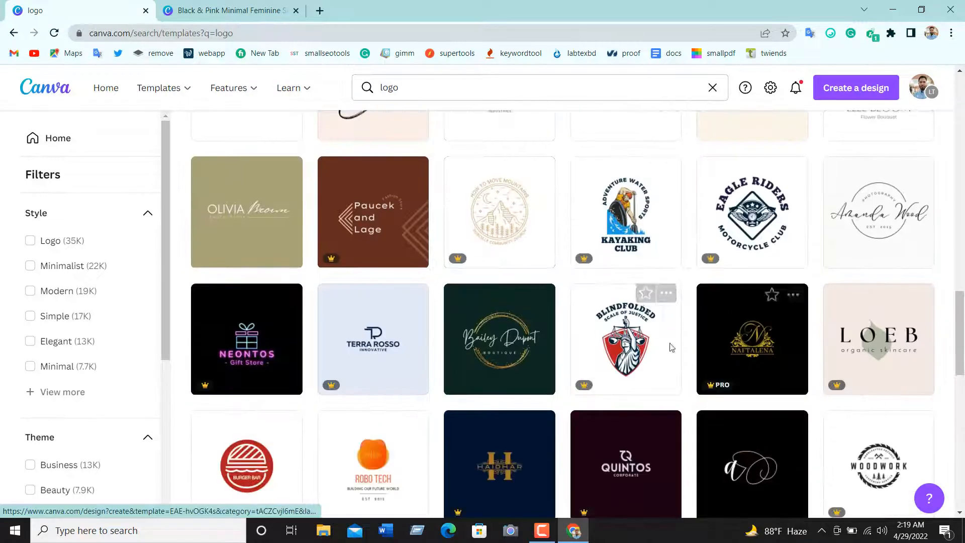
click(739, 352)
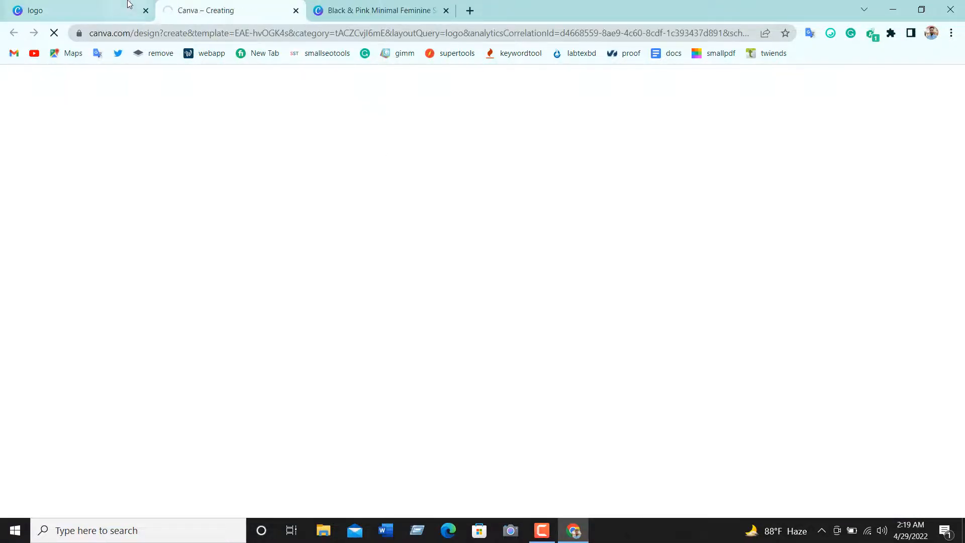
click(116, 10)
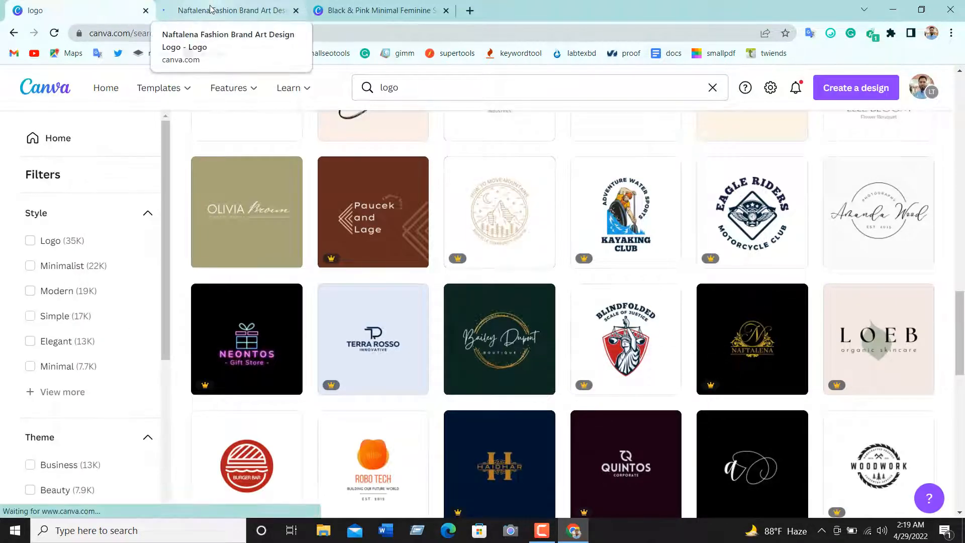
click(210, 7)
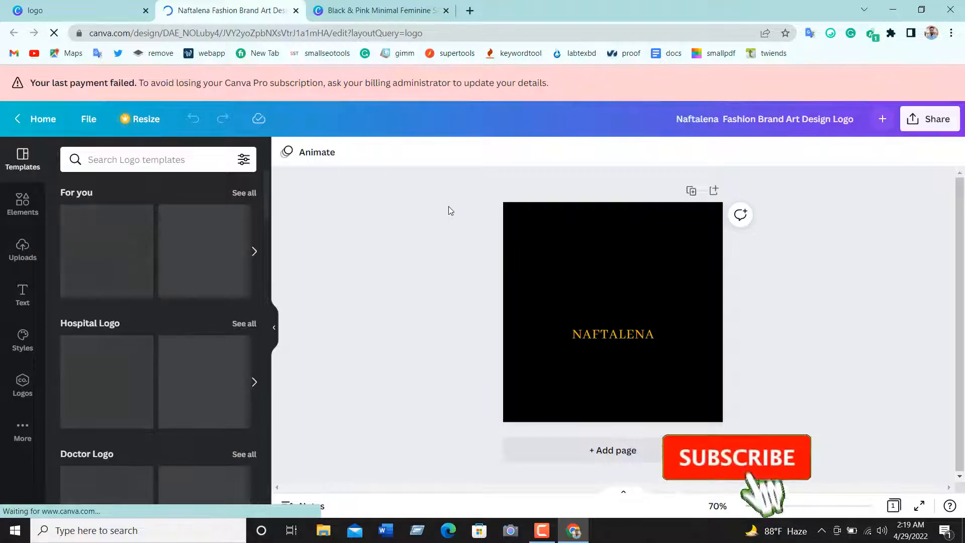
click(678, 338)
click(676, 262)
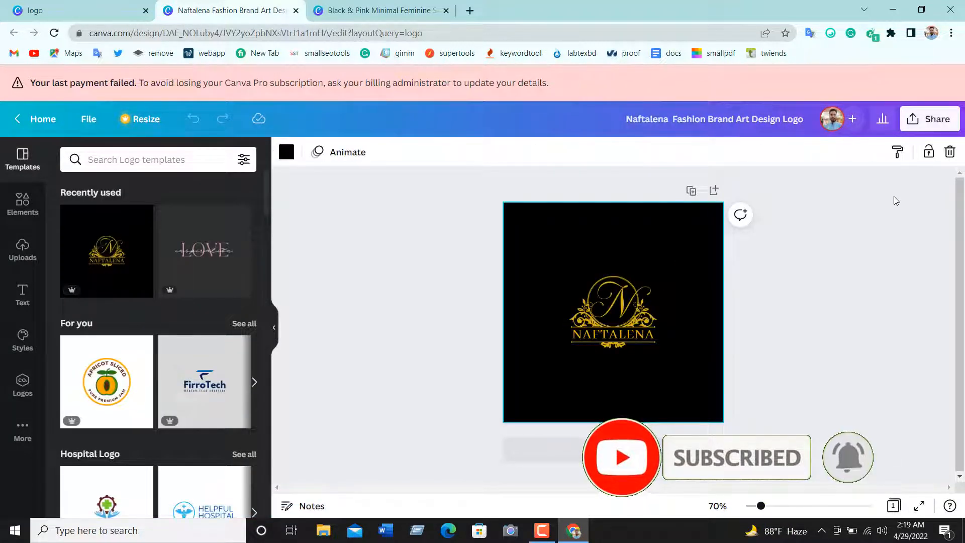
Review the file types in the Naftalena logo's download settings, keeping PNG, and dismiss the settings
click(938, 119)
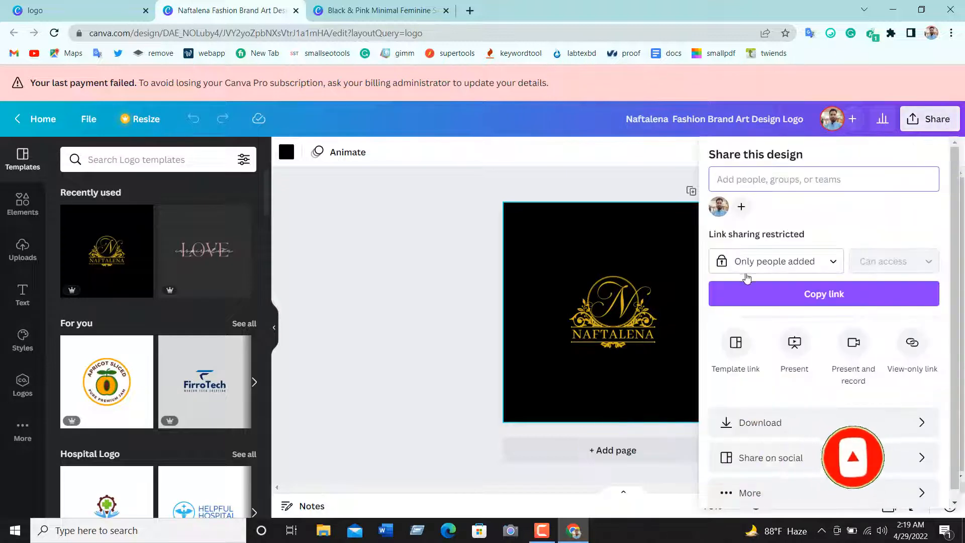
click(762, 423)
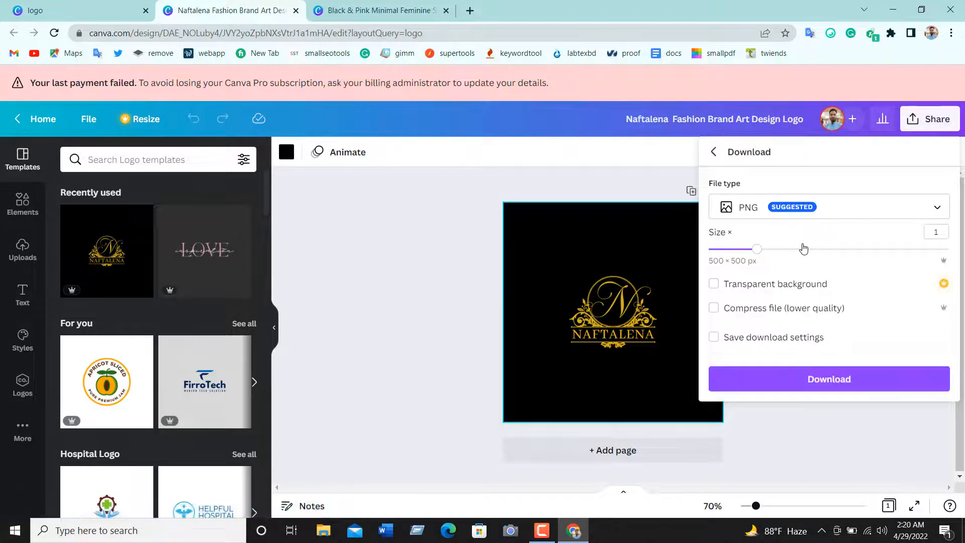
click(811, 217)
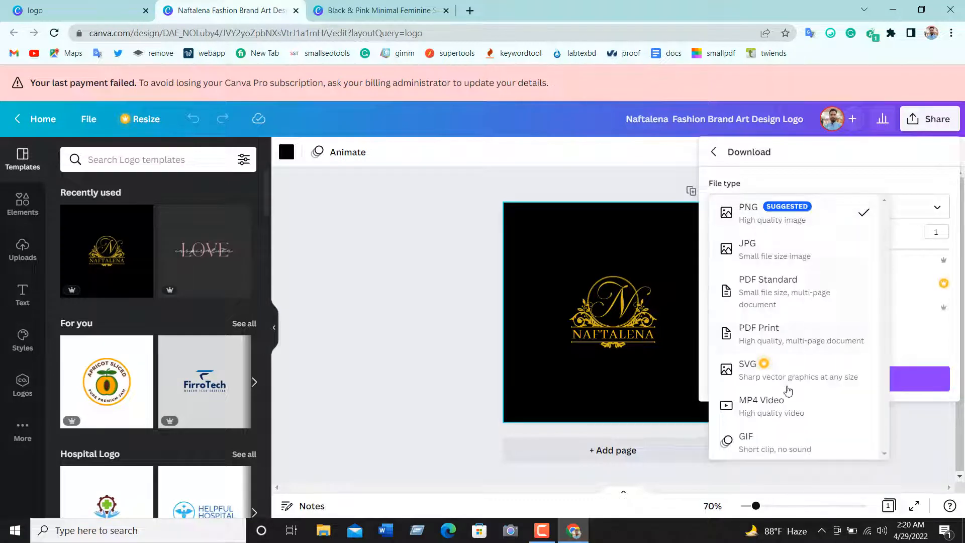
click(784, 181)
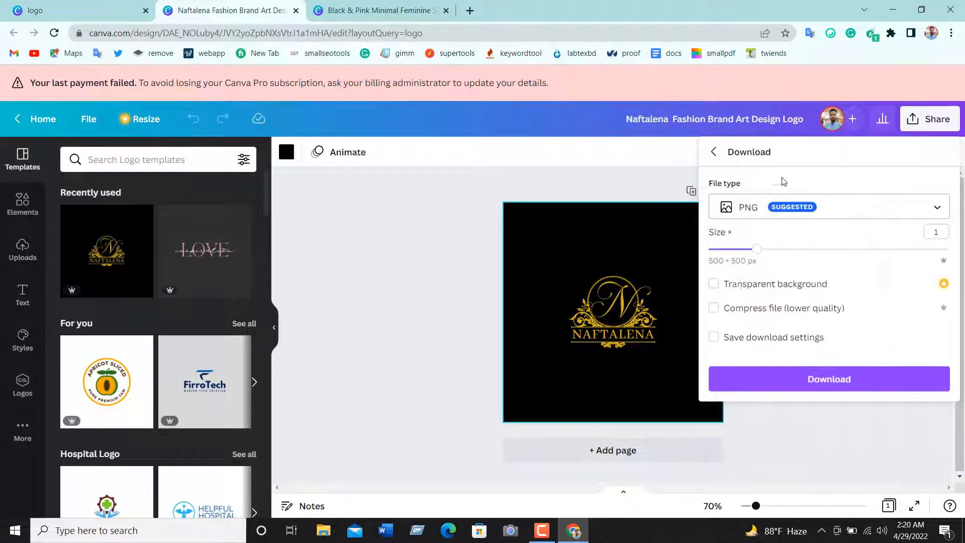
click(642, 240)
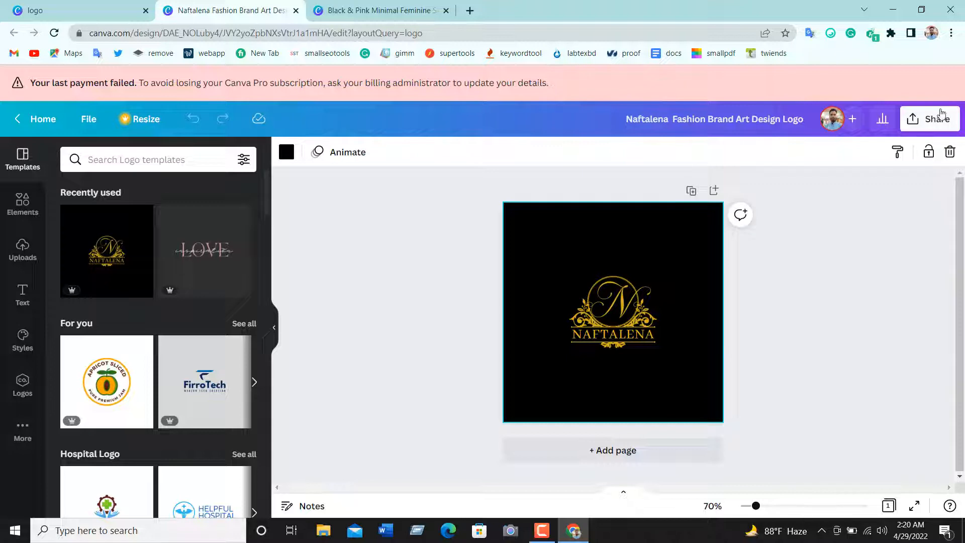
Download the Naftalena logo as a PNG with a transparent background at size 1
click(940, 117)
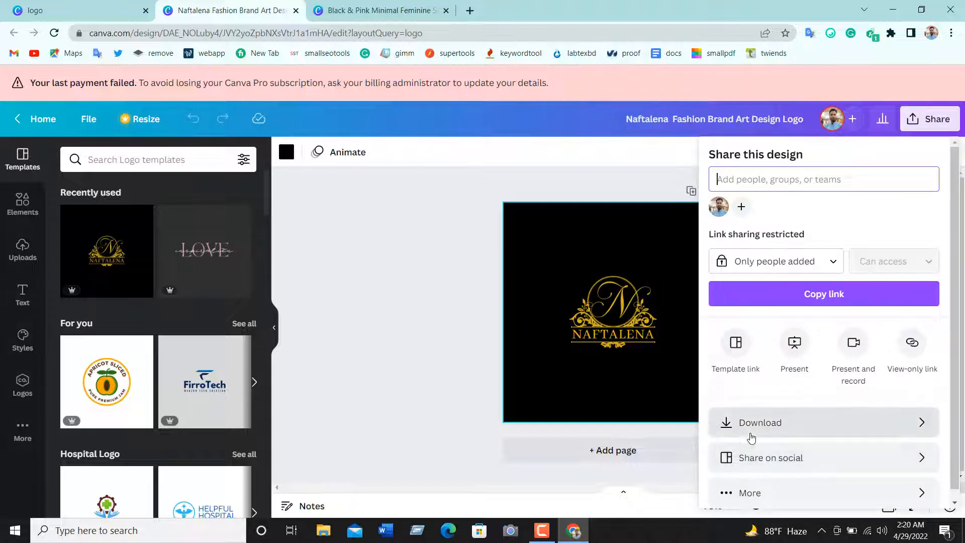
click(780, 427)
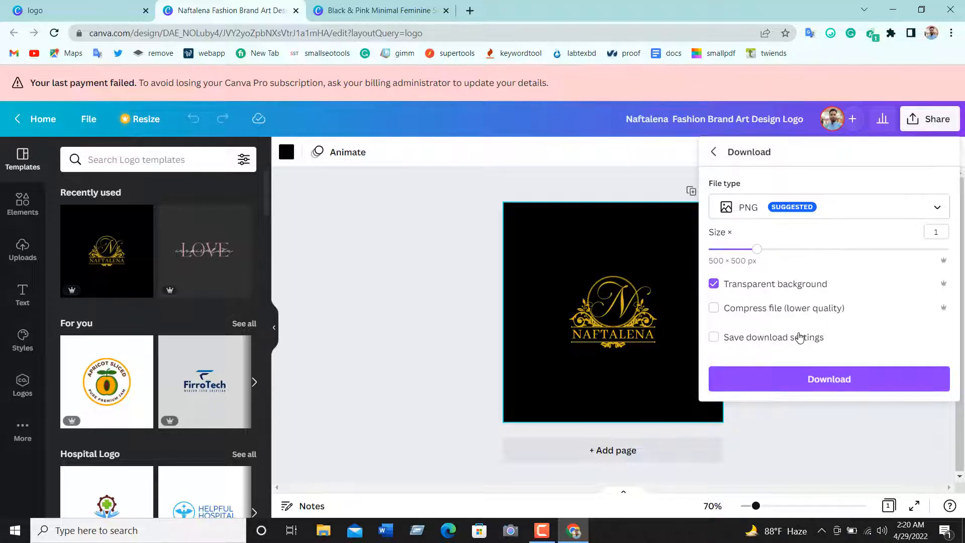
click(796, 384)
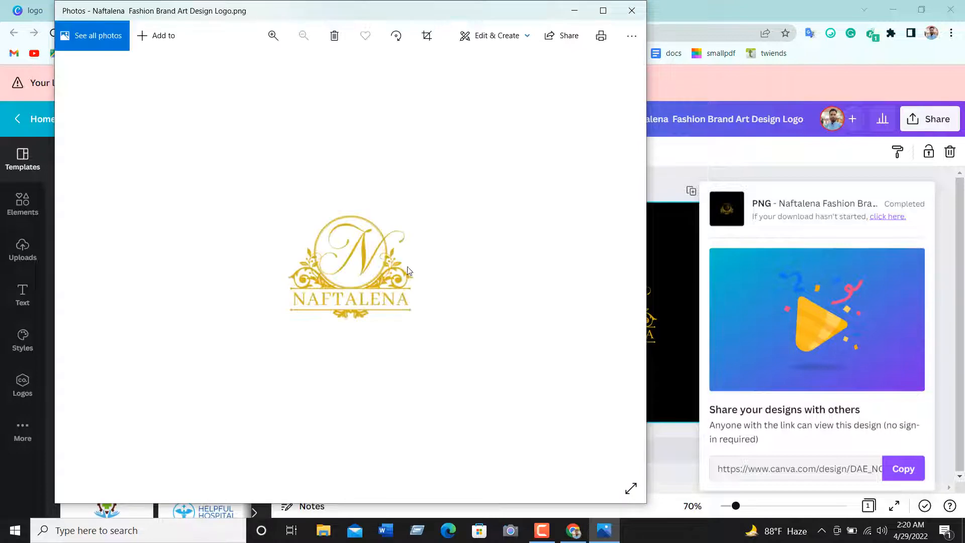
Inspect the downloaded Naftalena PNG up close in the Photos viewer and close the viewer
scroll(406, 248, up, 3)
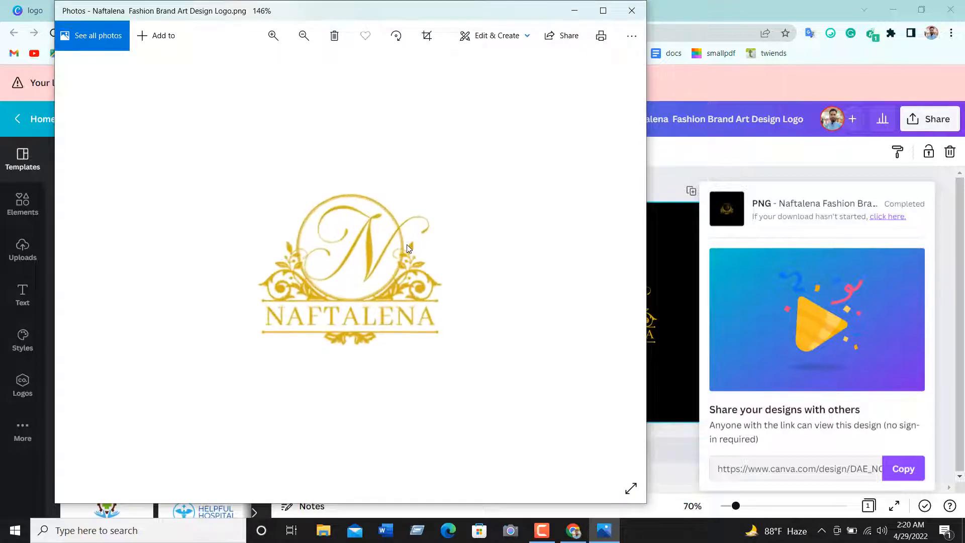
scroll(406, 248, down, 2)
scroll(409, 248, up, 3)
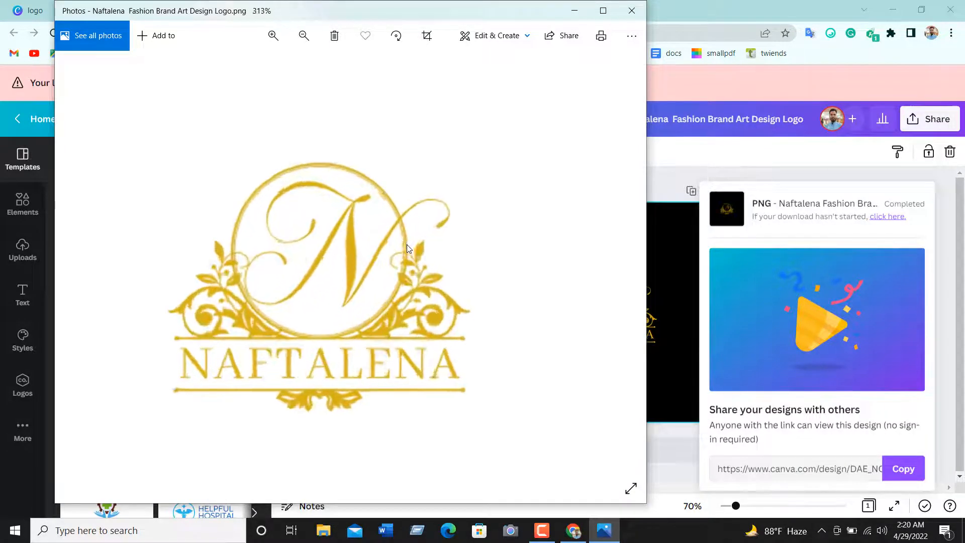
scroll(409, 248, down, 4)
click(630, 10)
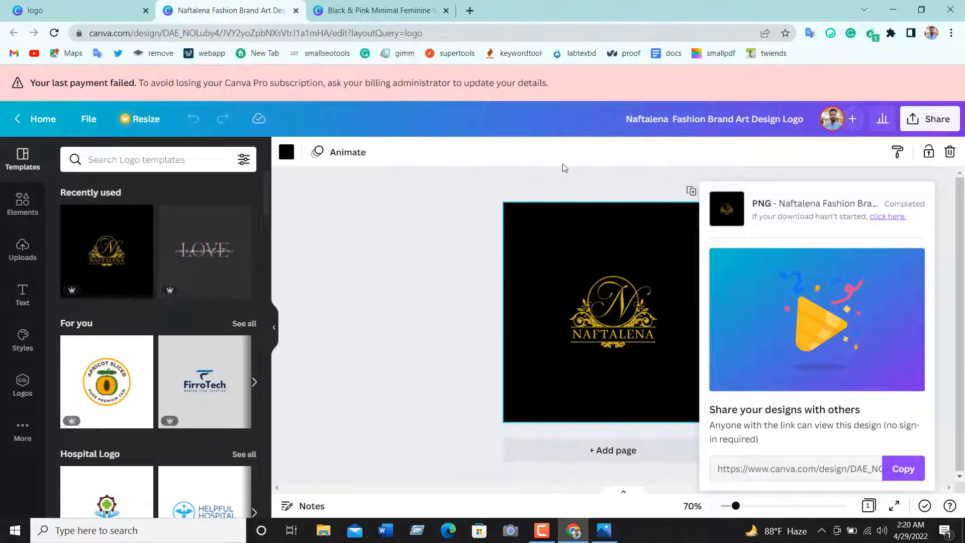
Close the browser and open the Freelancing Doctor YouTube channel's playlists in the Freelancing Chrome profile
click(571, 151)
click(951, 9)
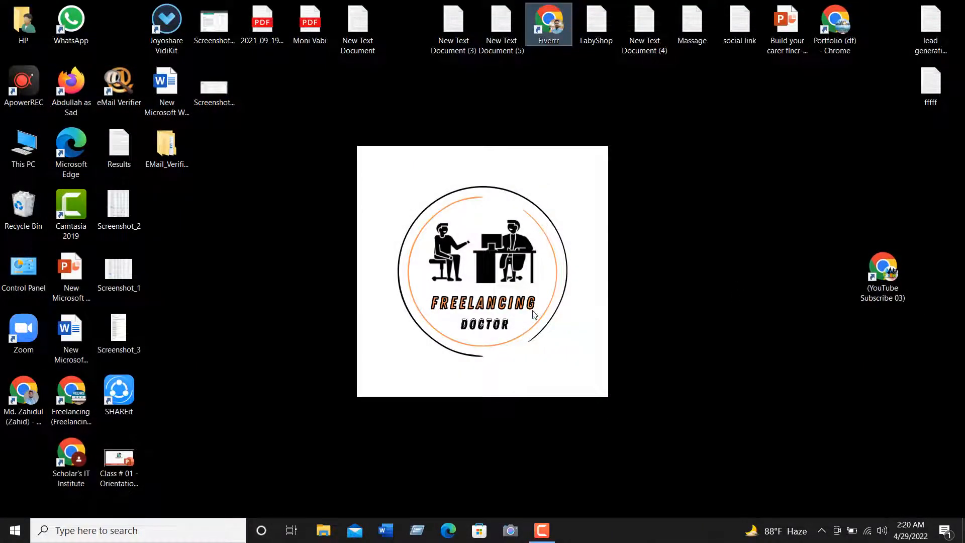
double_click(74, 400)
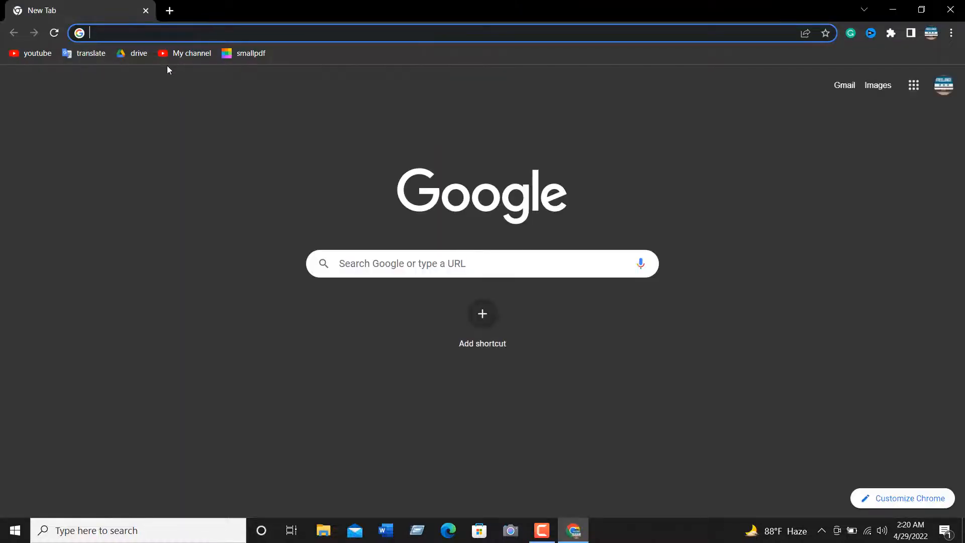
click(167, 56)
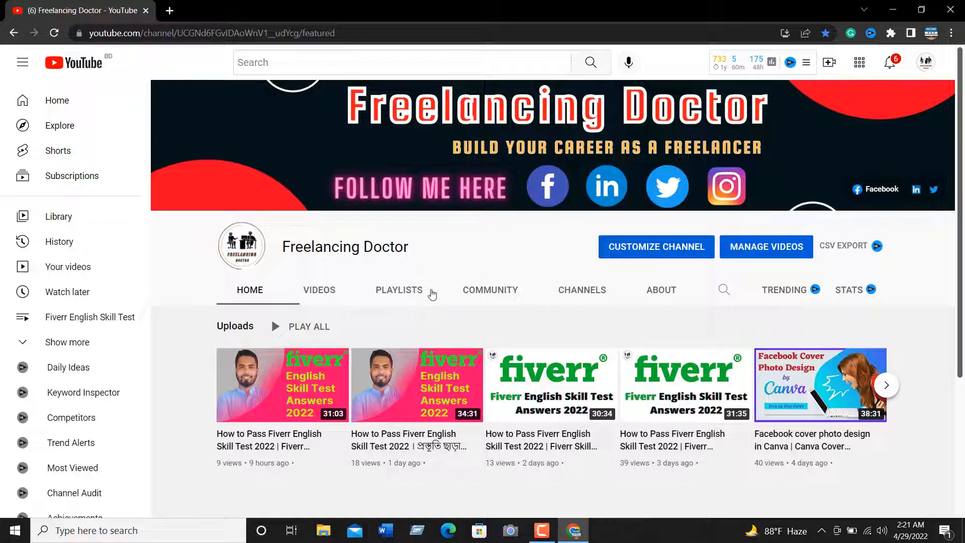
click(395, 289)
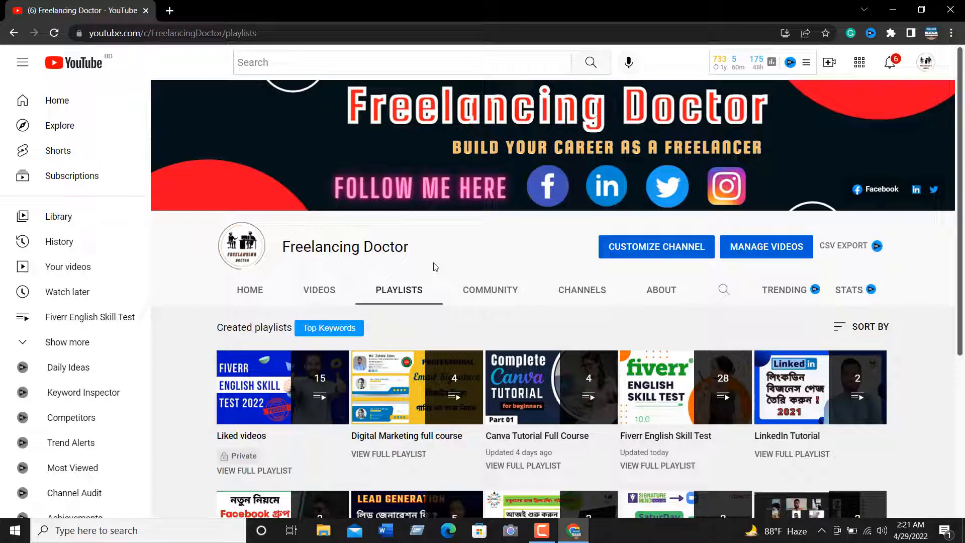
Open the Canva Tutorial Full Course playlist and mute and pause its first video
click(529, 380)
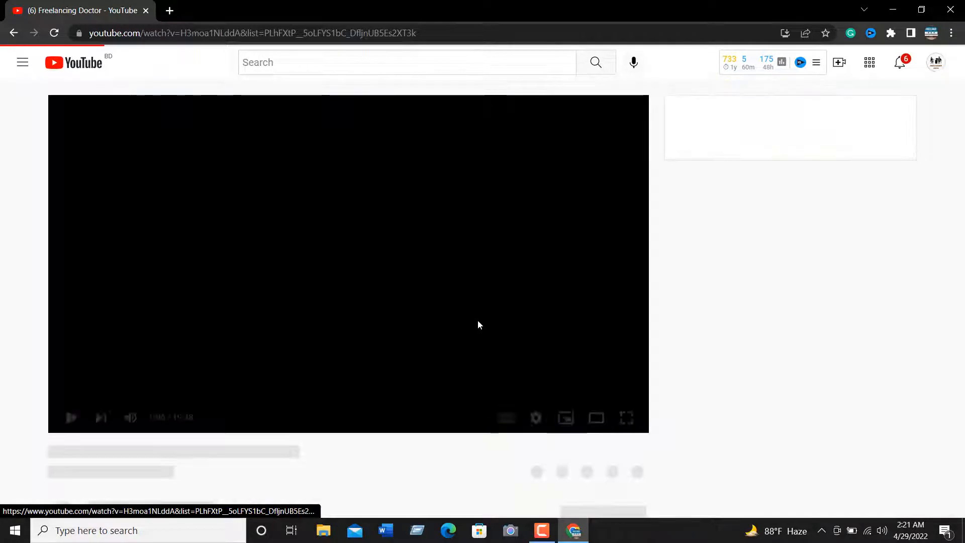
click(158, 422)
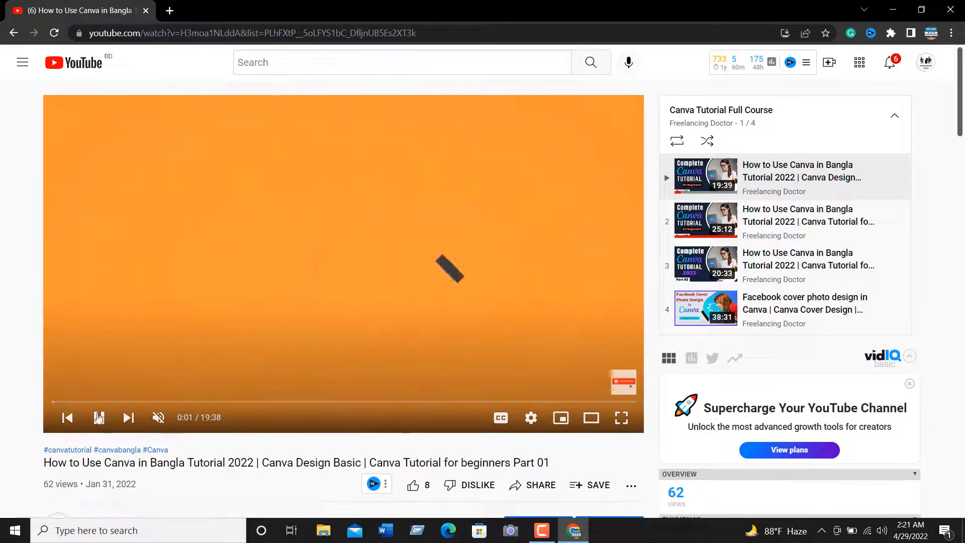
click(394, 267)
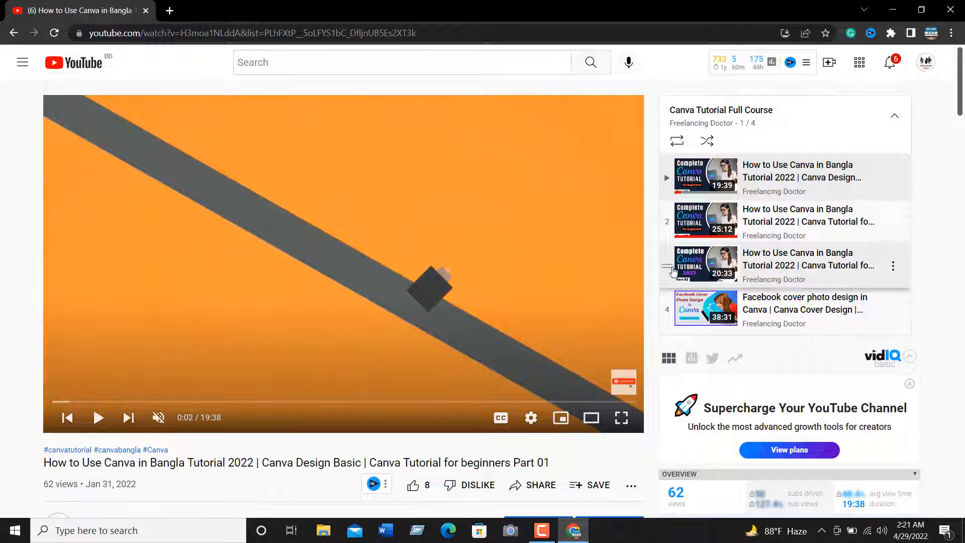
Look over the playlist's video page, return to the channel's playlists, and close the mini player
scroll(462, 270, down, 3)
scroll(461, 273, up, 3)
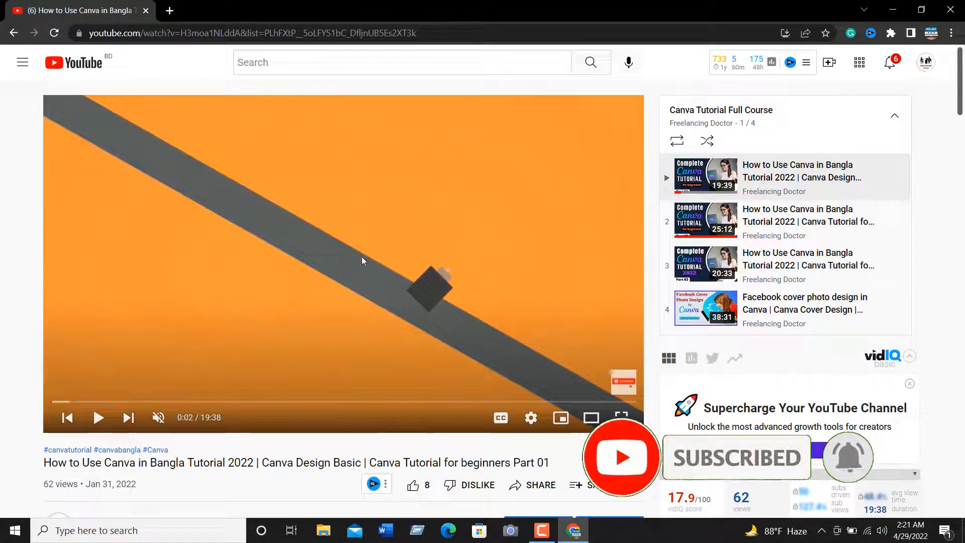
click(14, 33)
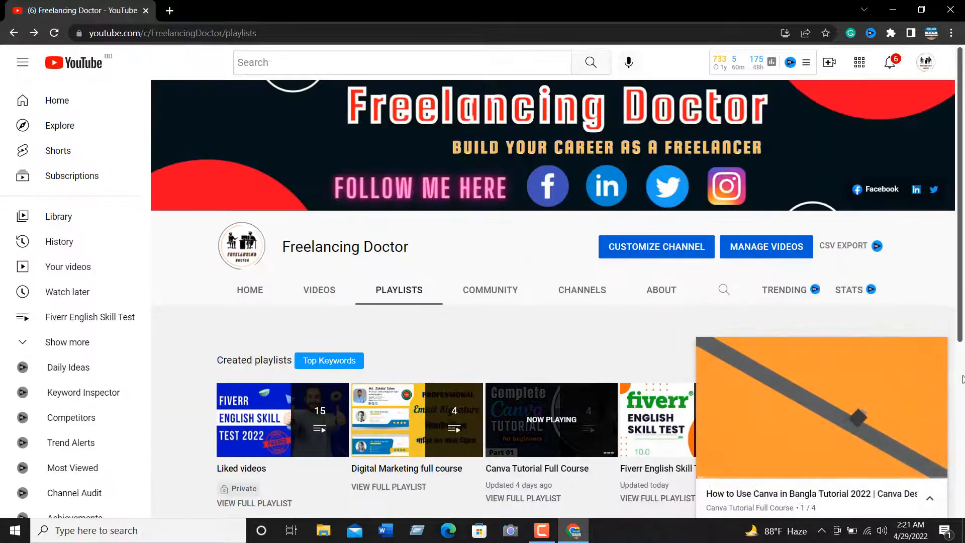
click(938, 345)
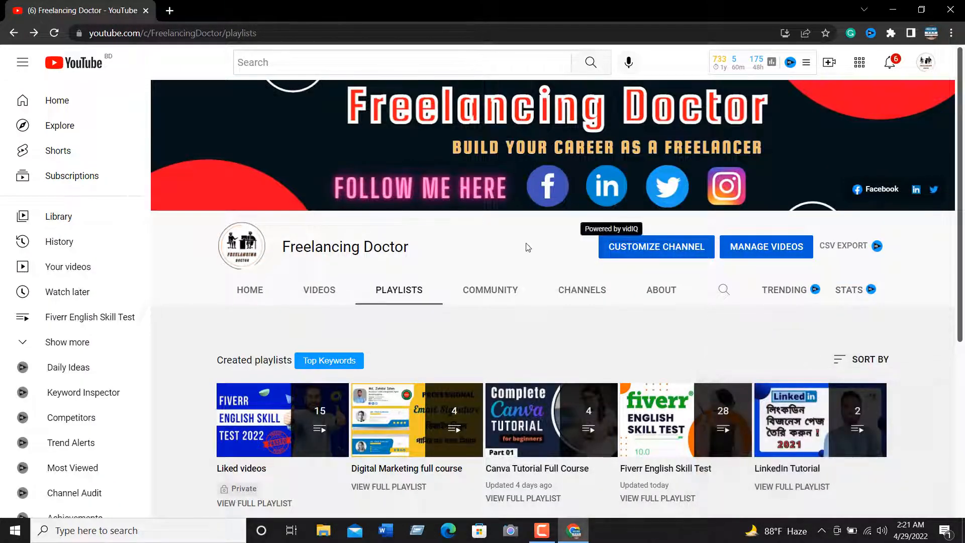